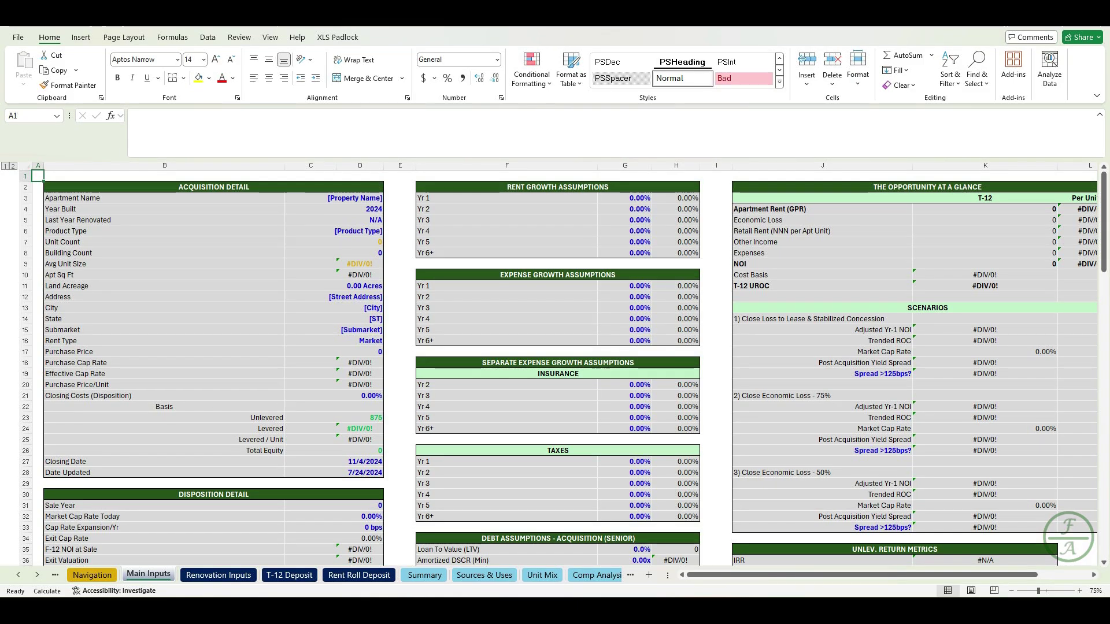
In the acquisition details, set the apartment name to Testing Place, year built to 1982 and product type to 3 Story Garden Style
{"action": "left_click", "coordinate": [336, 198]}
{"action": "type", "text": "Testing Place"}
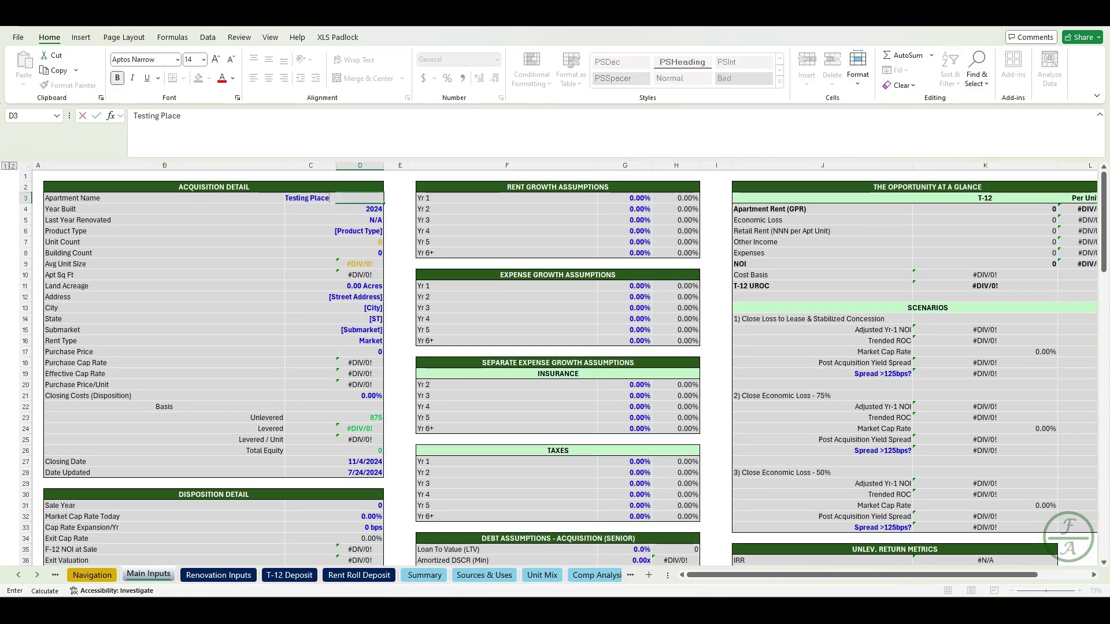
{"action": "key", "text": "Return"}
{"action": "type", "text": "1982"}
{"action": "key", "text": "Return"}
{"action": "key", "text": "Return"}
{"action": "type", "text": "3 S"}
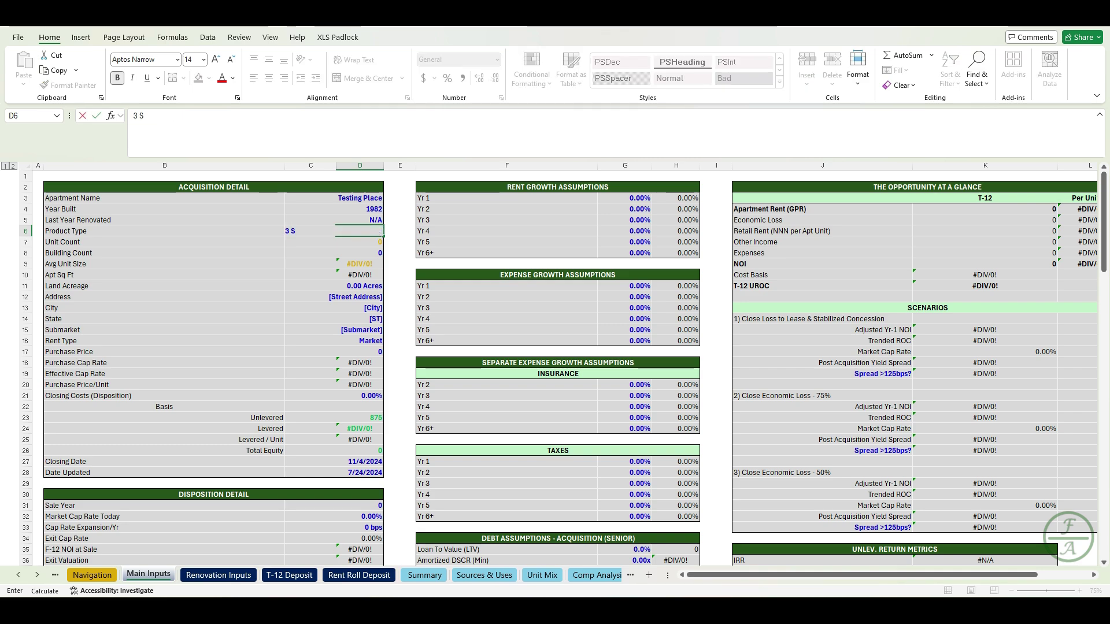
{"action": "type", "text": "tory Garden Style"}
{"action": "key", "text": "Return"}
Set the building count to 10 and the land acreage to 5.54 acres in the acquisition details
{"action": "key", "text": "Return"}
{"action": "type", "text": "10"}
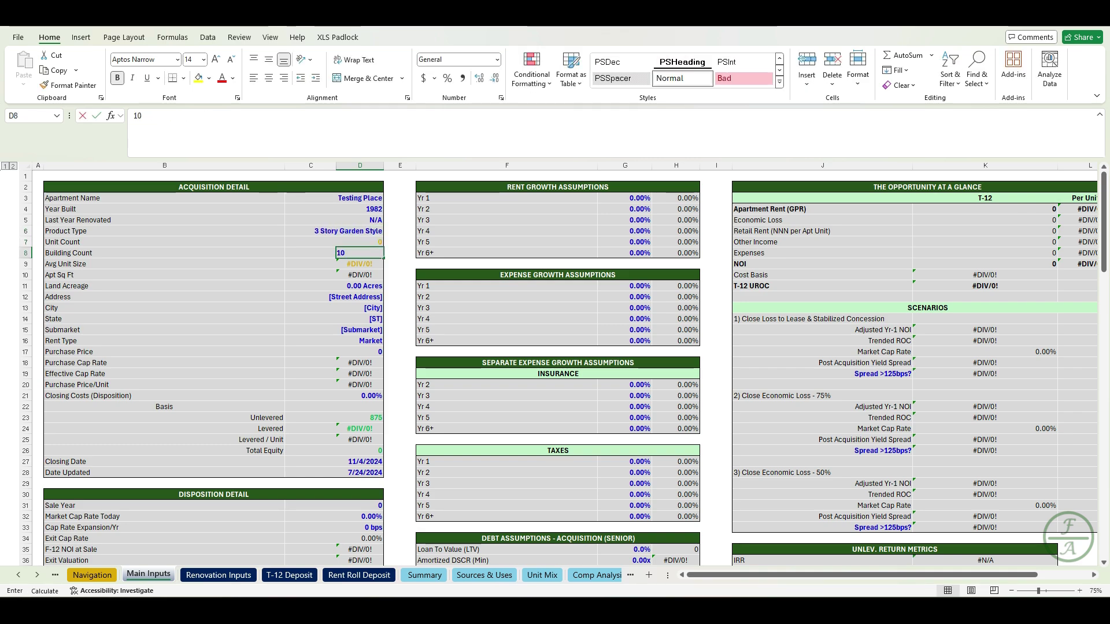
{"action": "key", "text": "Return"}
{"action": "key", "text": "Return"}
{"action": "key", "text": "Return"}
{"action": "type", "text": "5.54"}
{"action": "key", "text": "Return"}
Enter the property's street address, with Allentown as the city and PA as the state
{"action": "type", "text": "123 Experiment Ln"}
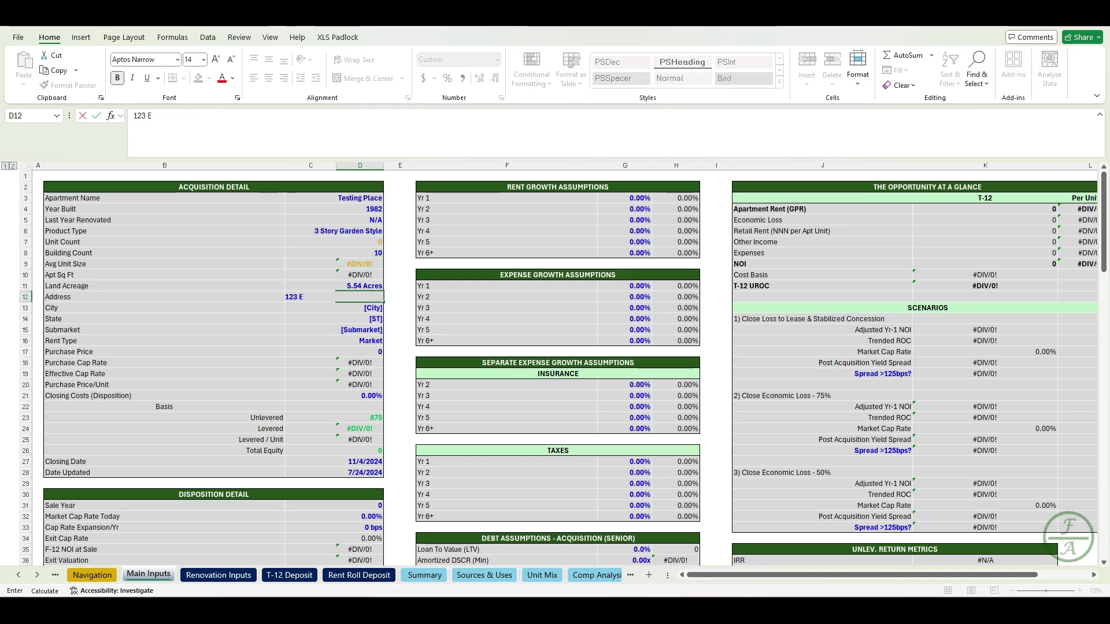
{"action": "key", "text": "ctrl+Return"}
{"action": "key", "text": "Return"}
{"action": "type", "text": "Allentown"}
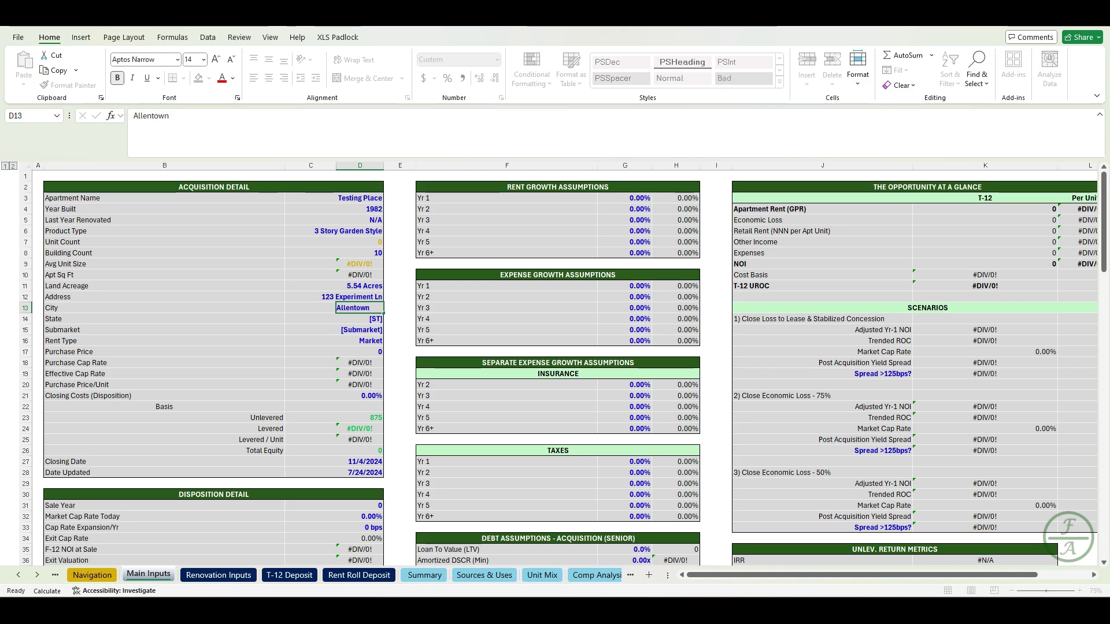
{"action": "key", "text": "Return"}
{"action": "type", "text": "PA"}
{"action": "key", "text": "Return"}
Set the purchase price to 11,000,000 and the disposition closing costs to 3.25%
{"action": "key", "text": "Return"}
{"action": "key", "text": "Return"}
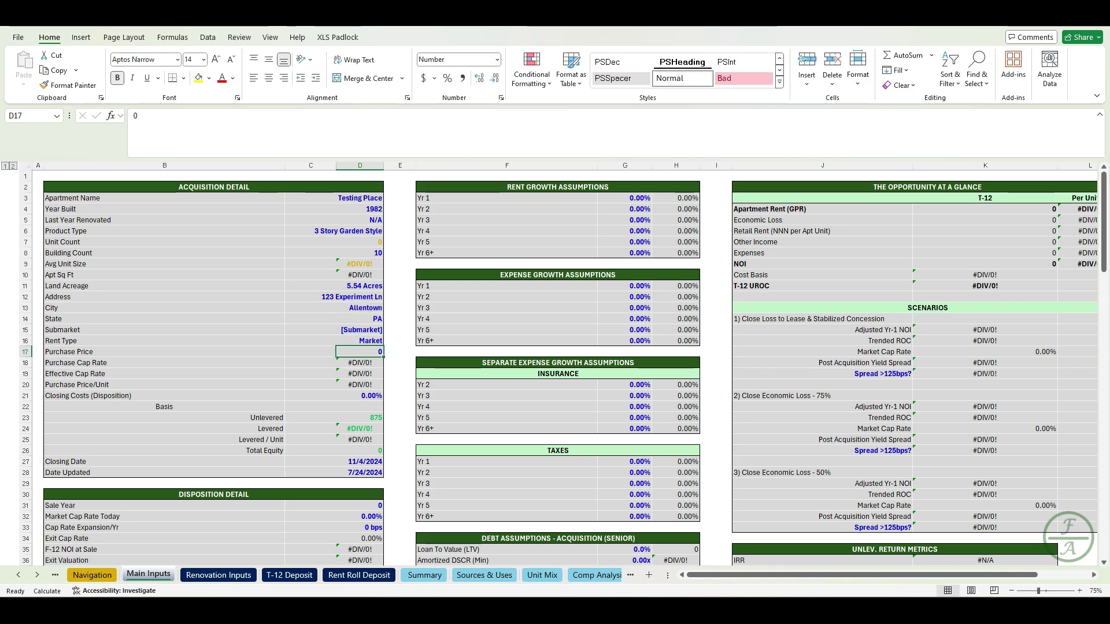
{"action": "type", "text": "11000000"}
{"action": "key", "text": "Return"}
{"action": "key", "text": "Return"}
{"action": "key", "text": "Return"}
{"action": "key", "text": "Return"}
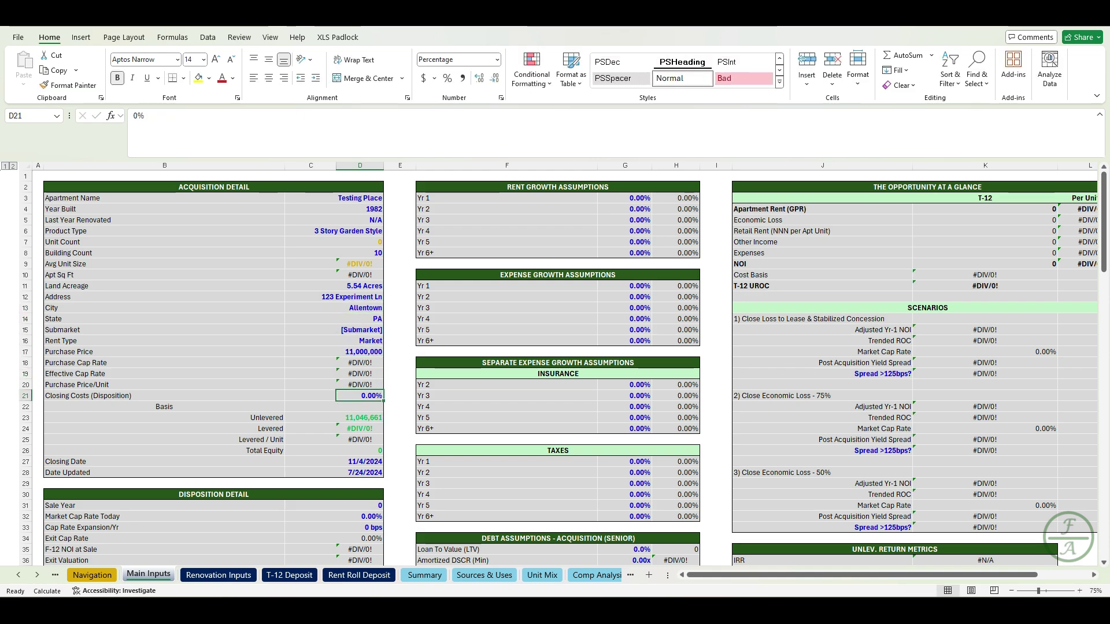
{"action": "type", "text": "3.25"}
{"action": "key", "text": "Return"}
Set the date updated to 8/6/2024 and the closing date to the formula =TODAY()+120
{"action": "key", "text": "Return"}
{"action": "key", "text": "Return"}
{"action": "key", "text": "Return"}
{"action": "key", "text": "Return"}
{"action": "key", "text": "Return"}
{"action": "key", "text": "Return"}
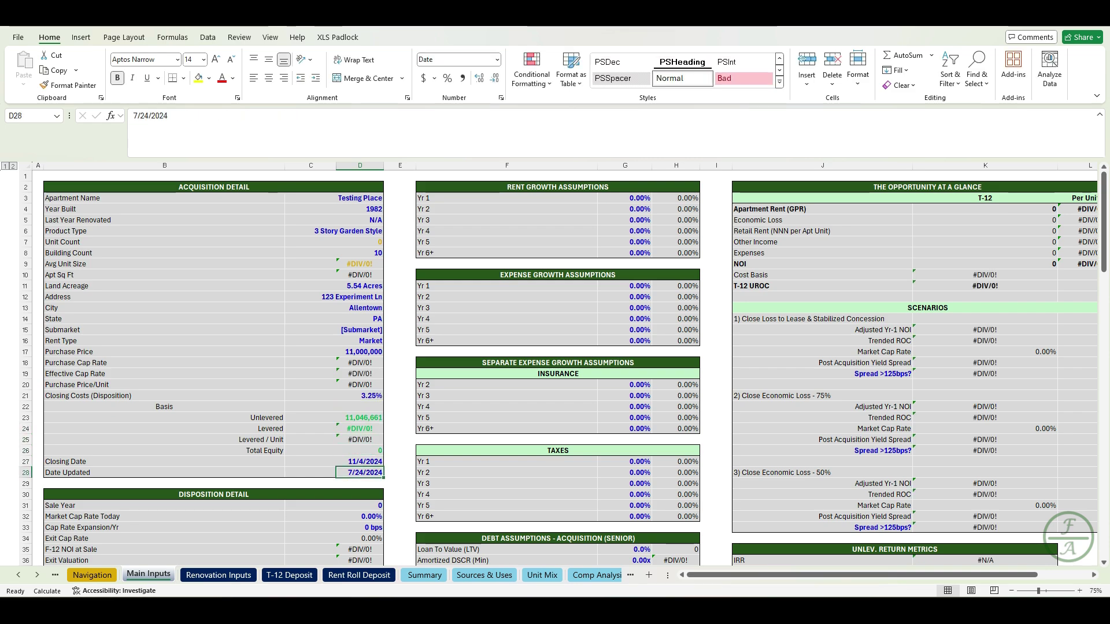
{"action": "type", "text": "8/"}
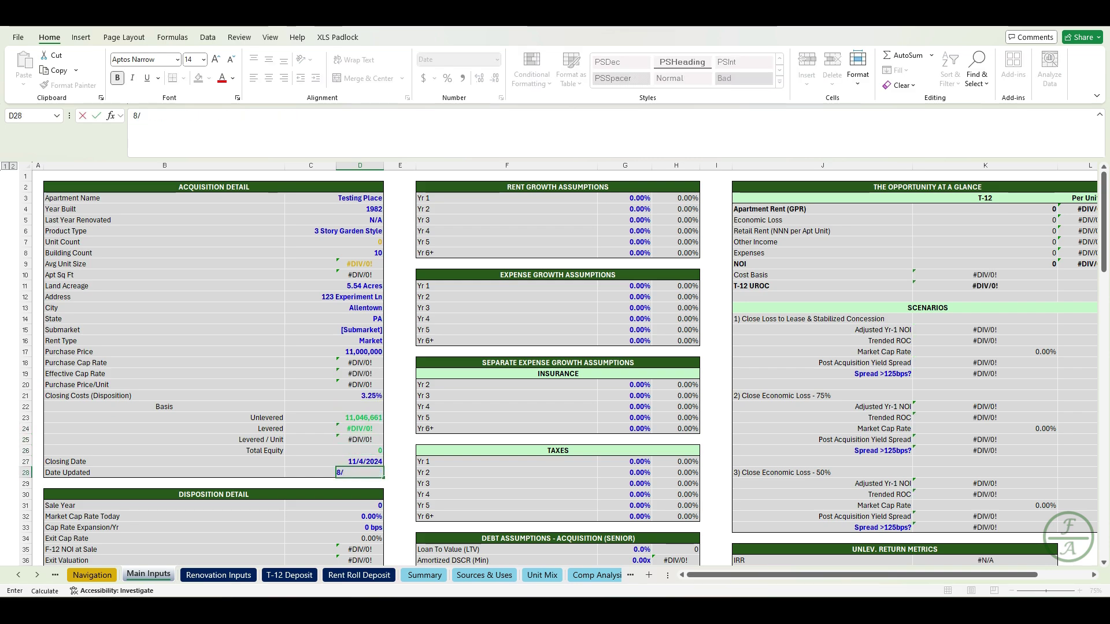
{"action": "type", "text": "6/2024"}
{"action": "key", "text": "Up"}
{"action": "type", "text": "=TODAY()+"}
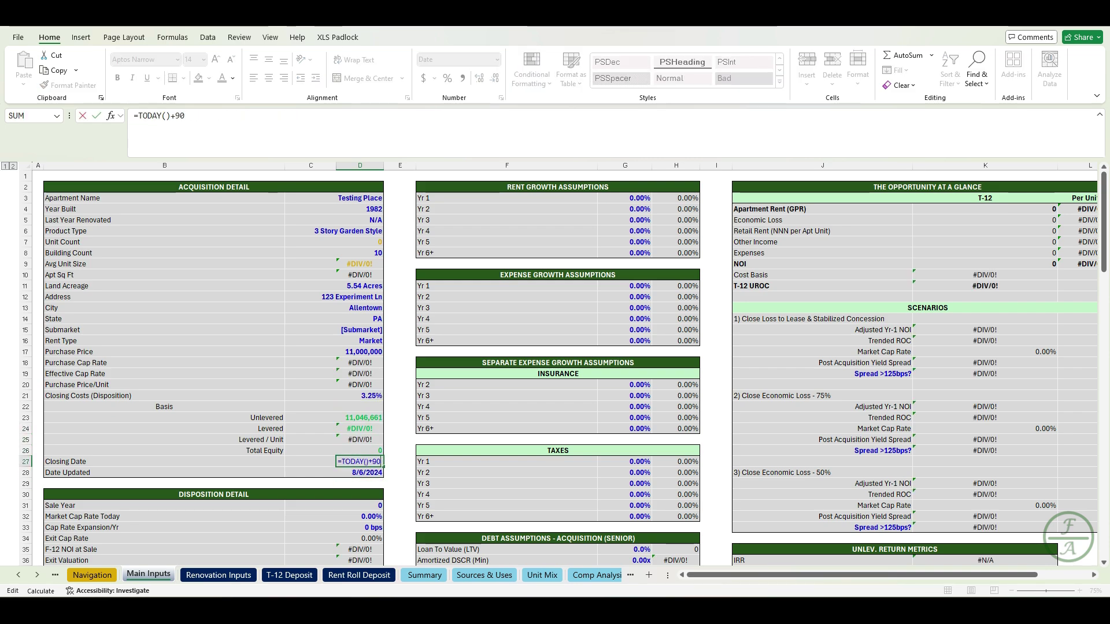
{"action": "type", "text": "120"}
{"action": "key", "text": "Return"}
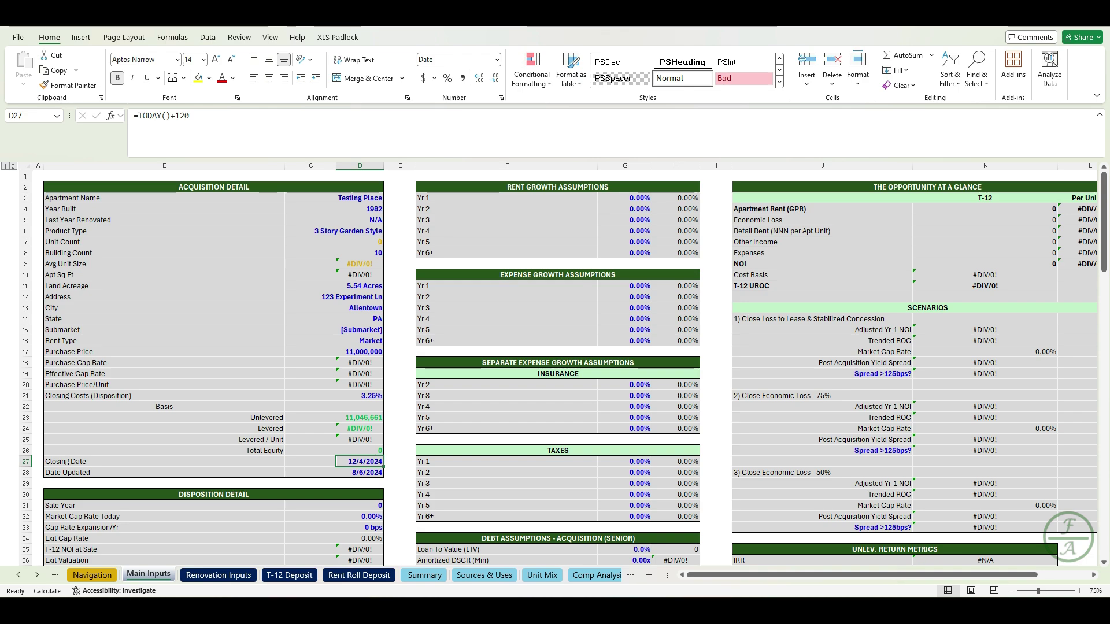
In the disposition details, set the sale year to 7, today's market cap rate to 6.5% and the yearly cap rate expansion to 15 bps
{"action": "key", "text": "Down"}
{"action": "key", "text": "Down"}
{"action": "key", "text": "Down"}
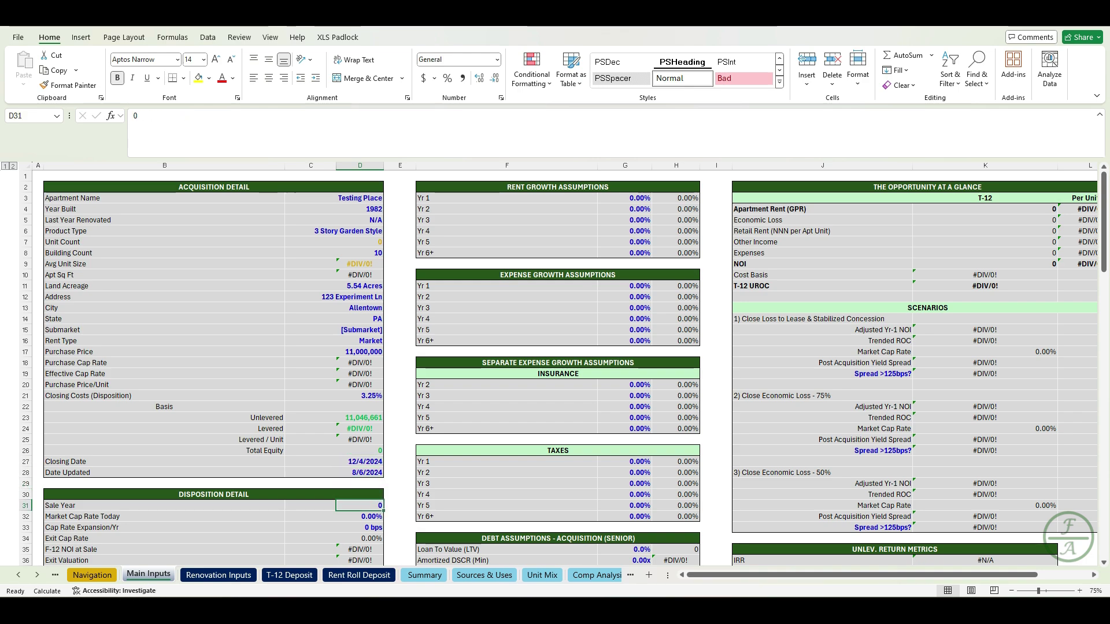
{"action": "type", "text": "7"}
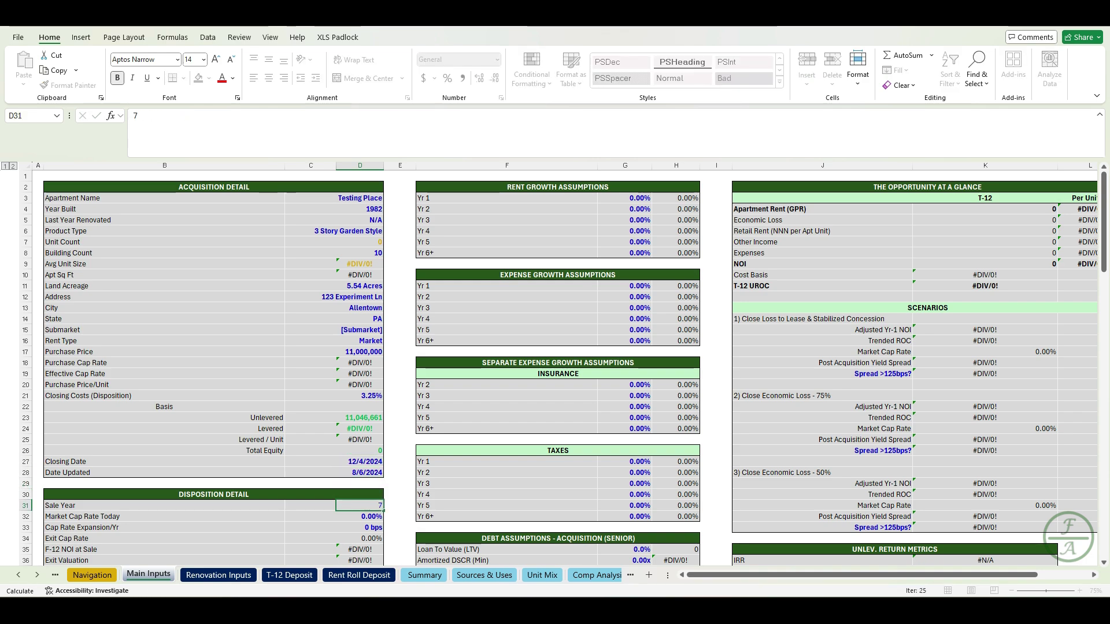
{"action": "key", "text": "Return"}
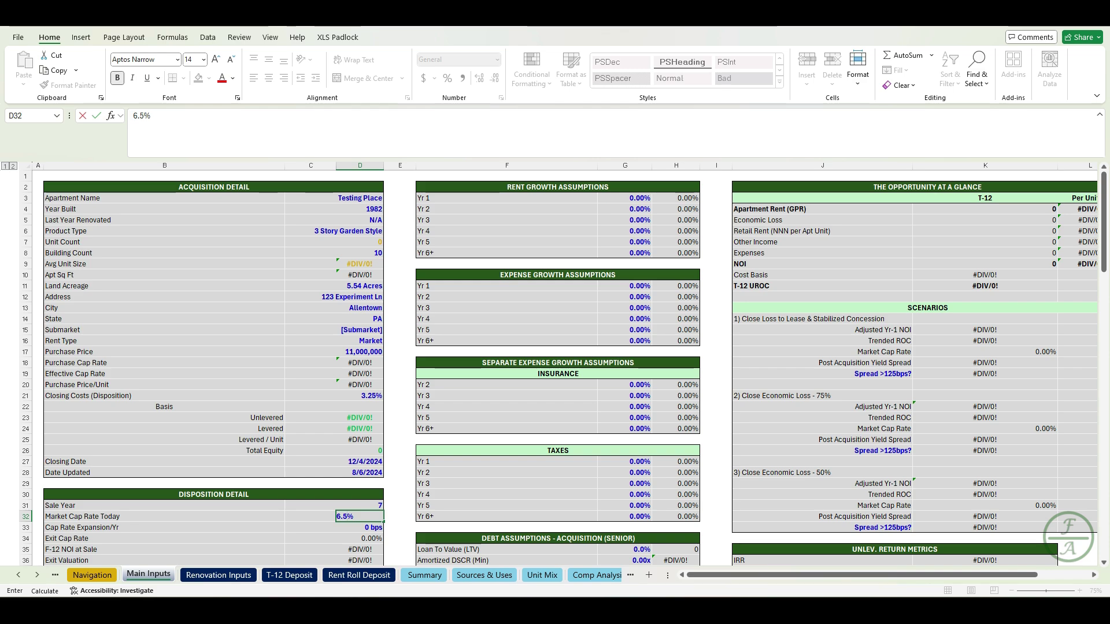
{"action": "type", "text": "6.5%"}
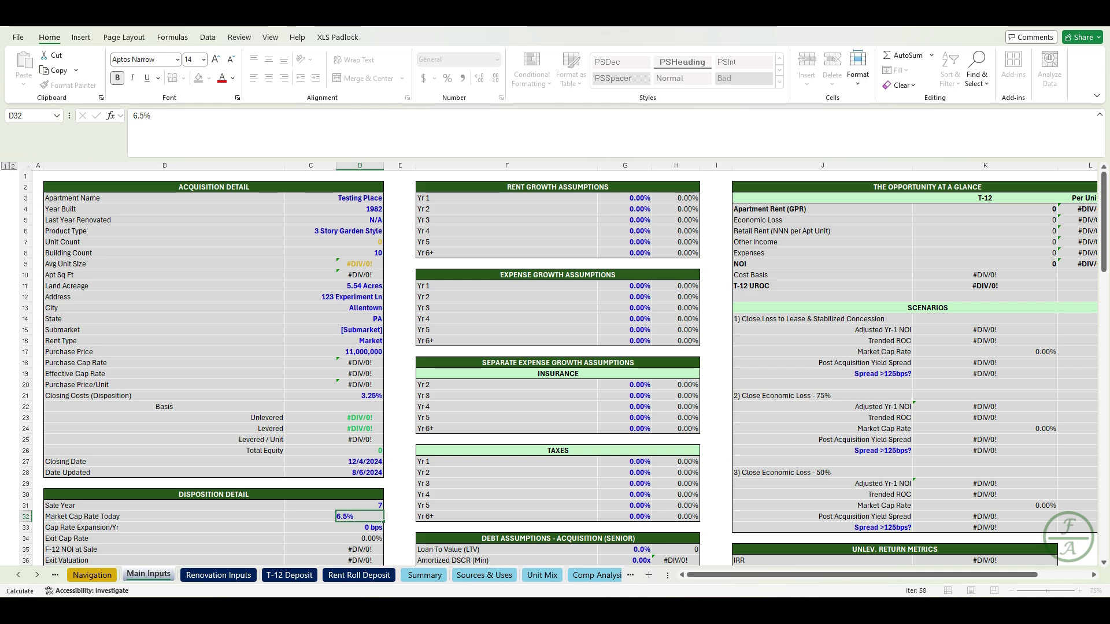
{"action": "key", "text": "Return"}
{"action": "type", "text": "15"}
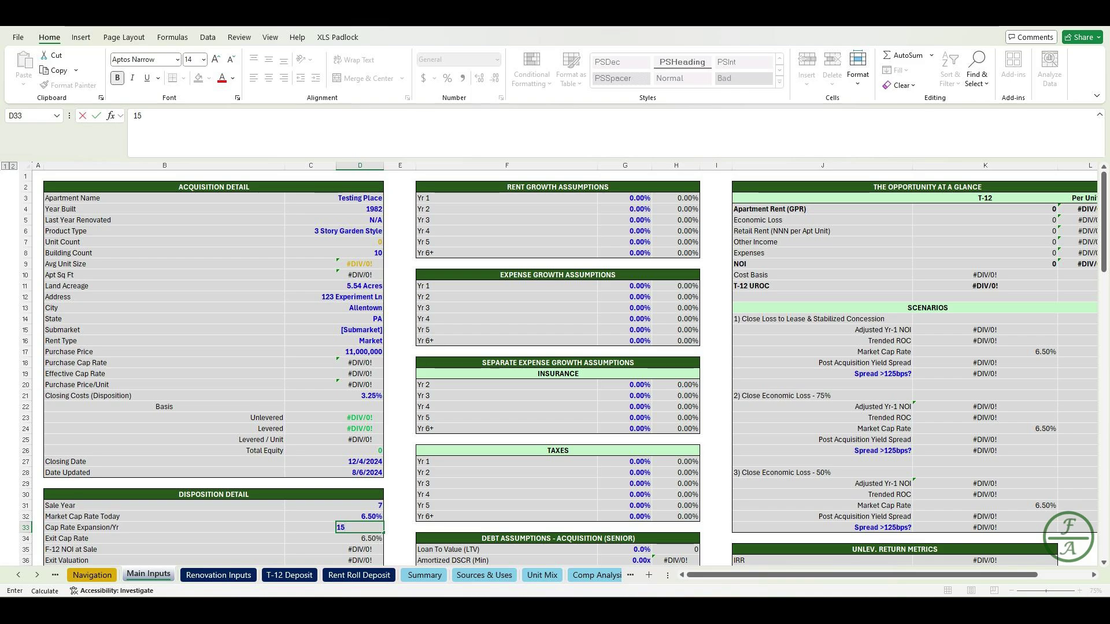
{"action": "key", "text": "Return"}
In the multifamily inputs, set year-2 vacancy to 7%, stabilized year-3+ vacancy to 5% and credit loss to 3%
{"action": "key", "text": "Down"}
{"action": "key", "text": "Down"}
{"action": "key", "text": "Down"}
{"action": "key", "text": "Down"}
{"action": "key", "text": "Down"}
{"action": "key", "text": "Down"}
{"action": "key", "text": "Down"}
{"action": "key", "text": "Down"}
{"action": "key", "text": "Down"}
{"action": "key", "text": "Down"}
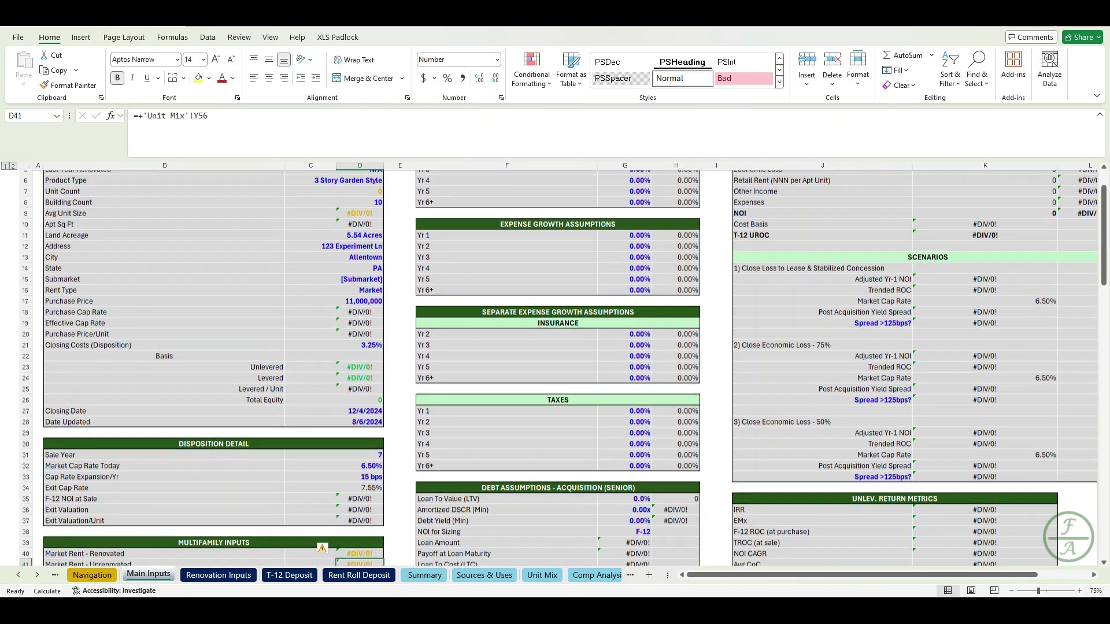
{"action": "key", "text": "Down"}
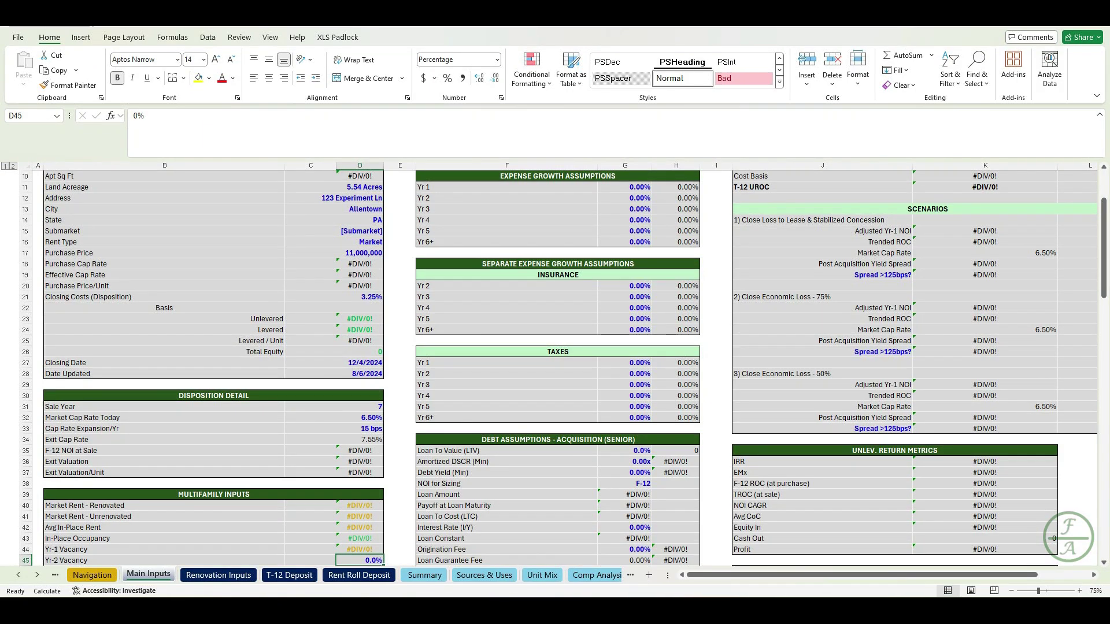
{"action": "type", "text": "7"}
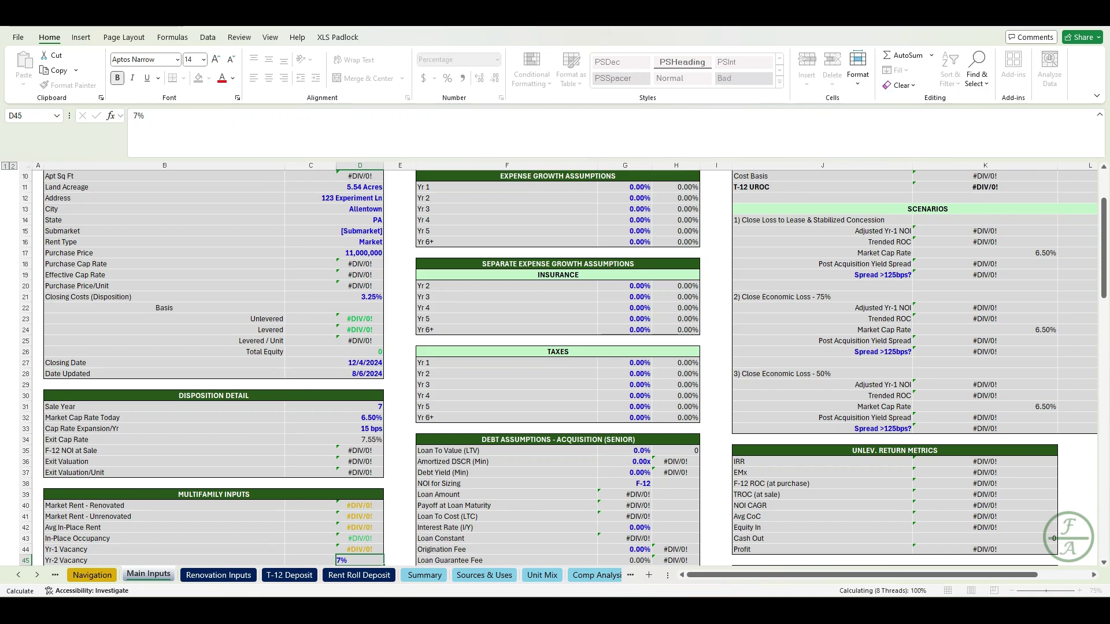
{"action": "key", "text": "Return"}
{"action": "type", "text": "5"}
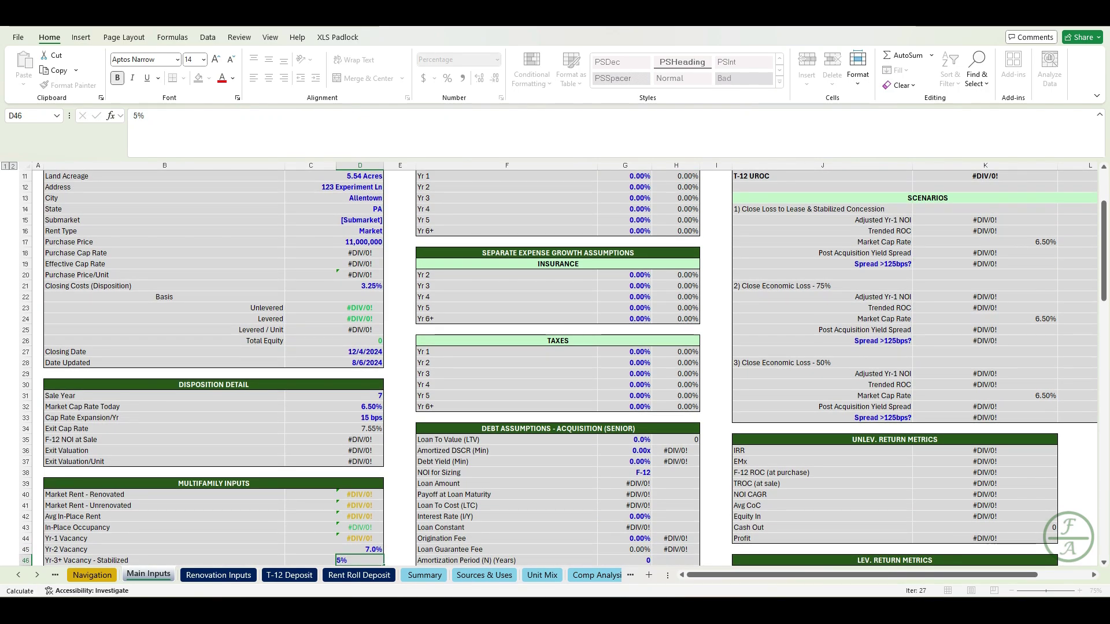
{"action": "key", "text": "Return"}
{"action": "type", "text": "3"}
{"action": "key", "text": "Return"}
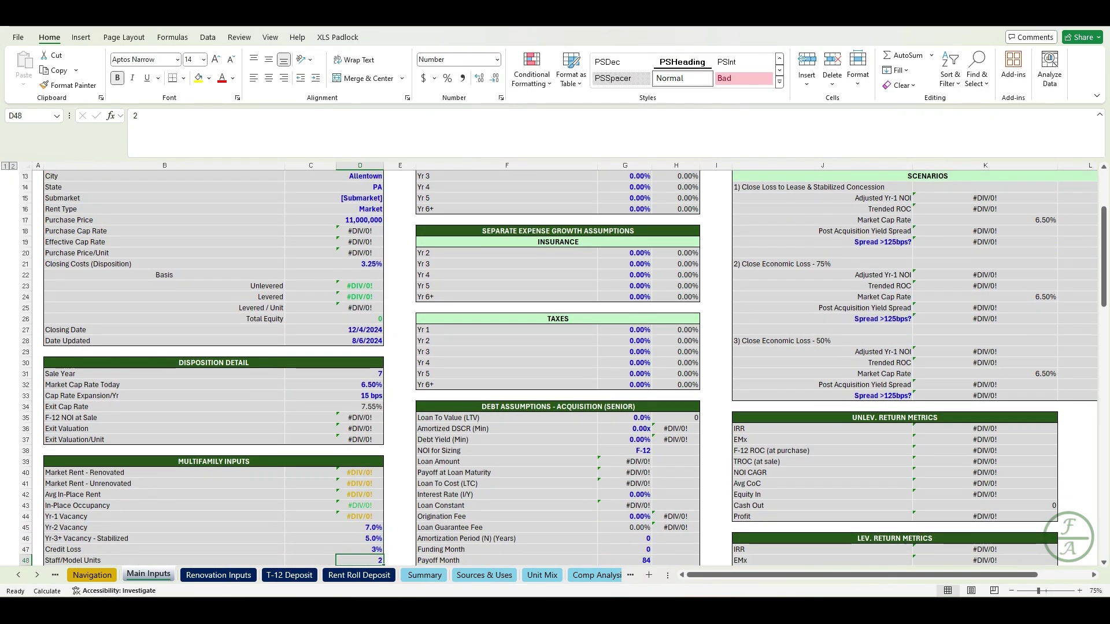
Set staff/model units to 1, mark-to-market timing to 6 months and resident retention at lease renewal to 65%
{"action": "scroll", "coordinate": [555, 370], "scroll_direction": "down", "scroll_amount": 8}
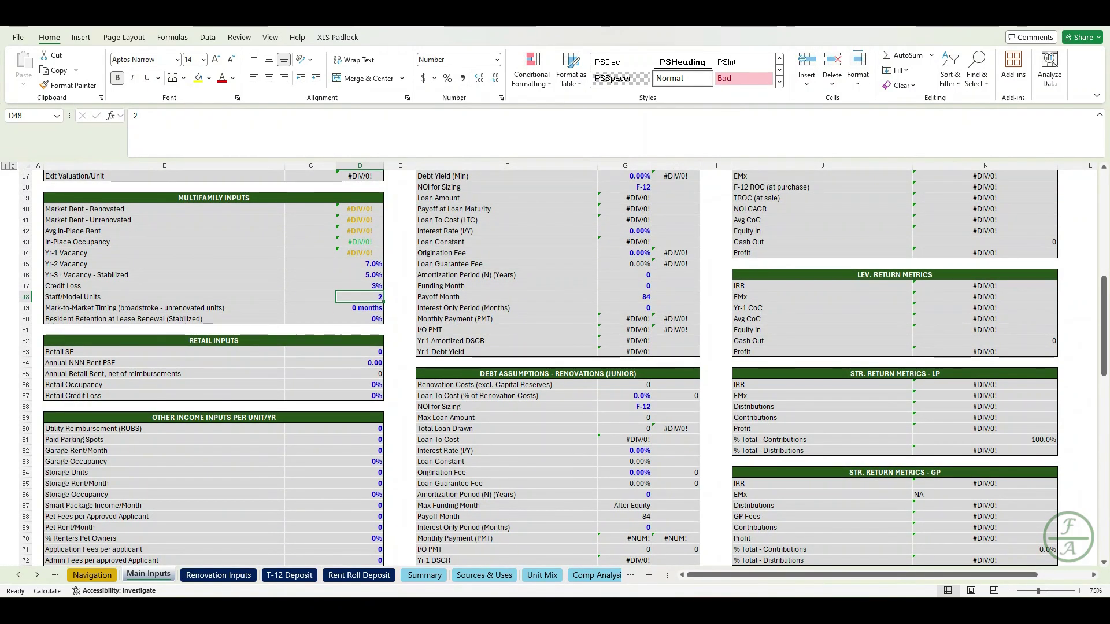
{"action": "type", "text": "1"}
{"action": "key", "text": "Return"}
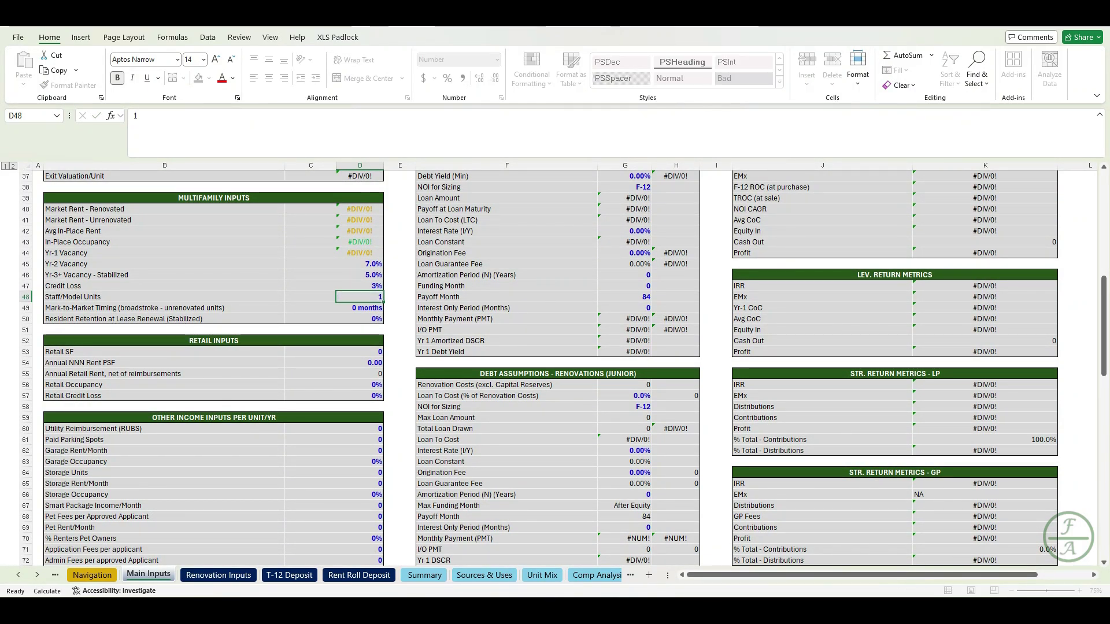
{"action": "type", "text": "0"}
{"action": "key", "text": "Return"}
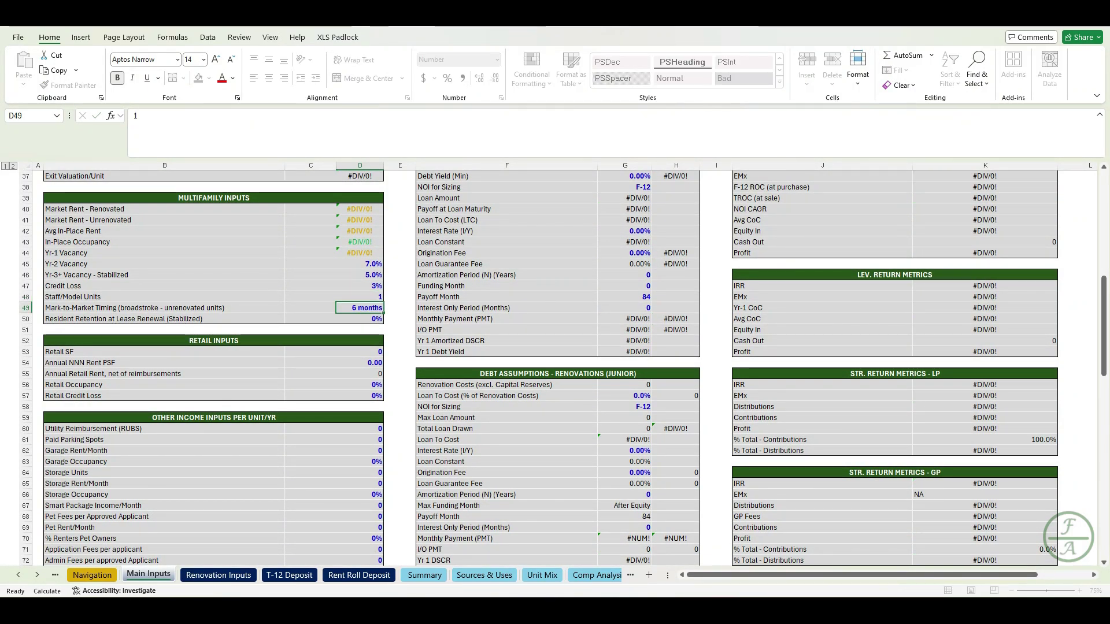
{"action": "type", "text": "65"}
{"action": "key", "text": "Return"}
{"action": "left_click", "coordinate": [360, 352]}
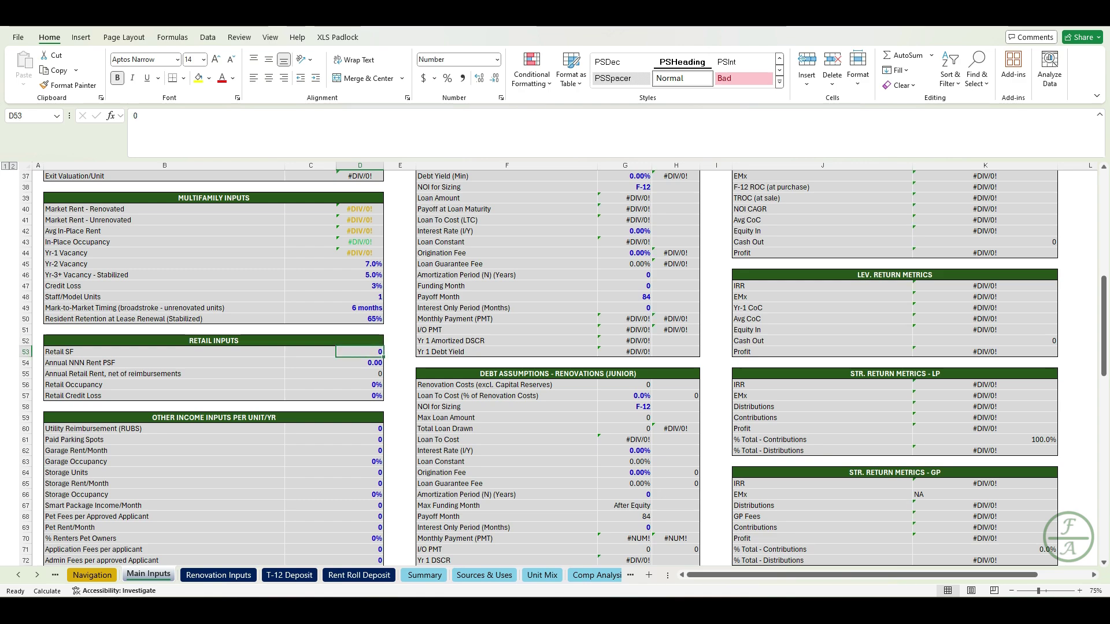
{"action": "left_click_drag", "start_coordinate": [214, 341], "coordinate": [370, 396]}
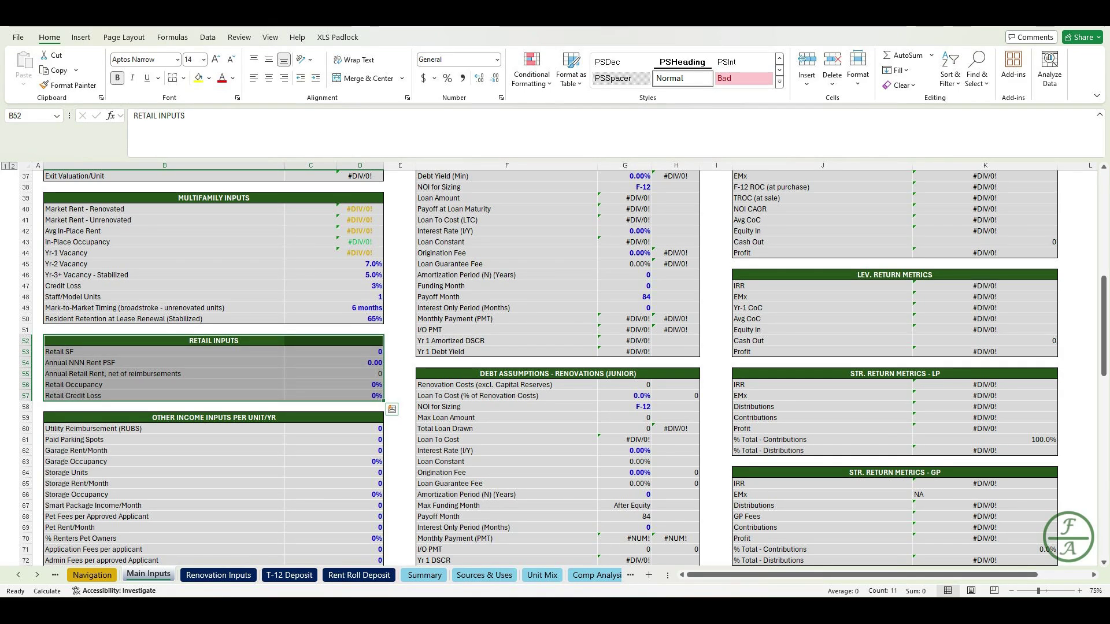
{"action": "left_click", "coordinate": [399, 395]}
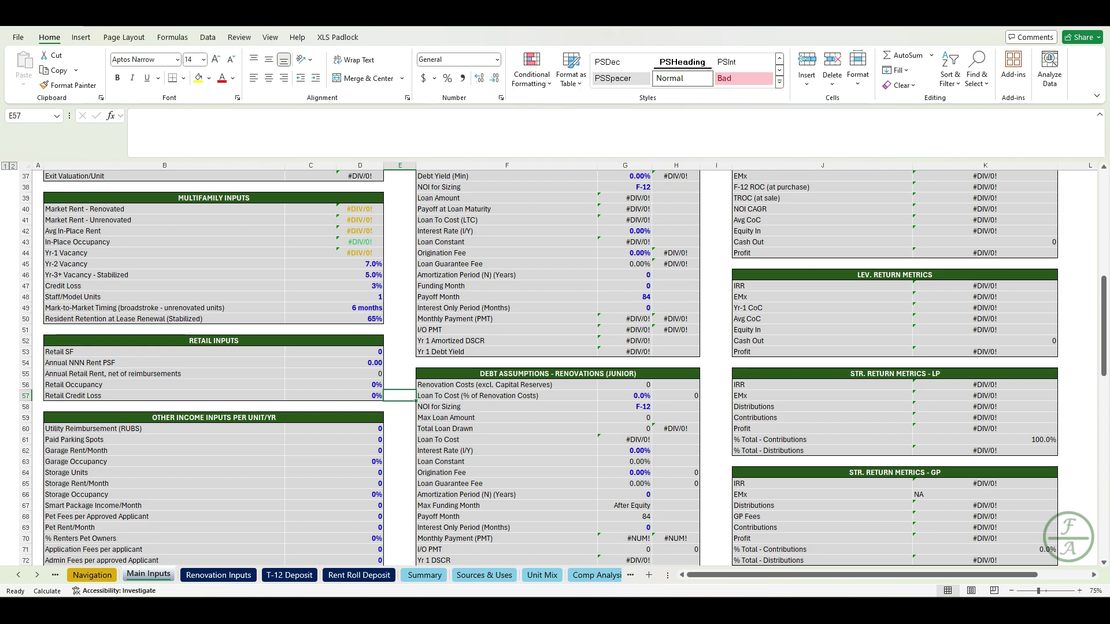
In the other income inputs, set utility reimbursement (RUBS) to 500 and smart package income per month to 80
{"action": "scroll", "coordinate": [555, 364], "scroll_direction": "down", "scroll_amount": 3}
{"action": "scroll", "coordinate": [555, 364], "scroll_direction": "down", "scroll_amount": 4}
{"action": "left_click", "coordinate": [359, 231]}
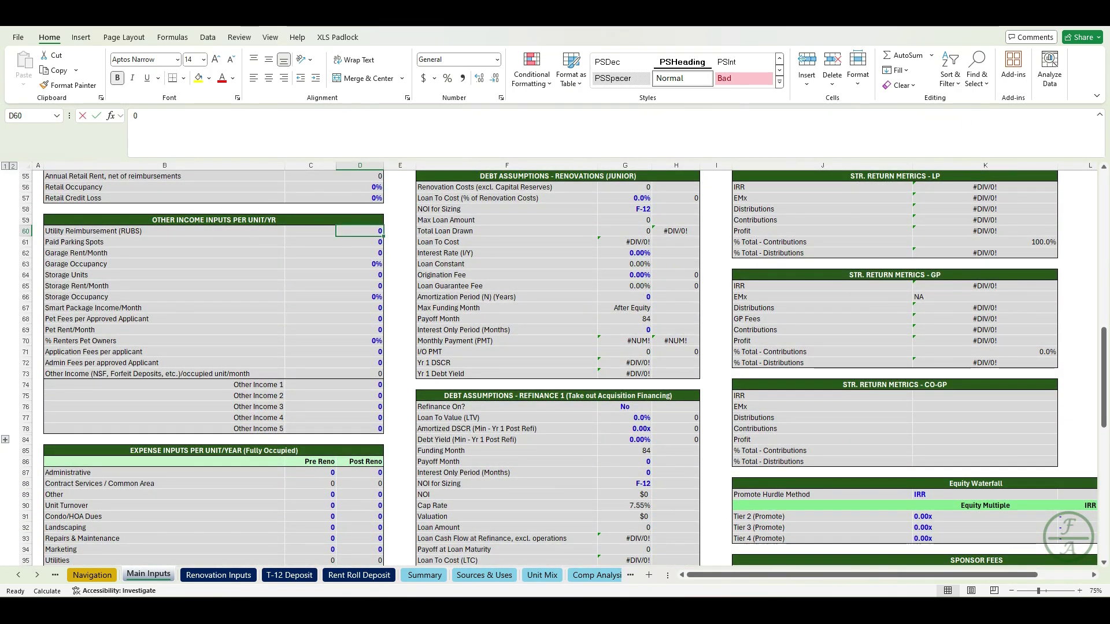
{"action": "type", "text": "500"}
{"action": "key", "text": "Return"}
{"action": "key", "text": "Down"}
{"action": "key", "text": "Down"}
{"action": "key", "text": "Down"}
{"action": "key", "text": "Down"}
{"action": "key", "text": "Down"}
{"action": "key", "text": "Down"}
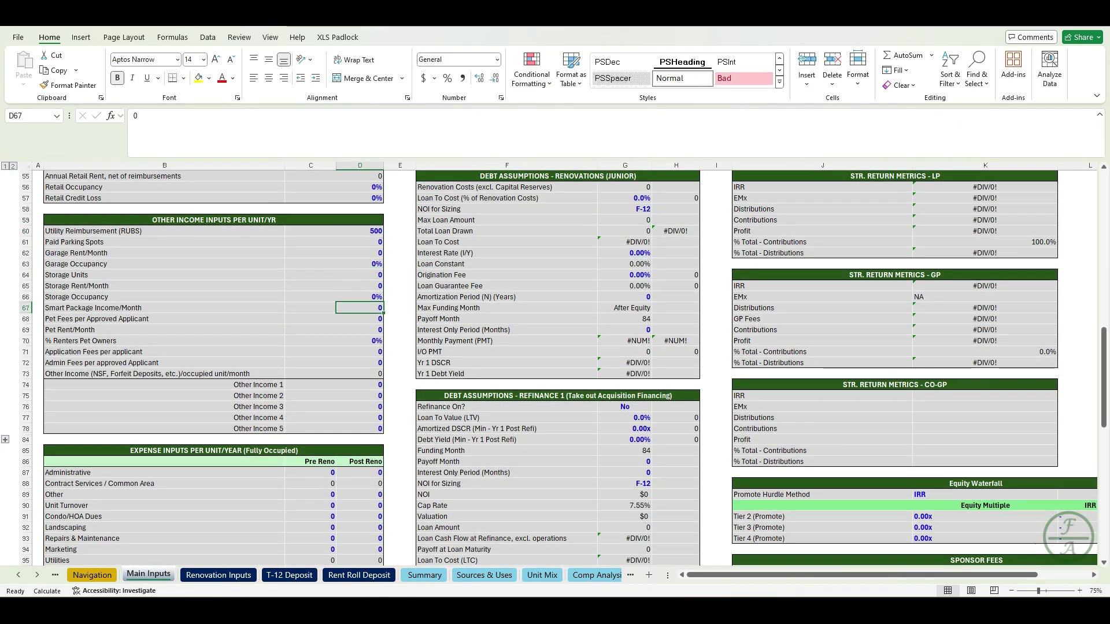
{"action": "type", "text": "80"}
{"action": "key", "text": "Return"}
Set monthly pet rent to 50, the share of renters owning pets to 50% and application fees per applicant to 60
{"action": "key", "text": "Down"}
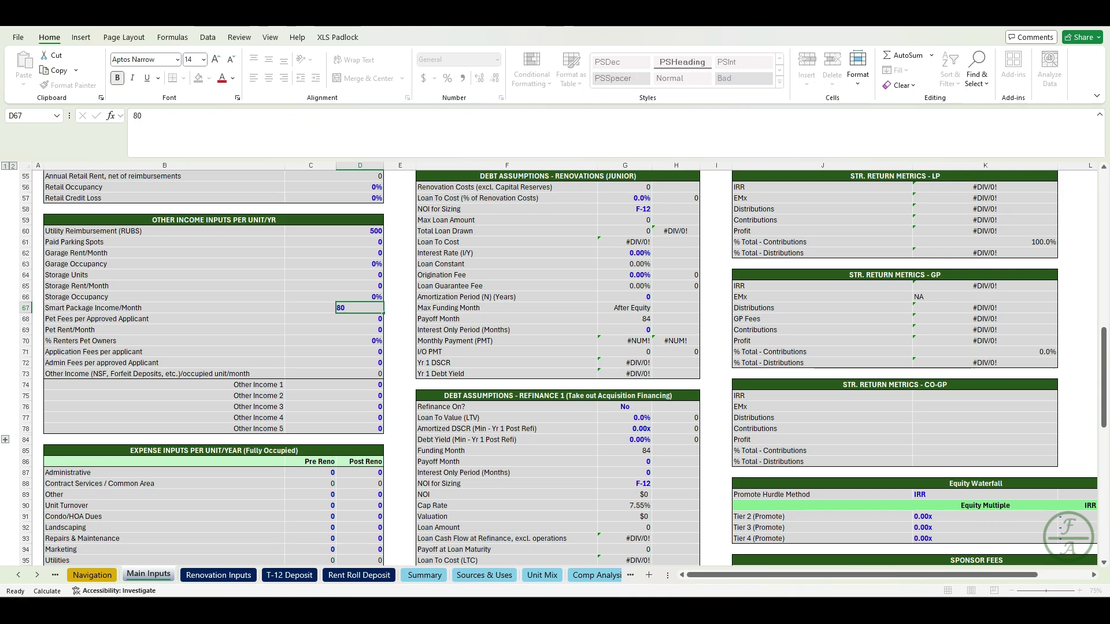
{"action": "type", "text": "50"}
{"action": "key", "text": "Return"}
{"action": "type", "text": "50"}
{"action": "key", "text": "Return"}
{"action": "type", "text": "60"}
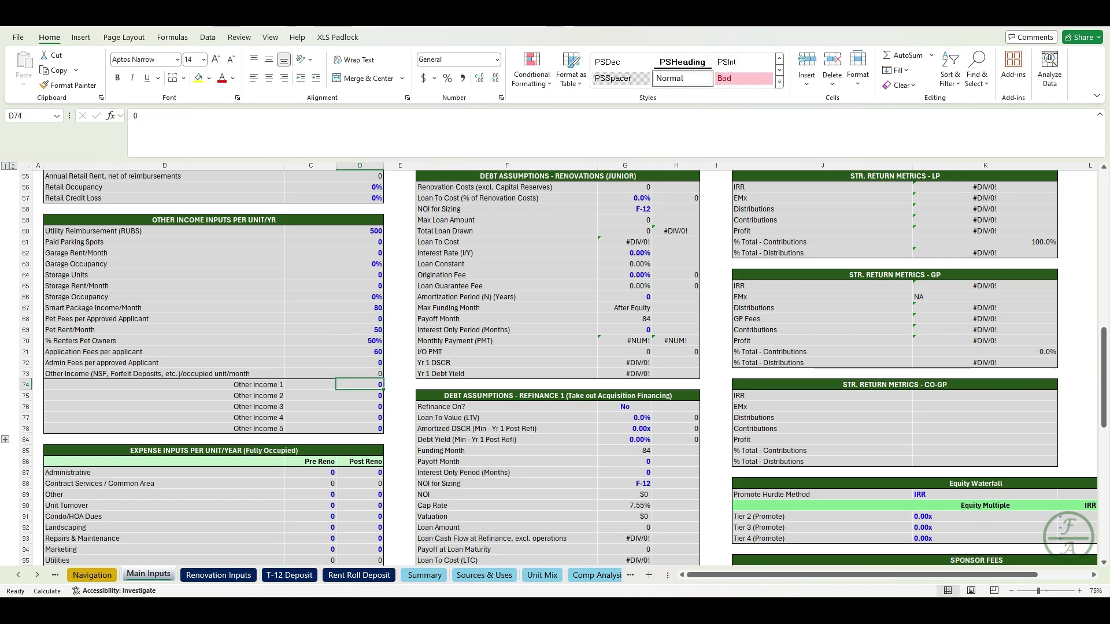
{"action": "key", "text": "Return"}
Enter 30 for Other Income 1, 10 for Other Income 2 and 5 for Other Income 3
{"action": "key", "text": "Down"}
{"action": "key", "text": "Down"}
{"action": "type", "text": "30"}
{"action": "key", "text": "Return"}
{"action": "type", "text": "10"}
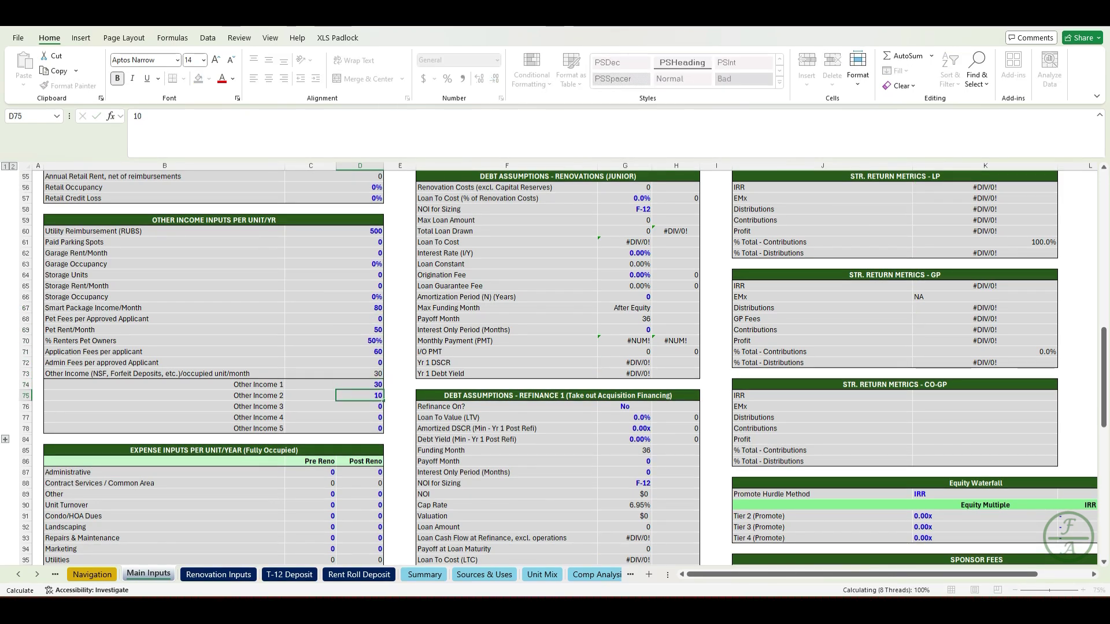
{"action": "key", "text": "Return"}
{"action": "type", "text": "5"}
Rename the first three other income lines to Late Fees, Forfeit Deposits and Vending Machines
{"action": "left_click", "coordinate": [310, 384]}
{"action": "type", "text": "Late Fees"}
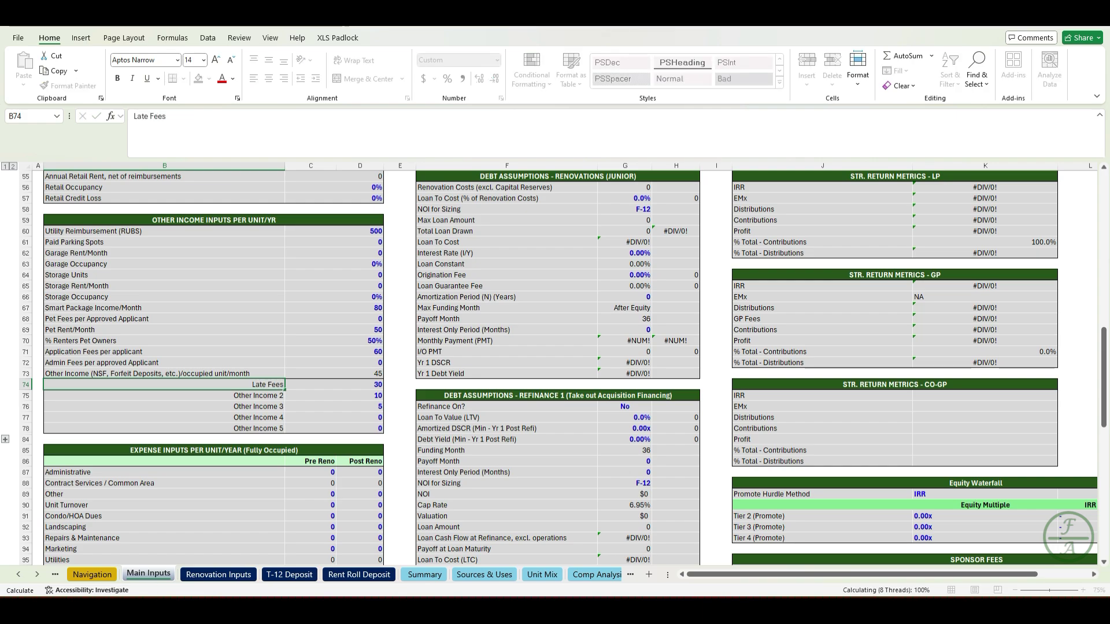
{"action": "key", "text": "Return"}
{"action": "type", "text": "Fo"}
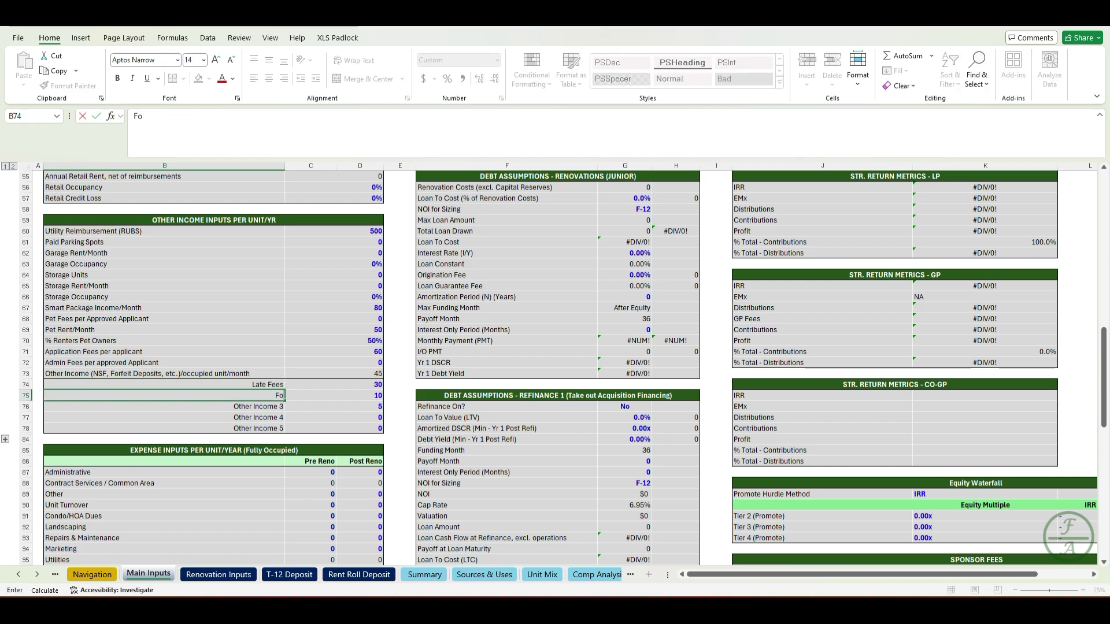
{"action": "type", "text": "rfeit Deposits"}
{"action": "key", "text": "Return"}
{"action": "type", "text": "Vending Machines"}
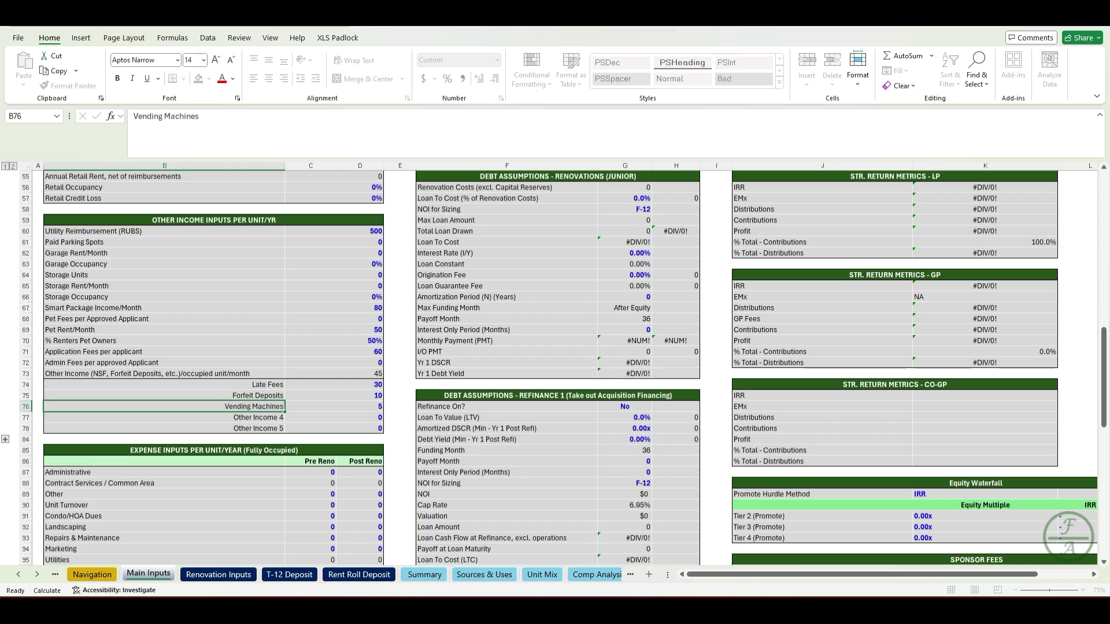
In the expense inputs per unit/year, set the pre-reno Administrative expense to 400 and Other to 100
{"action": "key", "text": "Return"}
{"action": "key", "text": "Down"}
{"action": "key", "text": "Down"}
{"action": "key", "text": "Down"}
{"action": "key", "text": "Down"}
{"action": "key", "text": "Down"}
{"action": "left_click", "coordinate": [310, 473]}
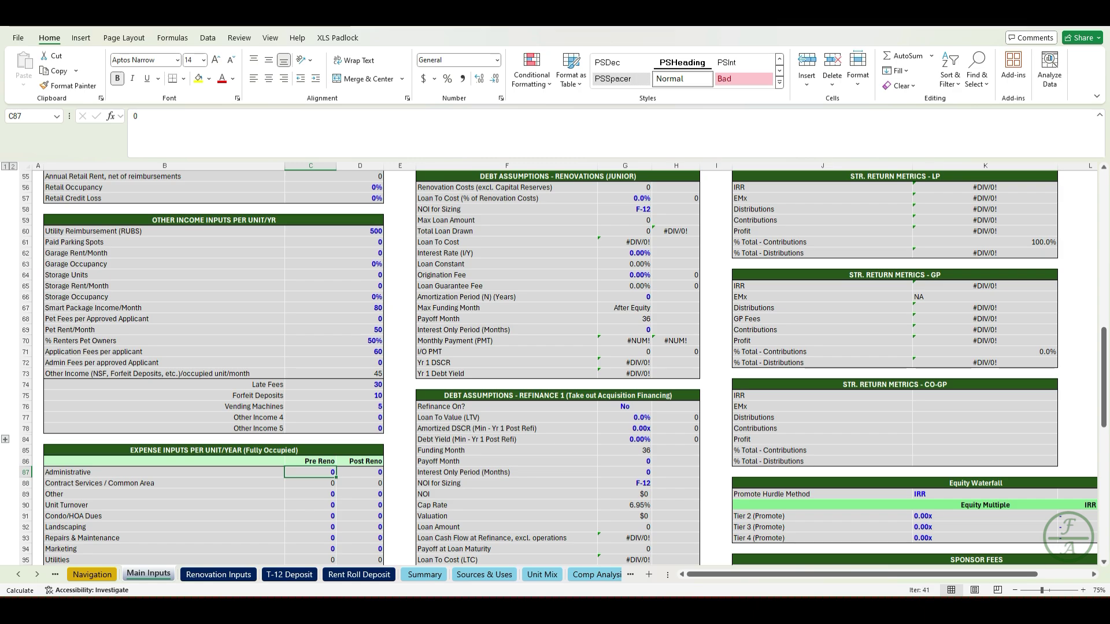
{"action": "scroll", "coordinate": [553, 370], "scroll_direction": "down", "scroll_amount": 7}
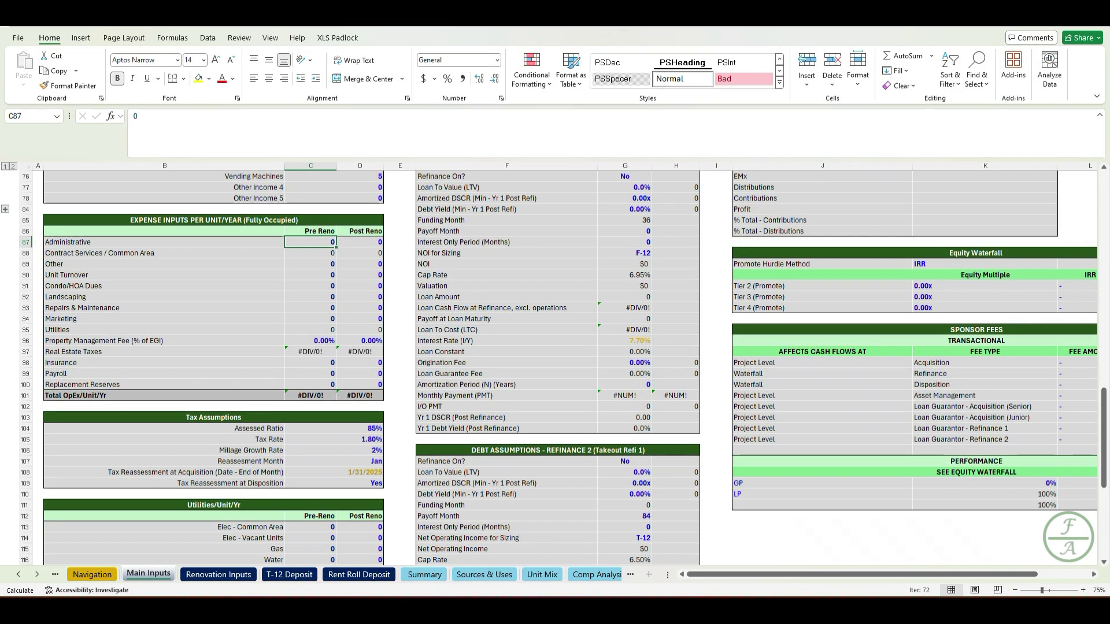
{"action": "type", "text": "400"}
{"action": "key", "text": "Down"}
{"action": "key", "text": "Down"}
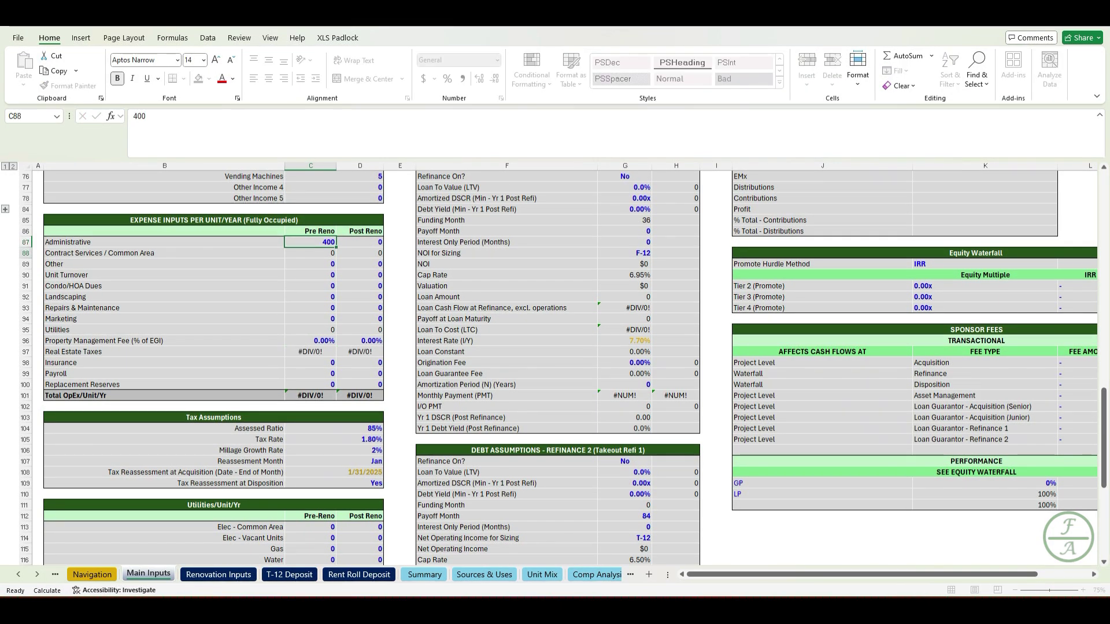
{"action": "type", "text": "100"}
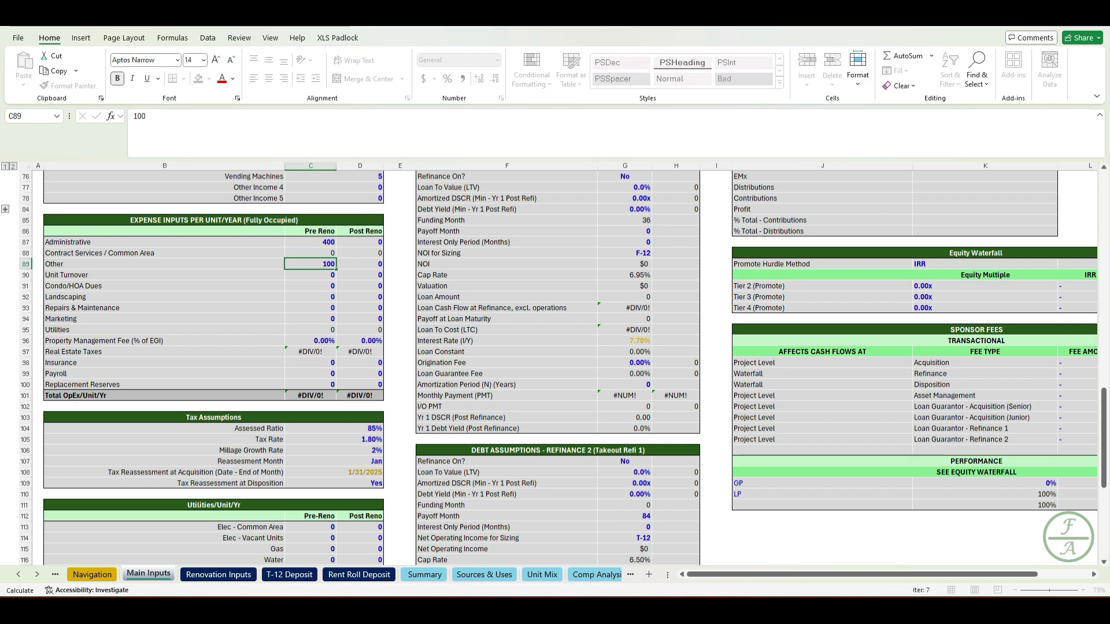
{"action": "key", "text": "Return"}
Enter pre-reno expenses of 150 for Unit Turnover, 150 for Landscaping, 300 for Repairs & Maintenance and 100 for Marketing
{"action": "type", "text": "150"}
{"action": "key", "text": "Return"}
{"action": "key", "text": "Down"}
{"action": "type", "text": "150"}
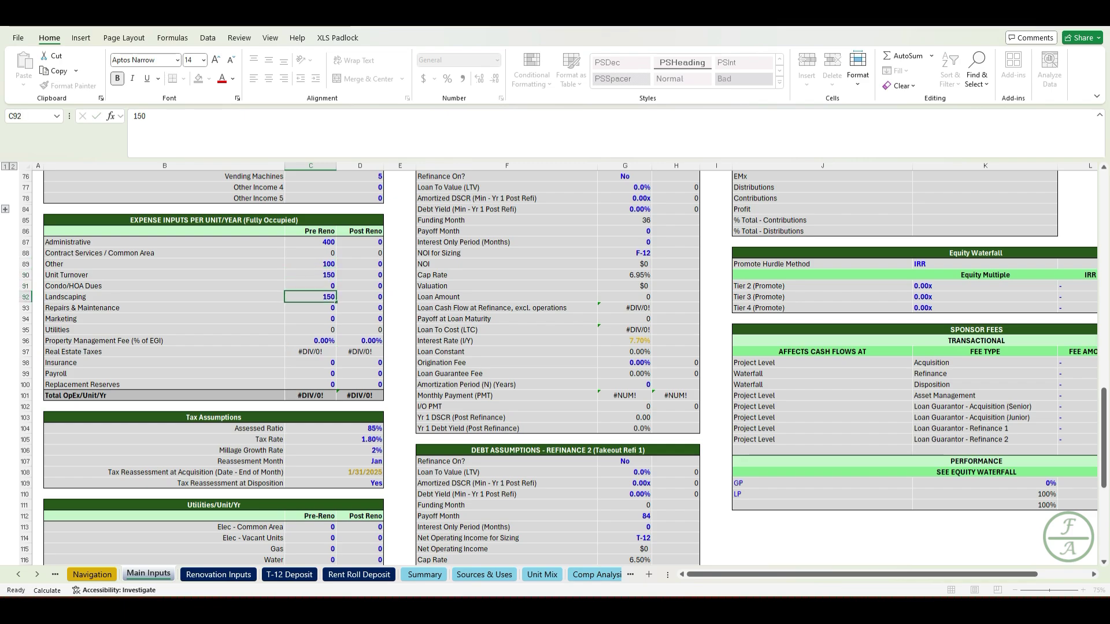
{"action": "key", "text": "Return"}
{"action": "type", "text": "300"}
{"action": "key", "text": "Return"}
{"action": "type", "text": "100"}
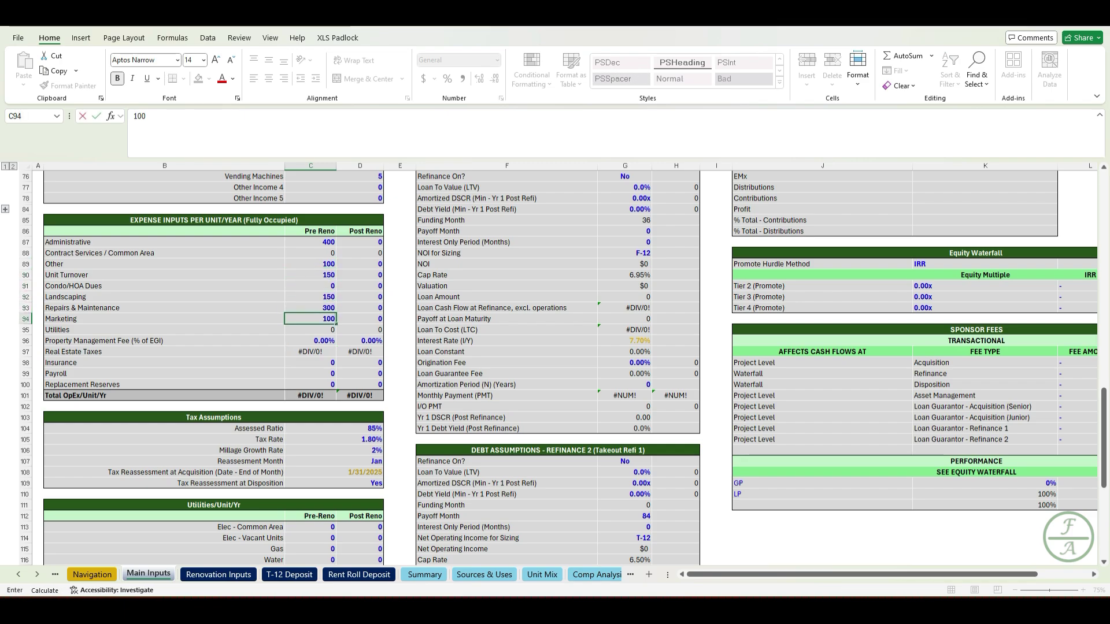
{"action": "key", "text": "Return"}
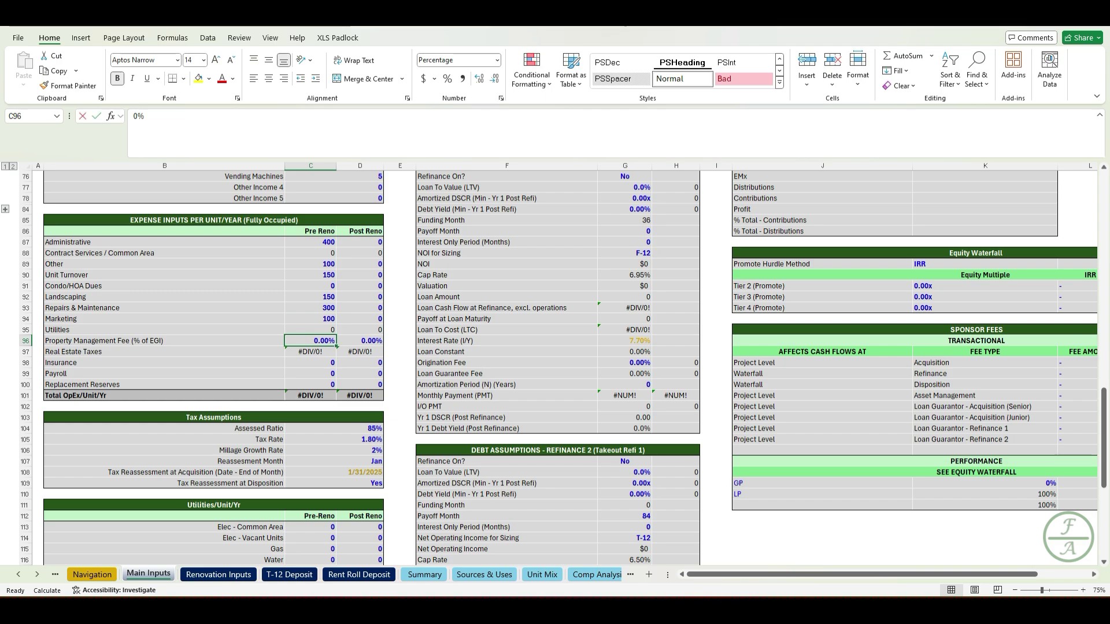
Set the pre-reno Property Management Fee to 3%, Insurance to 700, Payroll to 1500 and Replacement Reserves to 200
{"action": "key", "text": "Down"}
{"action": "type", "text": "3"}
{"action": "key", "text": "Return"}
{"action": "key", "text": "Down"}
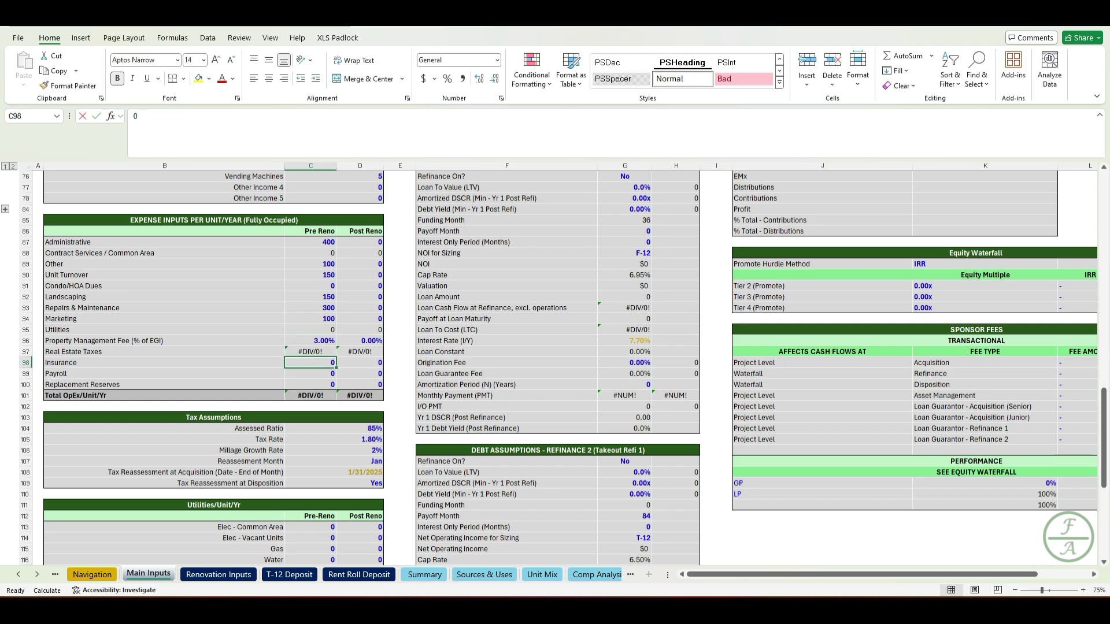
{"action": "type", "text": "700"}
{"action": "key", "text": "Return"}
{"action": "type", "text": "1500"}
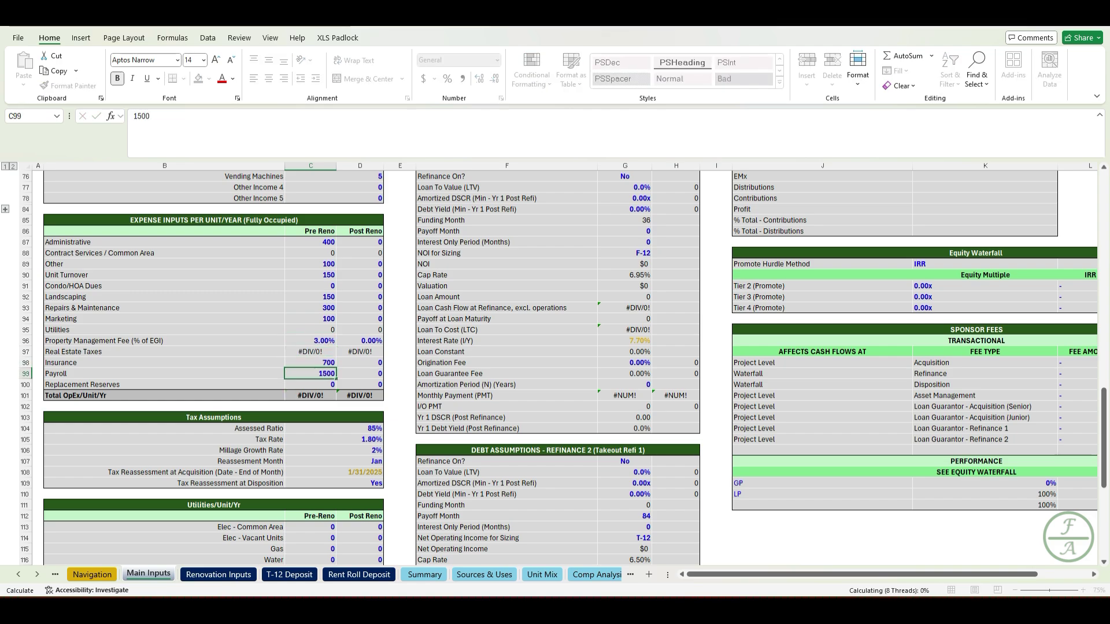
{"action": "key", "text": "Return"}
{"action": "key", "text": "Return"}
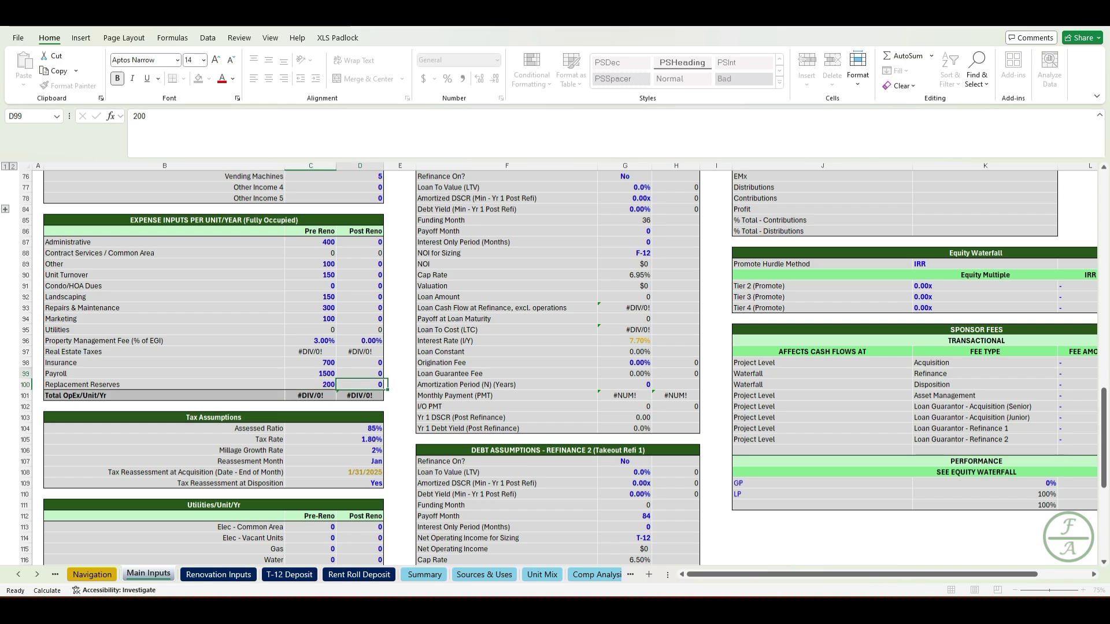
Enter post-reno expenses of 400 for Administrative, 75 for Other and 100 for Unit Turnover
{"action": "key", "text": "Right"}
{"action": "key", "text": "Up"}
{"action": "key", "text": "Up"}
{"action": "key", "text": "Up"}
{"action": "key", "text": "Up"}
{"action": "key", "text": "Up"}
{"action": "key", "text": "Up"}
{"action": "key", "text": "Up"}
{"action": "key", "text": "Up"}
{"action": "key", "text": "Up"}
{"action": "key", "text": "Up"}
{"action": "key", "text": "Up"}
{"action": "key", "text": "Up"}
{"action": "key", "text": "Up"}
{"action": "key", "text": "Up"}
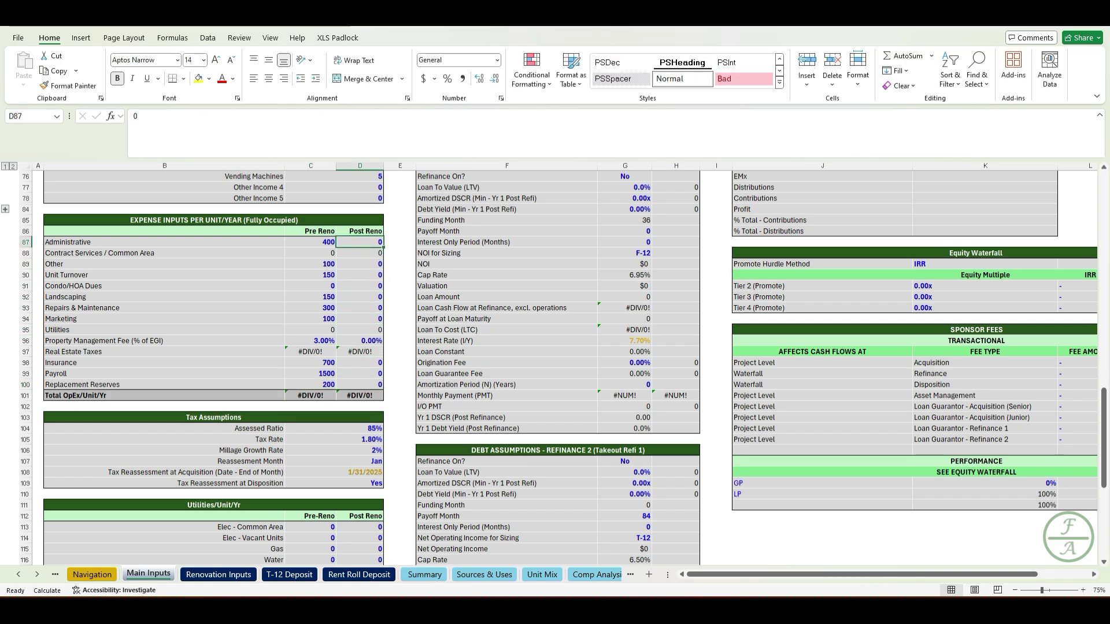
{"action": "type", "text": "400"}
{"action": "key", "text": "Return"}
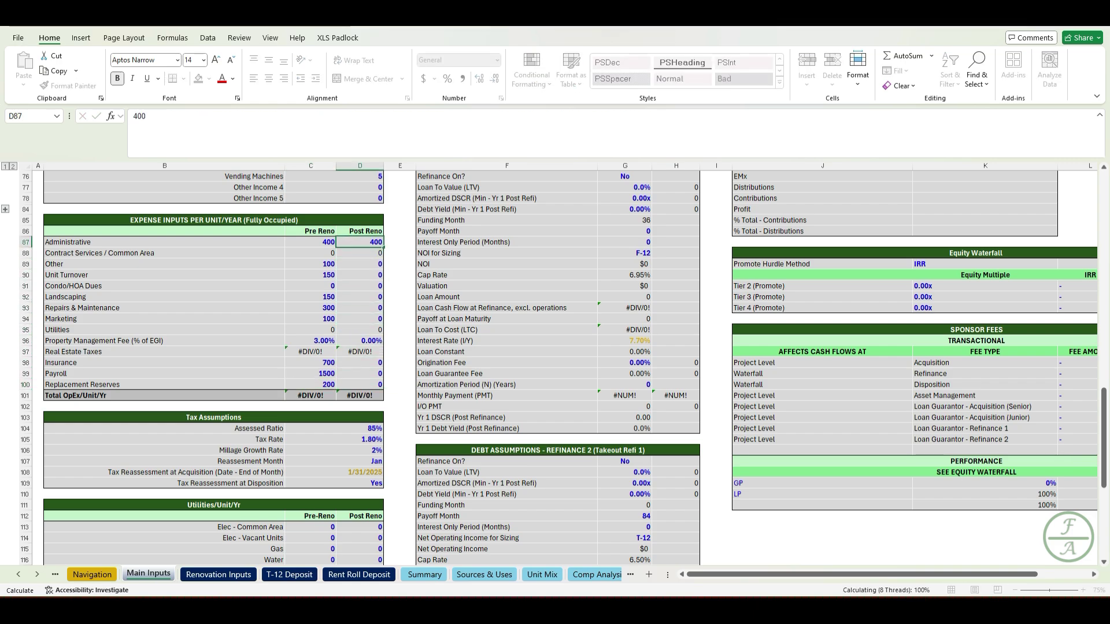
{"action": "key", "text": "Down"}
{"action": "type", "text": "75"}
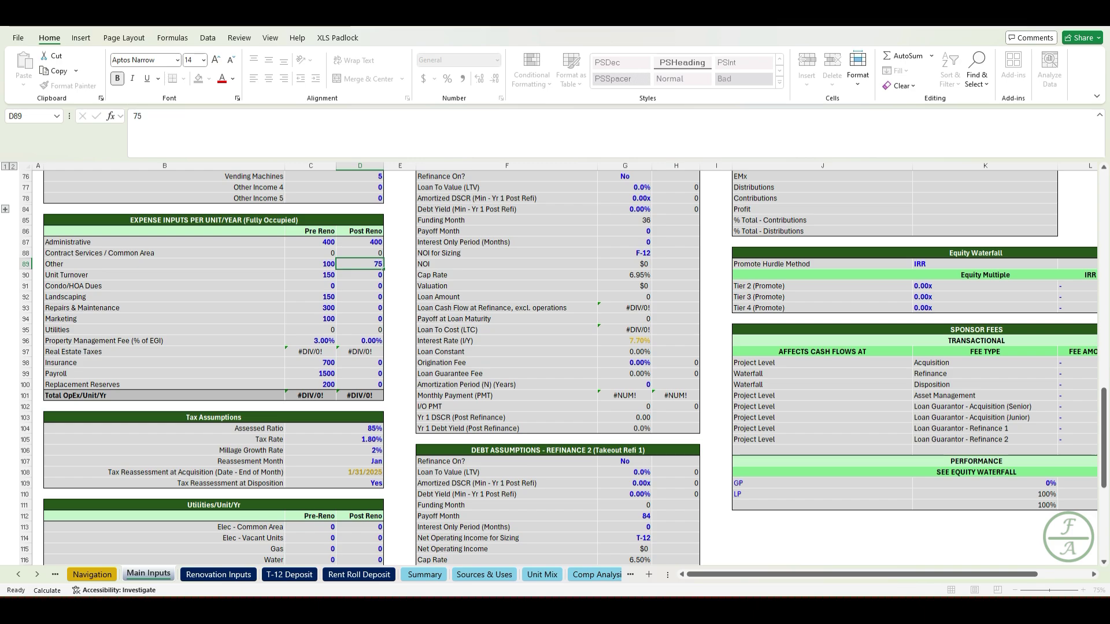
{"action": "key", "text": "Return"}
{"action": "type", "text": "100"}
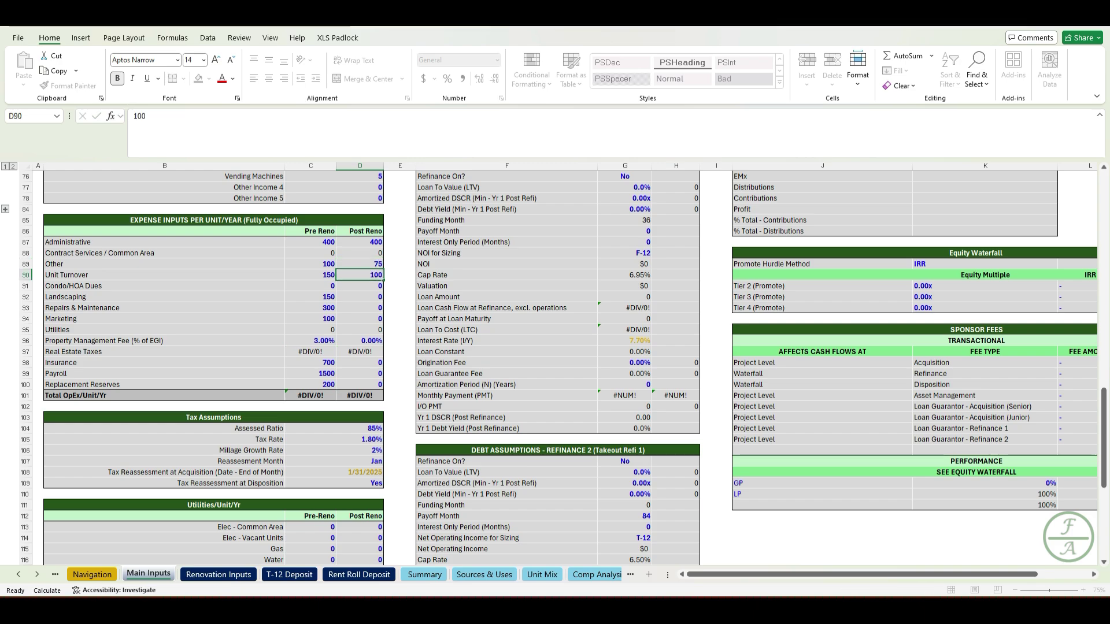
Set the post-reno Landscaping expense to 150, Repairs & Maintenance to 225 and Marketing to 200
{"action": "left_click", "coordinate": [360, 297]}
{"action": "type", "text": "150"}
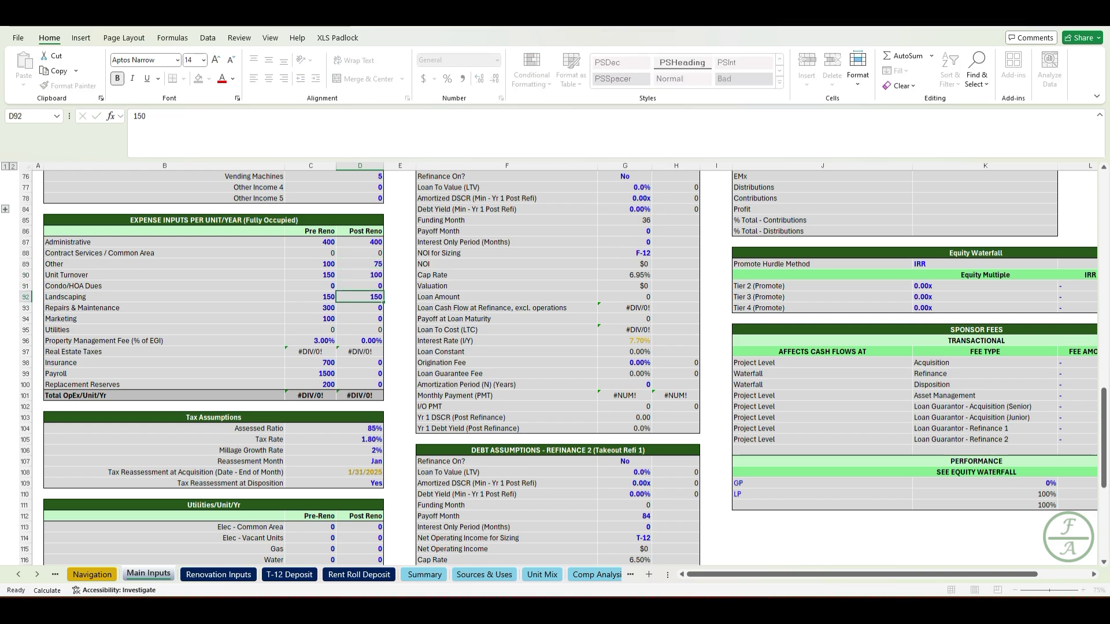
{"action": "key", "text": "Return"}
{"action": "type", "text": "225"}
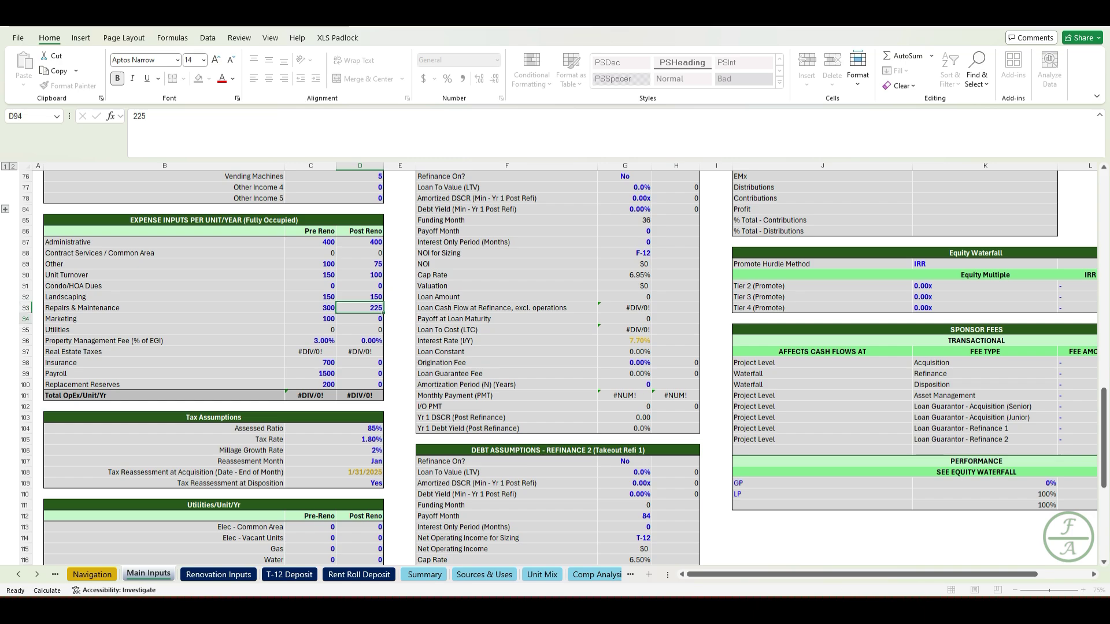
{"action": "key", "text": "Return"}
{"action": "type", "text": "200"}
{"action": "key", "text": "Return"}
{"action": "key", "text": "Return"}
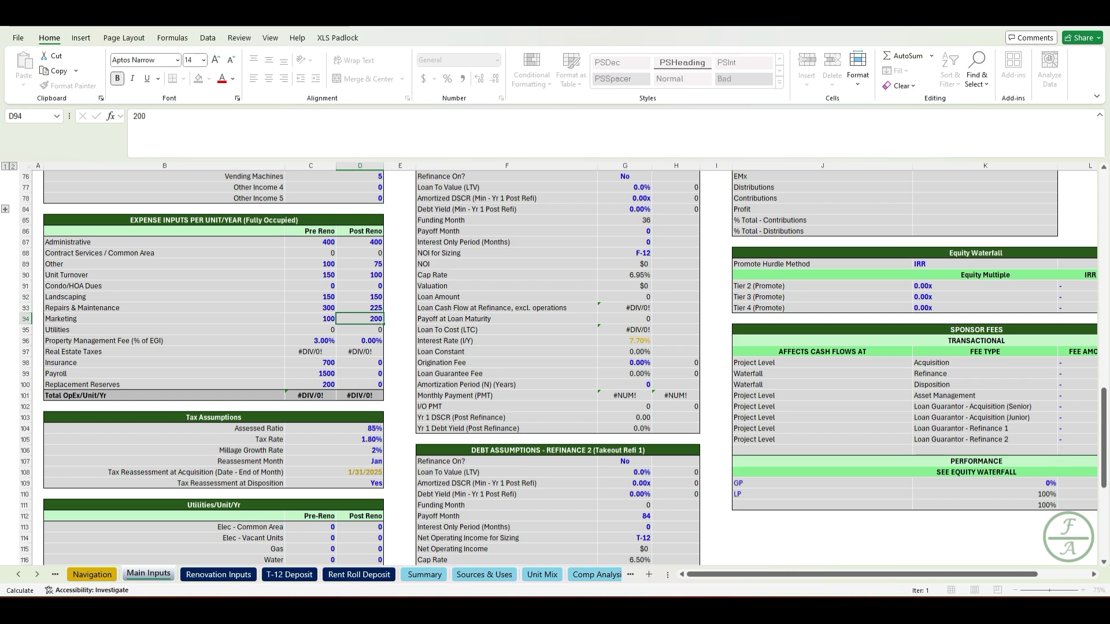
Set the post-reno Property Management Fee to 3%, Insurance to 625, Payroll to 1500 and Replacement Reserves to 200
{"action": "type", "text": "3"}
{"action": "key", "text": "Return"}
{"action": "key", "text": "Return"}
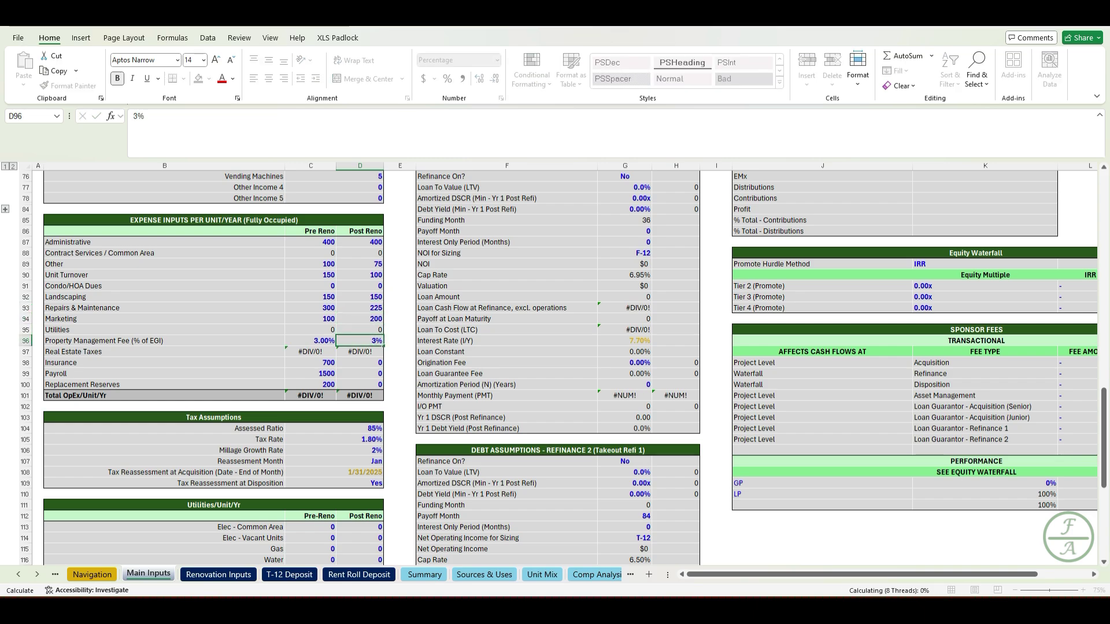
{"action": "type", "text": "625"}
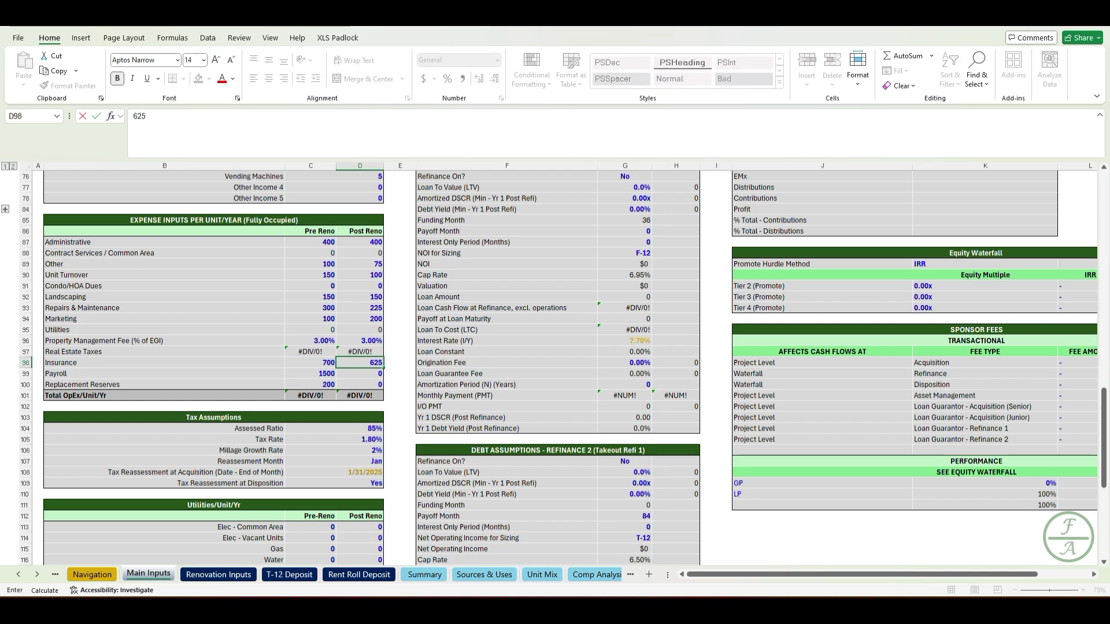
{"action": "key", "text": "Return"}
{"action": "type", "text": "1500"}
{"action": "key", "text": "Return"}
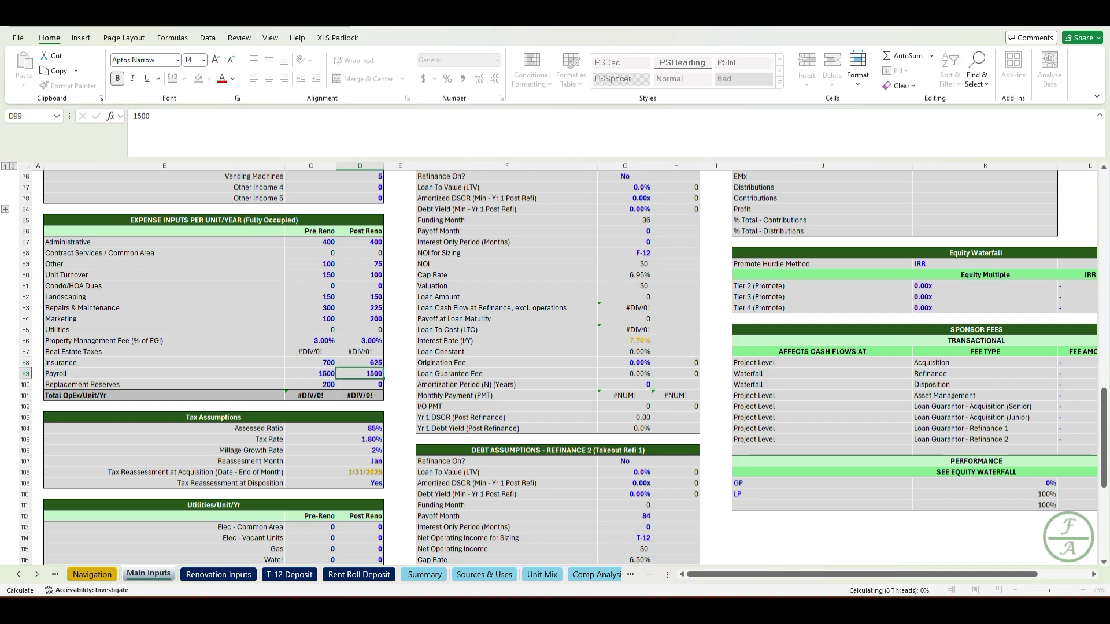
{"action": "type", "text": "200"}
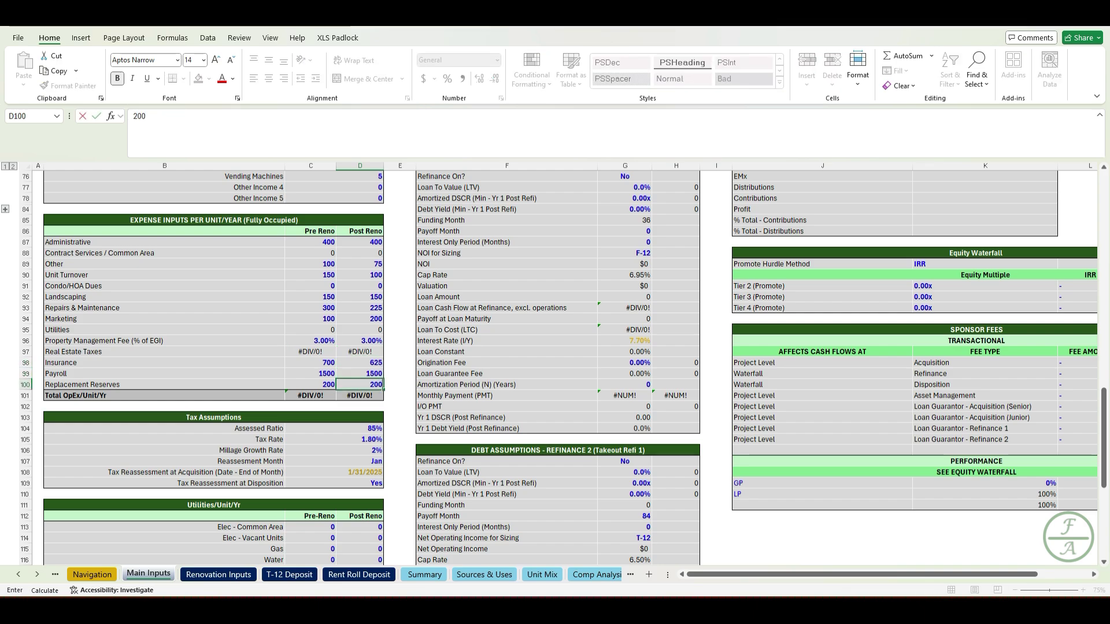
{"action": "key", "text": "Return"}
{"action": "key", "text": "Return"}
{"action": "key", "text": "Return"}
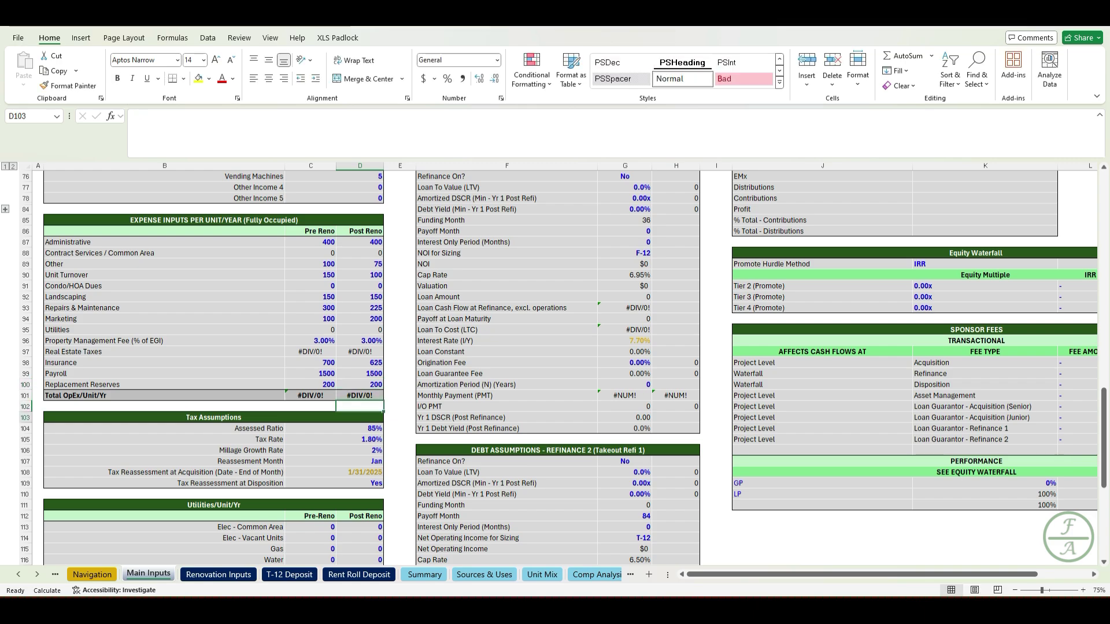
{"action": "key", "text": "Return"}
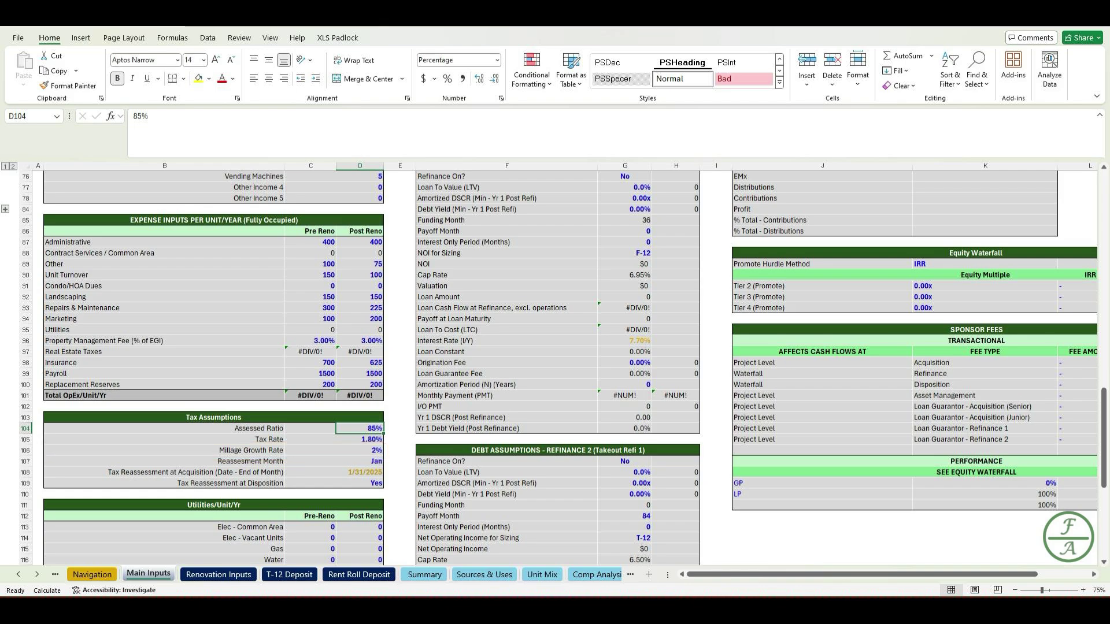
In the Utilities/Unit/Yr table, set pre-reno common area electricity to 75 and vacant unit electricity to 50
{"action": "scroll", "coordinate": [555, 368], "scroll_direction": "down", "scroll_amount": 7}
{"action": "scroll", "coordinate": [555, 368], "scroll_direction": "down", "scroll_amount": 4}
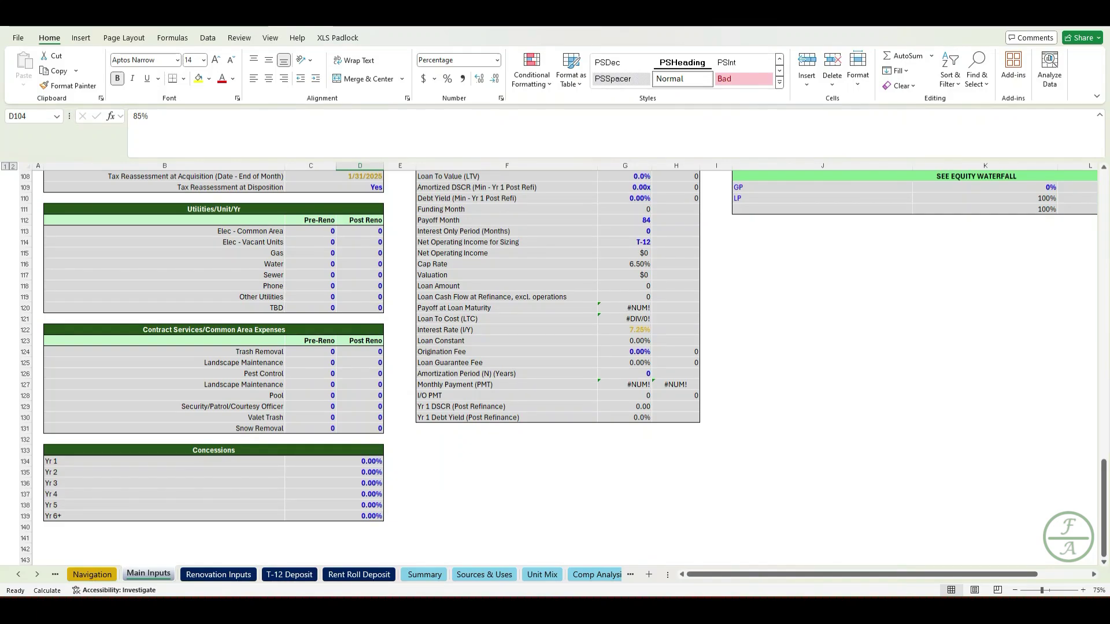
{"action": "left_click", "coordinate": [311, 232]}
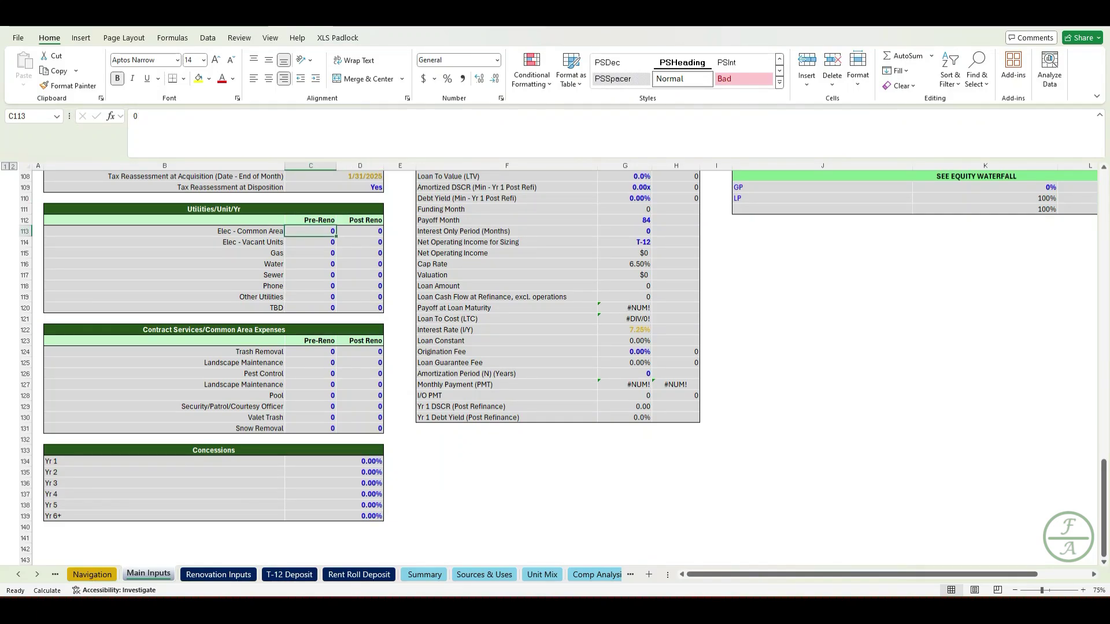
{"action": "type", "text": "75"}
{"action": "key", "text": "Return"}
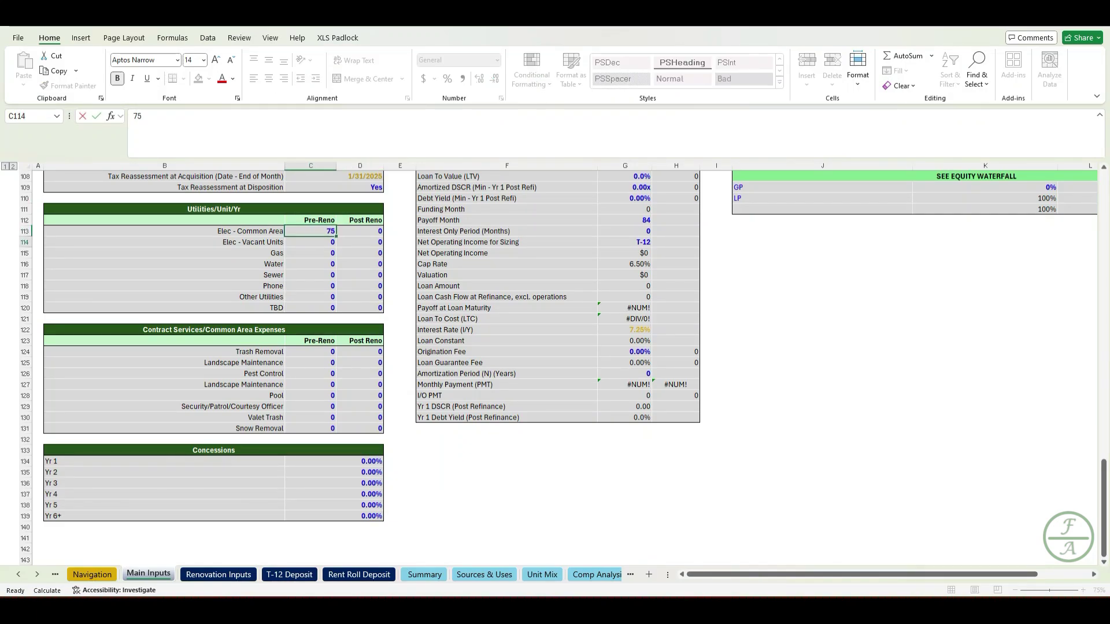
{"action": "type", "text": "50"}
{"action": "key", "text": "Return"}
Enter pre-reno utility costs of 150 for Gas, 275 for Water and 150 for Sewer
{"action": "type", "text": "150"}
{"action": "key", "text": "Return"}
{"action": "type", "text": "275"}
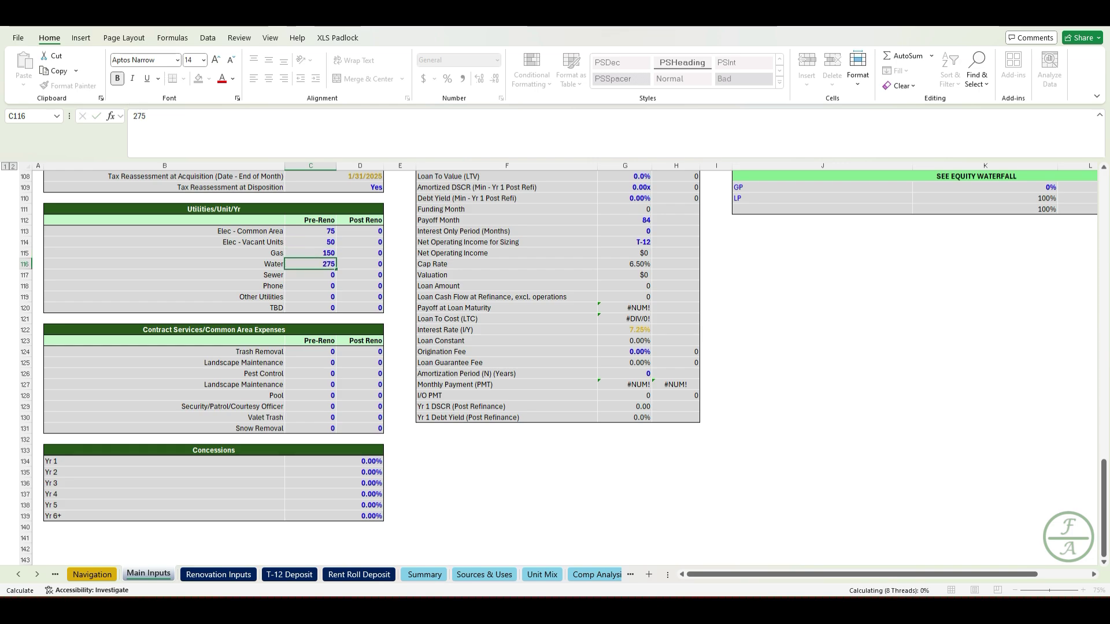
{"action": "key", "text": "Return"}
{"action": "type", "text": "150"}
{"action": "key", "text": "Return"}
Set the post-reno electricity costs to 50 for the common area and 40 for vacant units
{"action": "key", "text": "Right"}
{"action": "key", "text": "Up"}
{"action": "key", "text": "Up"}
{"action": "key", "text": "Up"}
{"action": "key", "text": "Up"}
{"action": "key", "text": "Up"}
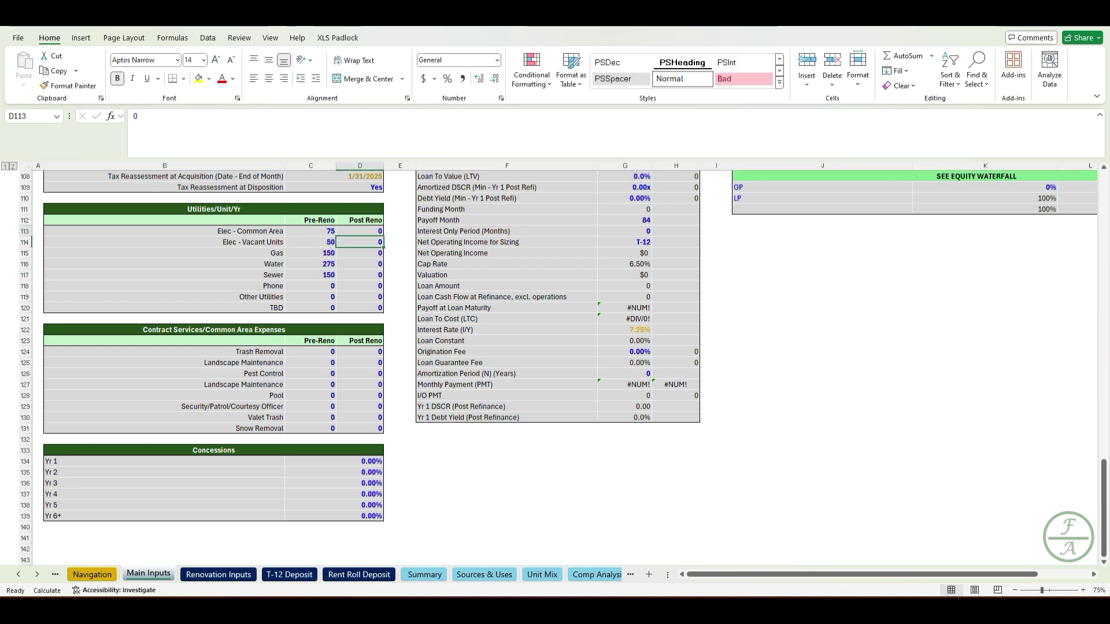
{"action": "type", "text": "50"}
{"action": "key", "text": "Return"}
{"action": "type", "text": "40"}
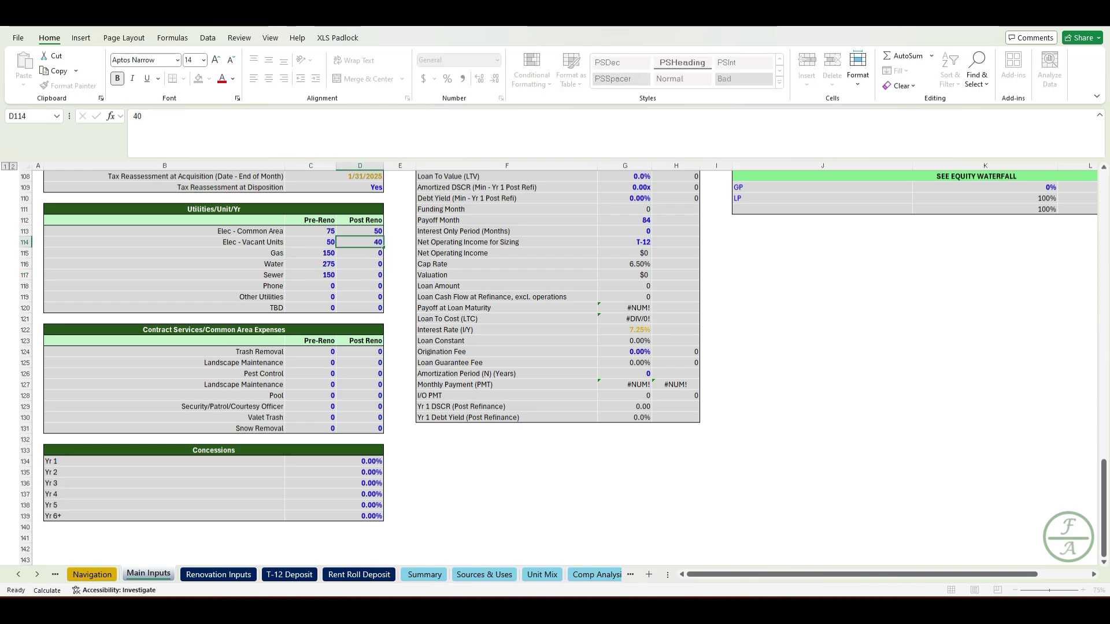
{"action": "key", "text": "Return"}
Enter post-reno utility costs of 150 for Gas, 250 for Water and 150 for Sewer
{"action": "type", "text": "150"}
{"action": "key", "text": "Return"}
{"action": "type", "text": "250"}
{"action": "key", "text": "Return"}
{"action": "type", "text": "150"}
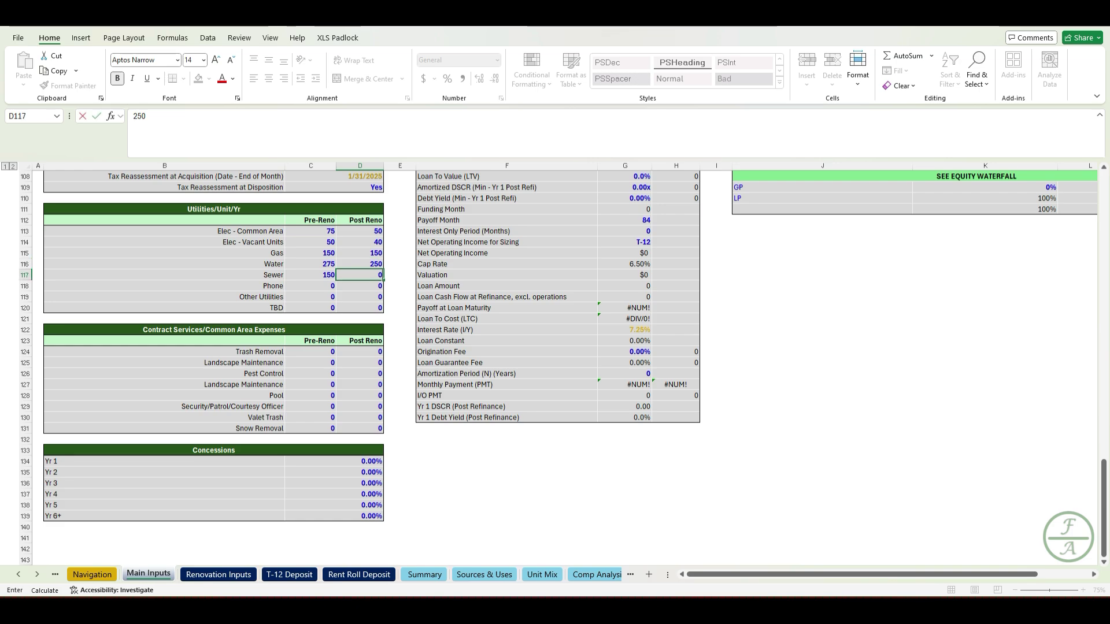
{"action": "key", "text": "ctrl+Return"}
In the contract services expenses, set pre-reno Trash Removal to 40, the first Landscape Maintenance line to 35, Pest Control to 0 and the second Landscape Maintenance line to 125
{"action": "key", "text": "Down"}
{"action": "key", "text": "Down"}
{"action": "key", "text": "Down"}
{"action": "key", "text": "Down"}
{"action": "key", "text": "Down"}
{"action": "key", "text": "Down"}
{"action": "key", "text": "Down"}
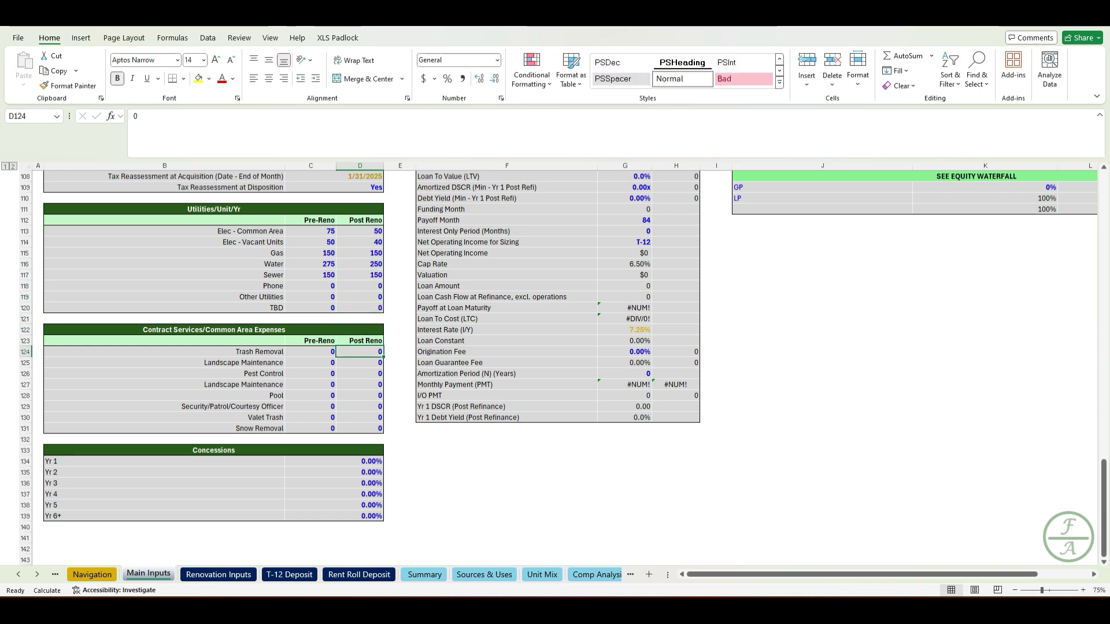
{"action": "key", "text": "Left"}
{"action": "type", "text": "40"}
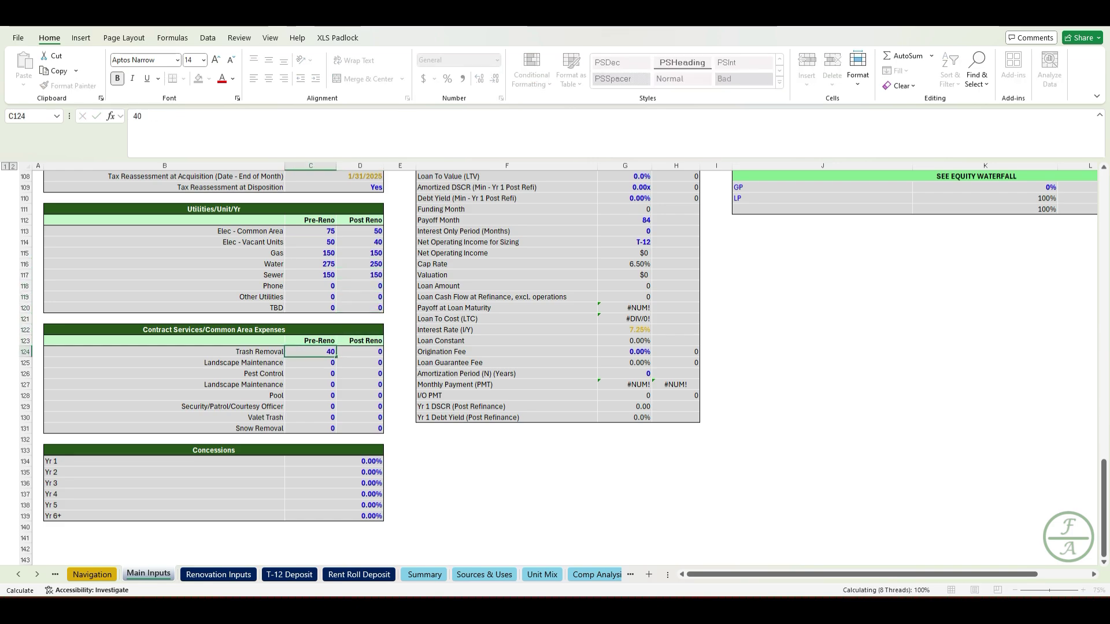
{"action": "key", "text": "Return"}
{"action": "type", "text": "35"}
{"action": "key", "text": "Return"}
{"action": "type", "text": "0"}
{"action": "key", "text": "Return"}
{"action": "type", "text": "125"}
{"action": "key", "text": "ctrl+Return"}
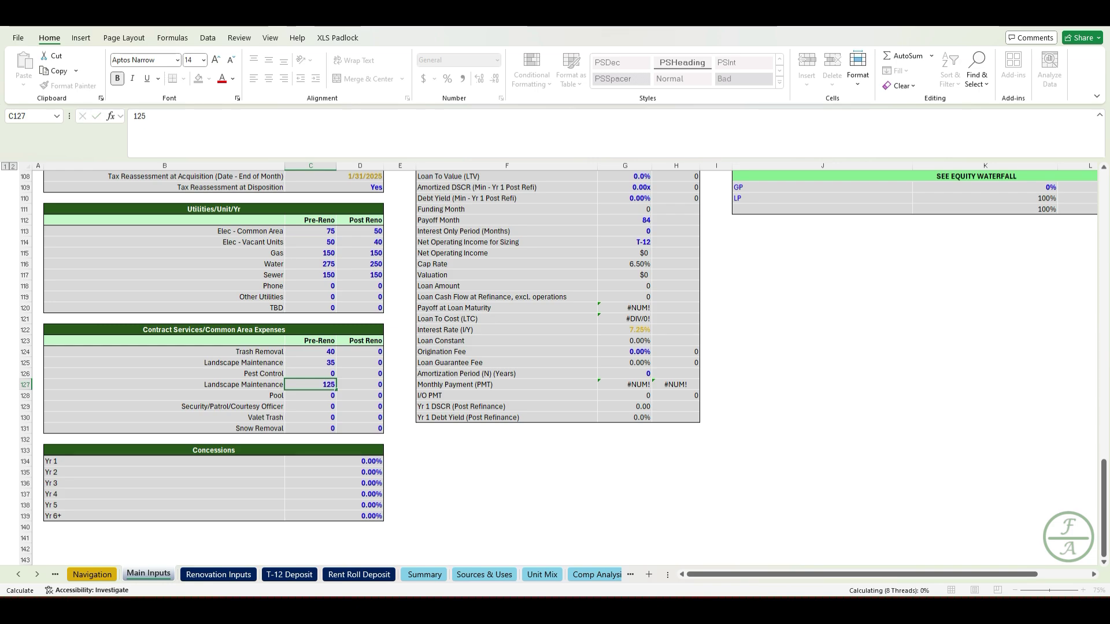
Set post-reno Trash Removal to 40, the first Landscape Maintenance line to 35 and the second to 125
{"action": "left_click", "coordinate": [360, 352]}
{"action": "type", "text": "40"}
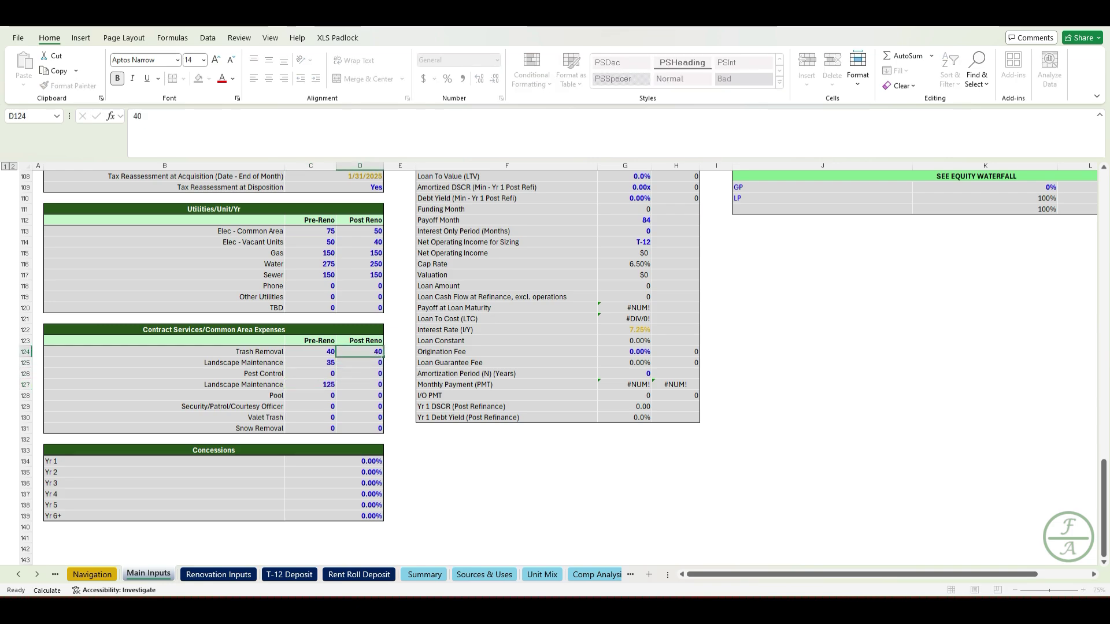
{"action": "key", "text": "Return"}
{"action": "type", "text": "35"}
{"action": "key", "text": "Return"}
{"action": "key", "text": "Return"}
{"action": "type", "text": "125"}
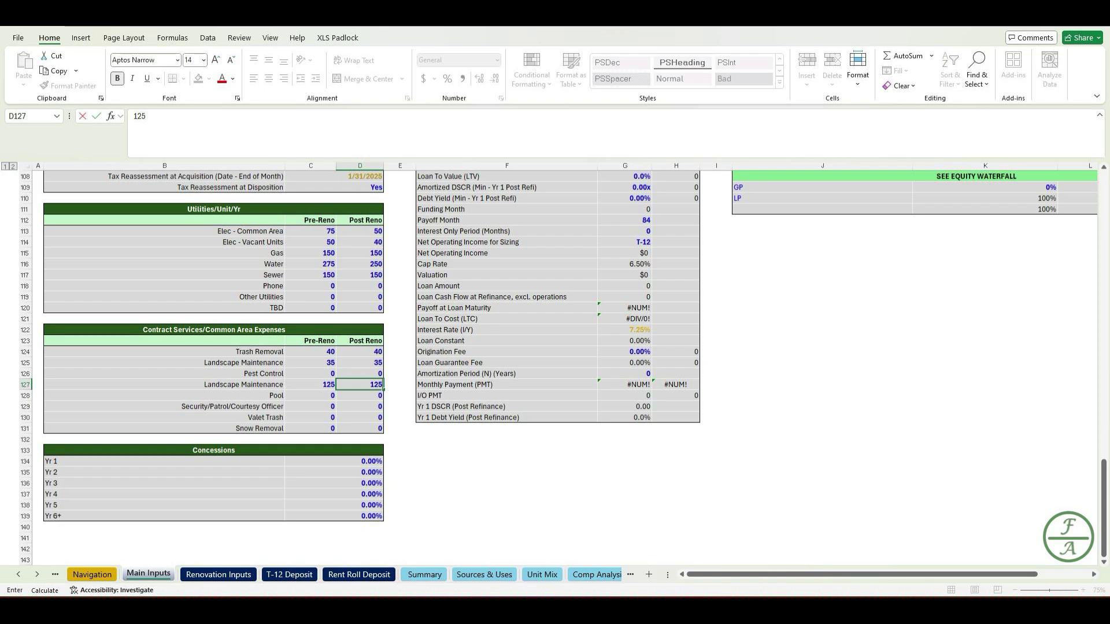
In the Concessions table, set Yr 1 to 10%, Yr 2 to 7% and Yr 3 to 5%
{"action": "key", "text": "Return"}
{"action": "key", "text": "Return"}
{"action": "key", "text": "Return"}
{"action": "key", "text": "Return"}
{"action": "key", "text": "Return"}
{"action": "key", "text": "Return"}
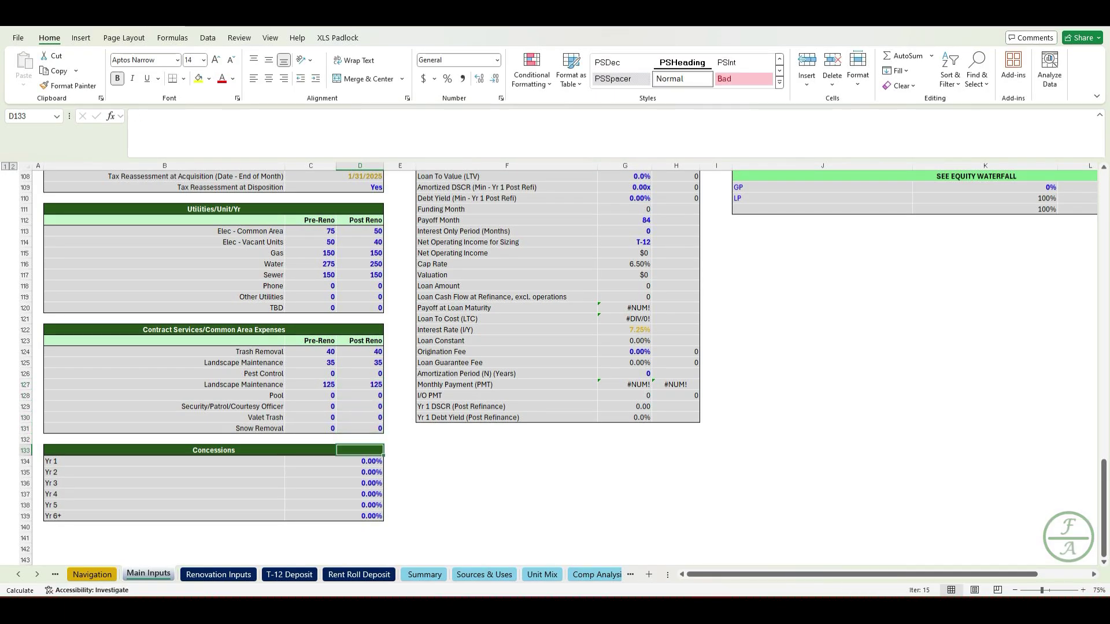
{"action": "key", "text": "Return"}
{"action": "type", "text": "10%"}
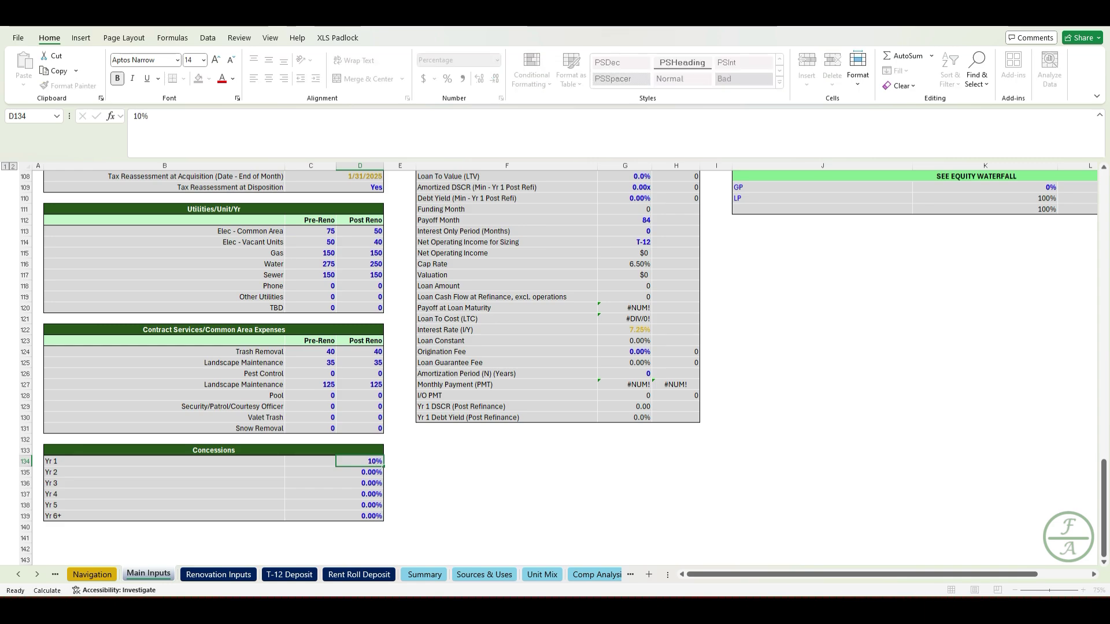
{"action": "key", "text": "Return"}
{"action": "type", "text": "7%"}
{"action": "key", "text": "Return"}
{"action": "type", "text": "5%"}
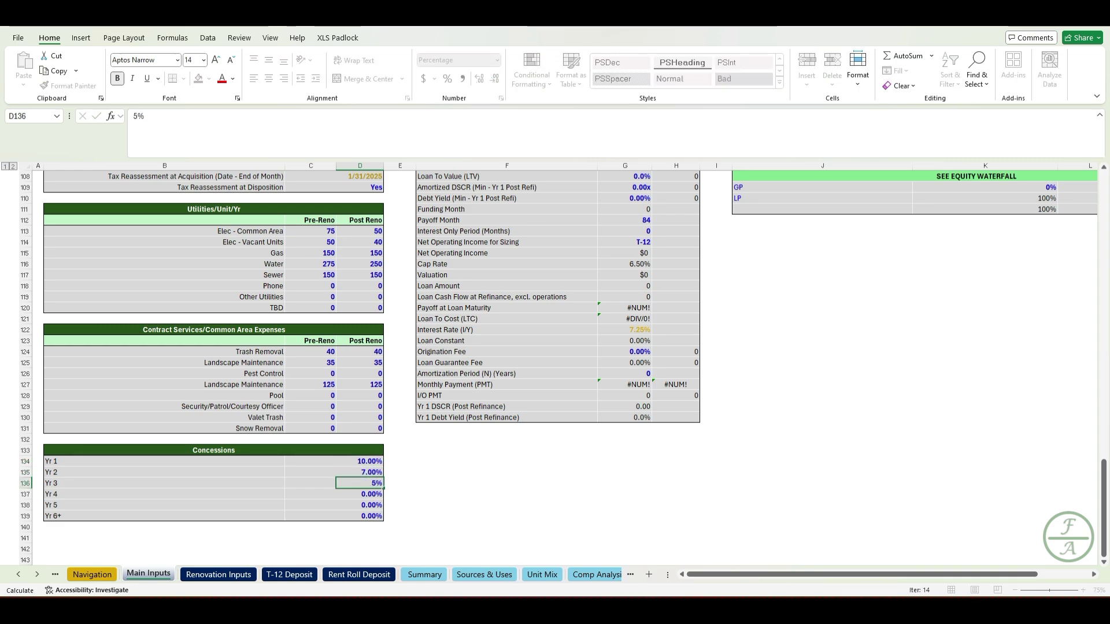
{"action": "key", "text": "Return"}
Set the concessions for Yr 4, Yr 5 and Yr 6+ to 3% each
{"action": "type", "text": "3%"}
{"action": "key", "text": "Return"}
{"action": "type", "text": "0%"}
{"action": "key", "text": "Return"}
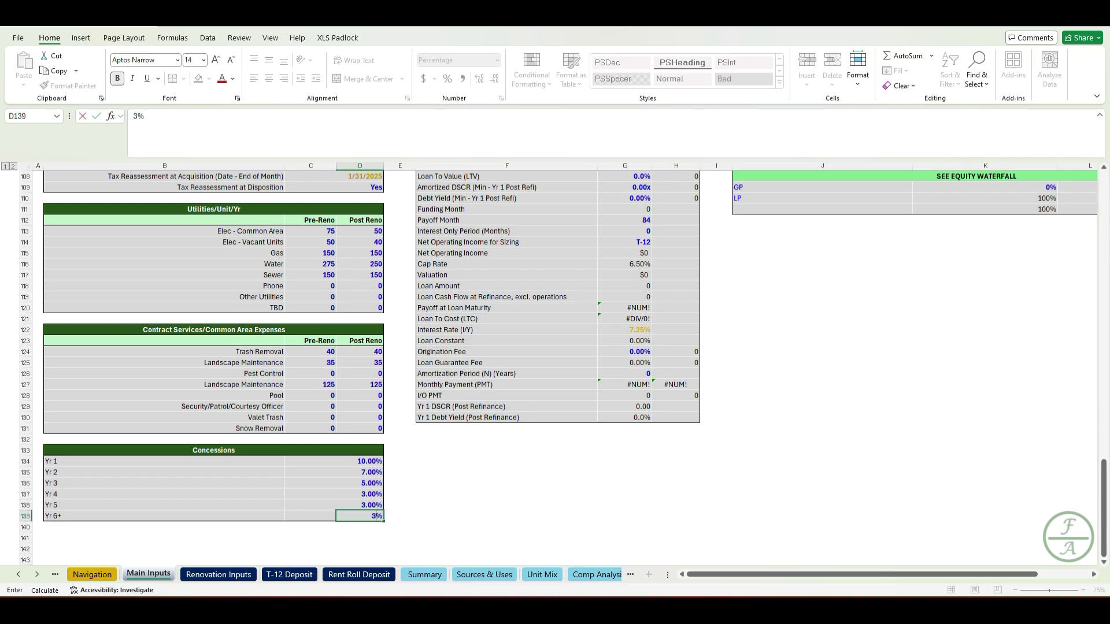
{"action": "type", "text": "3%"}
{"action": "key", "text": "Return"}
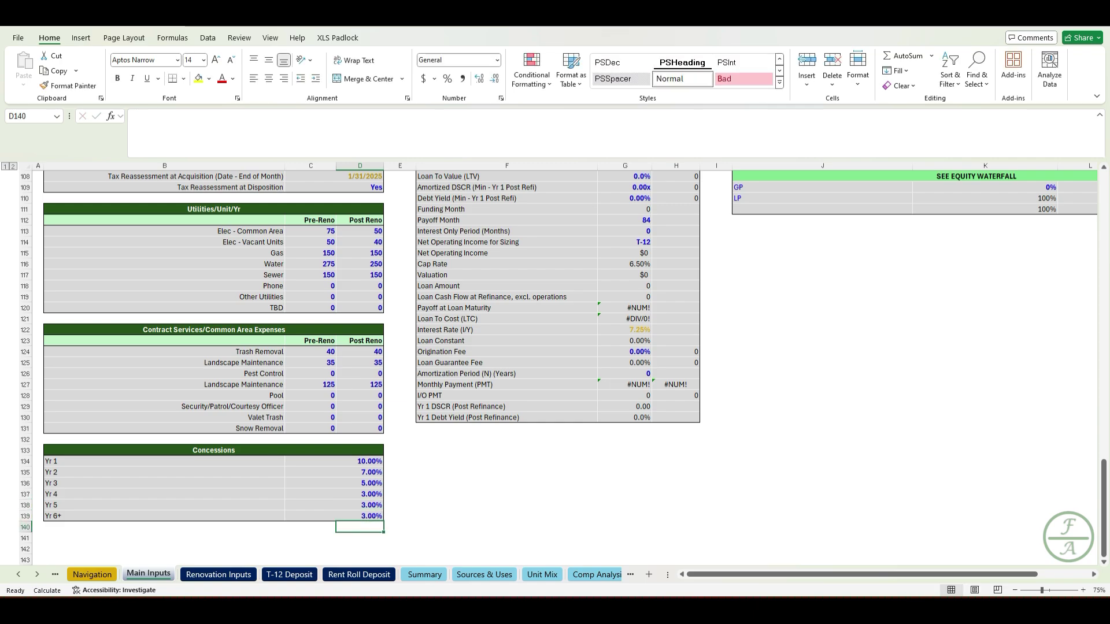
In the Rent Growth Assumptions, set Yr 1 to 3% and both Yr 2 and Yr 3 to 2.5%
{"action": "left_click", "coordinate": [401, 506]}
{"action": "scroll", "coordinate": [400, 506], "scroll_direction": "up", "scroll_amount": 20}
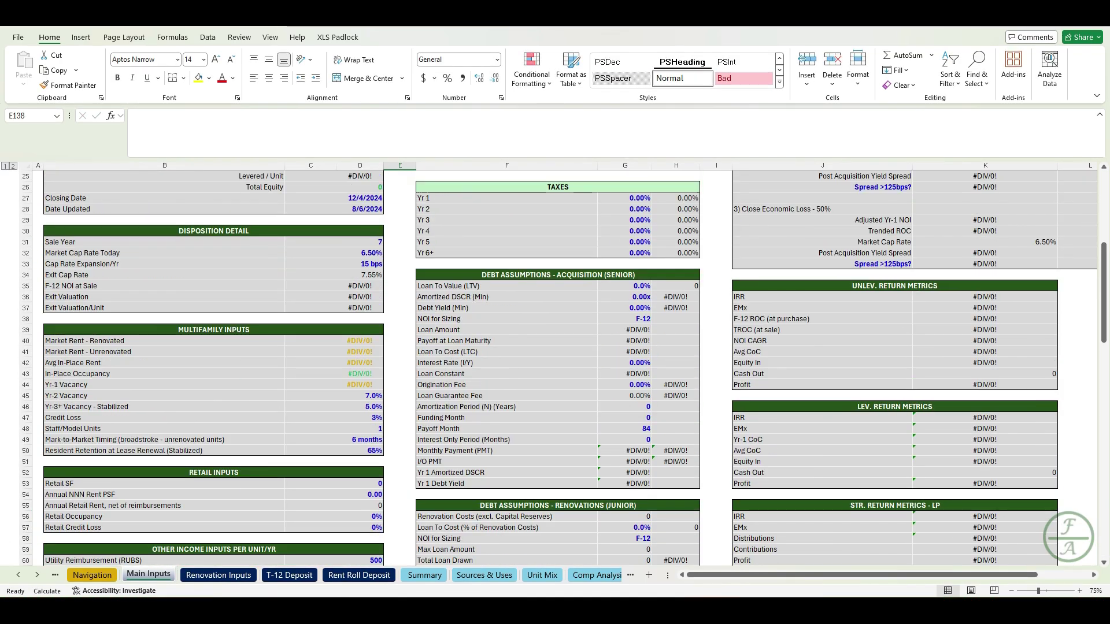
{"action": "scroll", "coordinate": [400, 505], "scroll_direction": "up", "scroll_amount": 8}
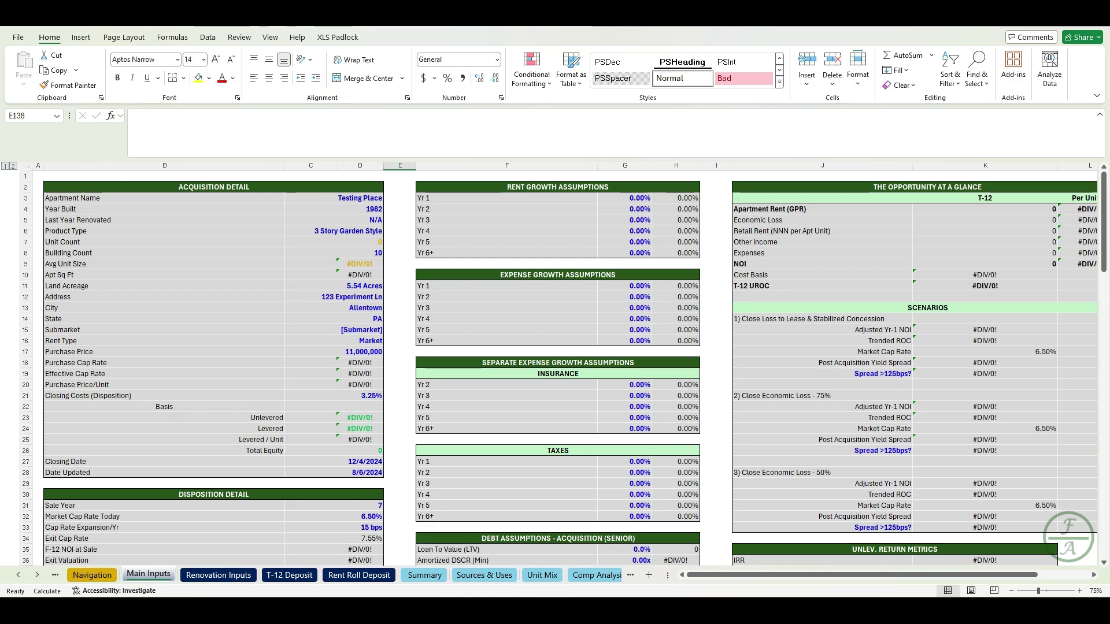
{"action": "left_click", "coordinate": [717, 208]}
{"action": "left_click_drag", "start_coordinate": [507, 187], "coordinate": [676, 516]}
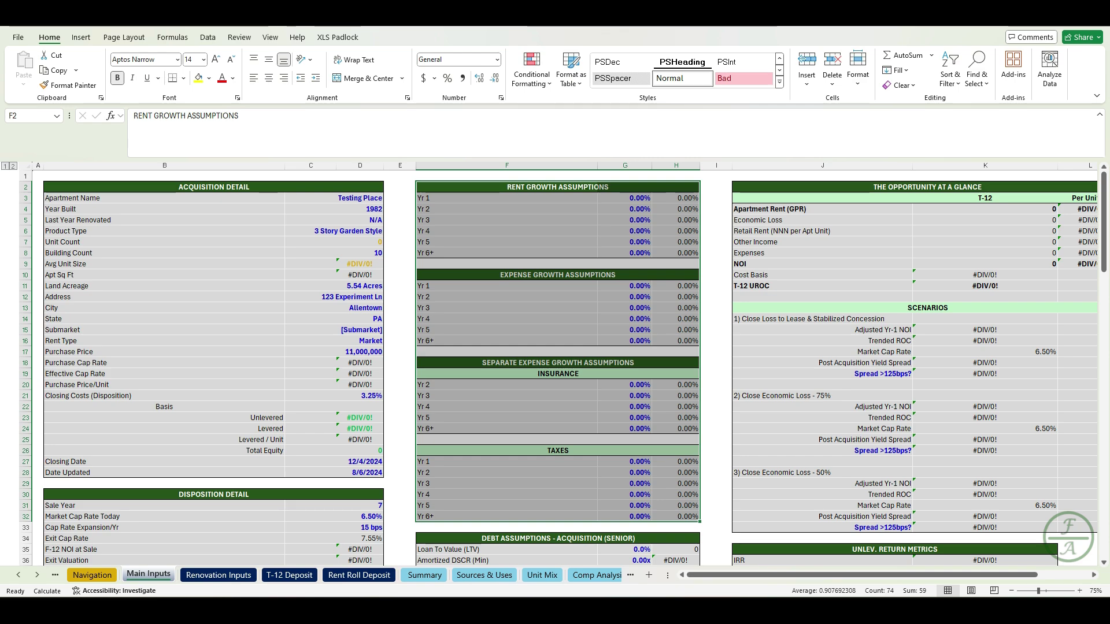
{"action": "left_click", "coordinate": [625, 197]}
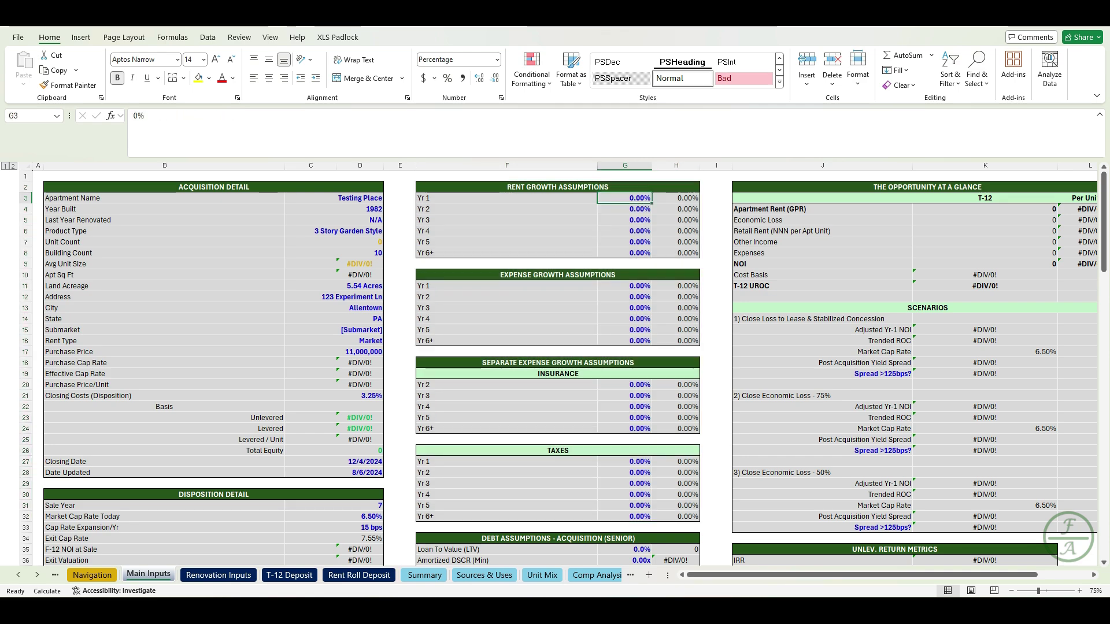
{"action": "type", "text": "3"}
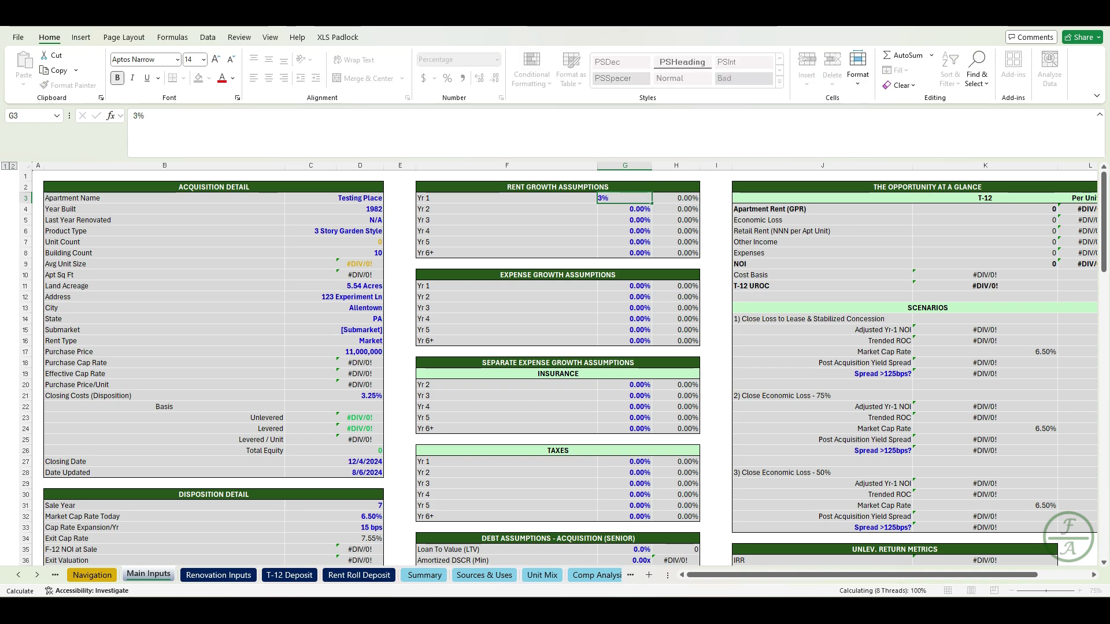
{"action": "key", "text": "Return"}
{"action": "type", "text": "2.5"}
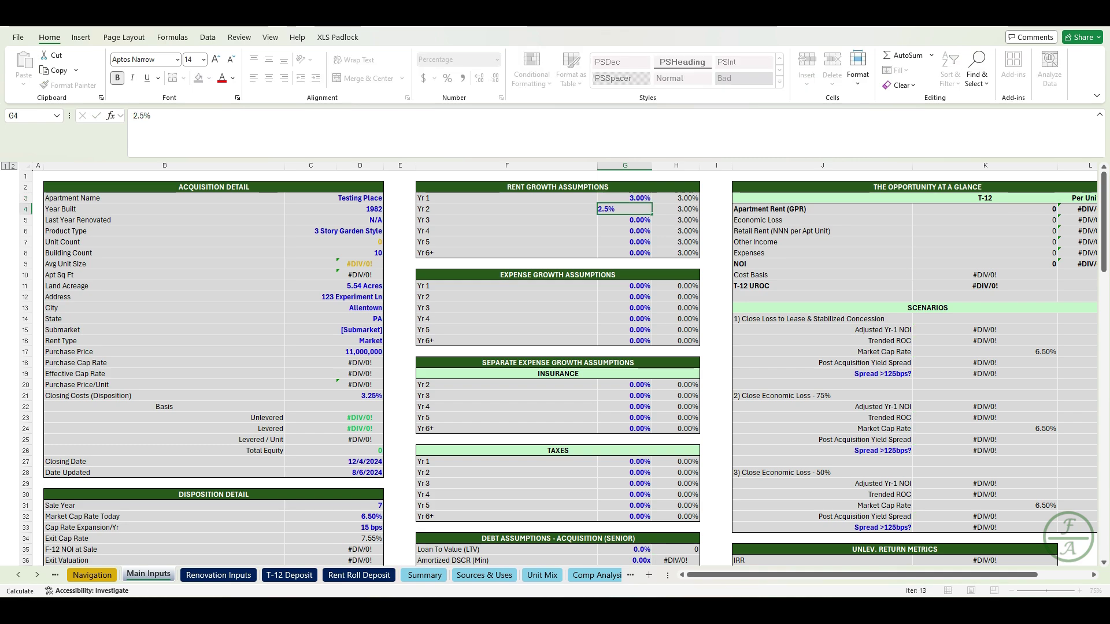
{"action": "key", "text": "Return"}
{"action": "type", "text": "2.5"}
{"action": "key", "text": "Return"}
Set rent growth to 2.25% for Yr 4 and 2% for both Yr 5 and Yr 6+
{"action": "type", "text": "2.25"}
{"action": "key", "text": "Return"}
{"action": "type", "text": "2"}
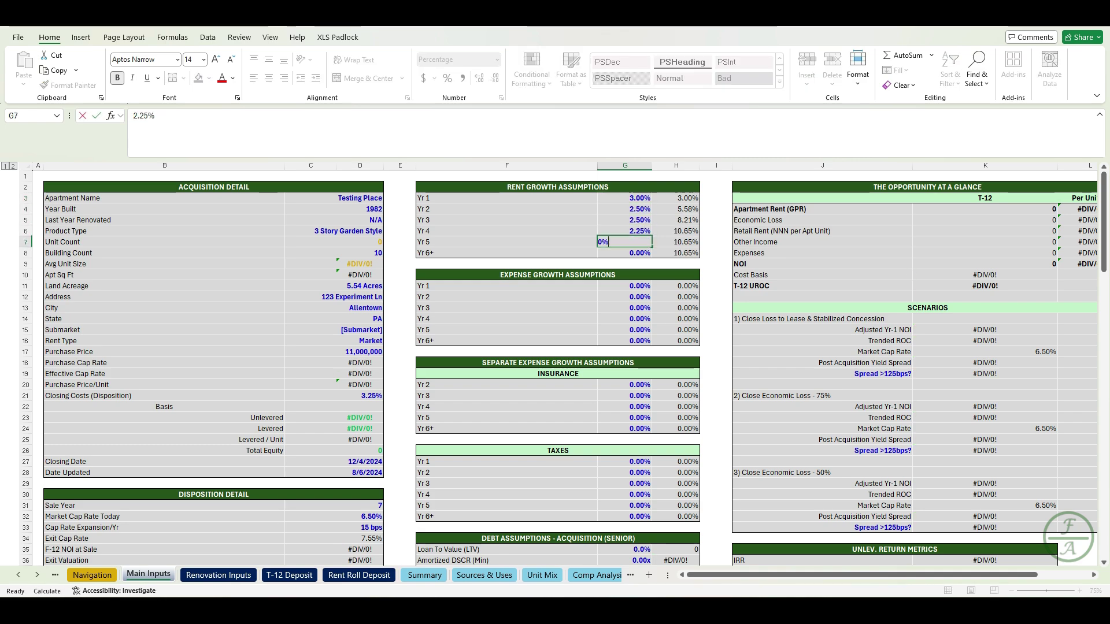
{"action": "key", "text": "Return"}
{"action": "type", "text": "2"}
{"action": "key", "text": "Return"}
Set the Expense Growth Assumptions to 2% for every year from Yr 1 through Yr 6+
{"action": "key", "text": "Return"}
{"action": "key", "text": "Return"}
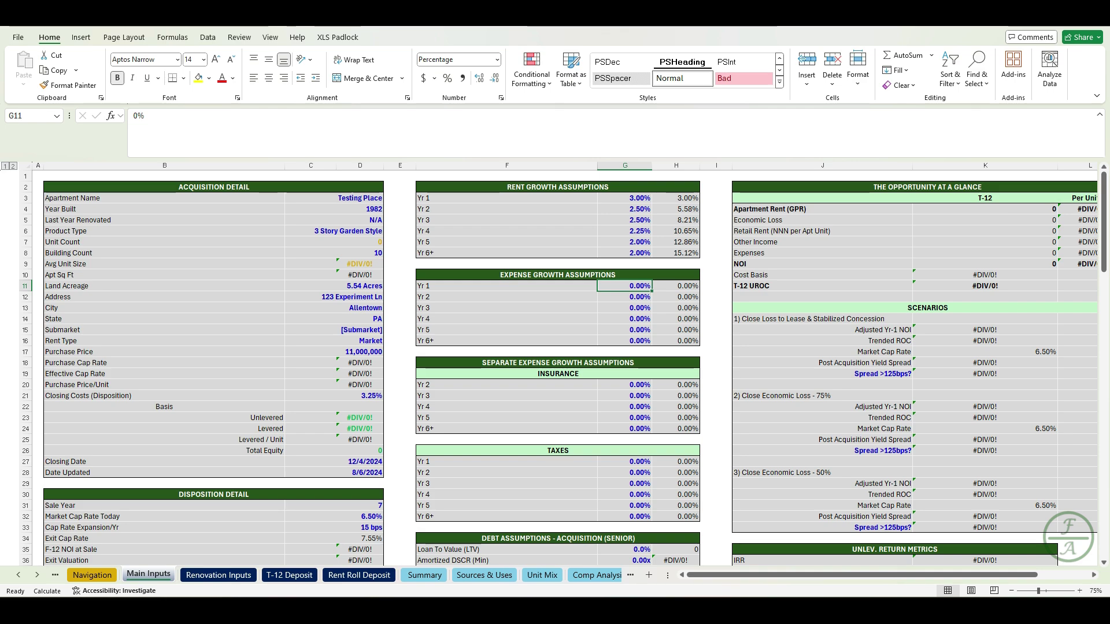
{"action": "key", "text": "shift+Down"}
{"action": "key", "text": "shift+Down"}
{"action": "key", "text": "shift+Down"}
{"action": "key", "text": "shift+Down"}
{"action": "key", "text": "shift+Down"}
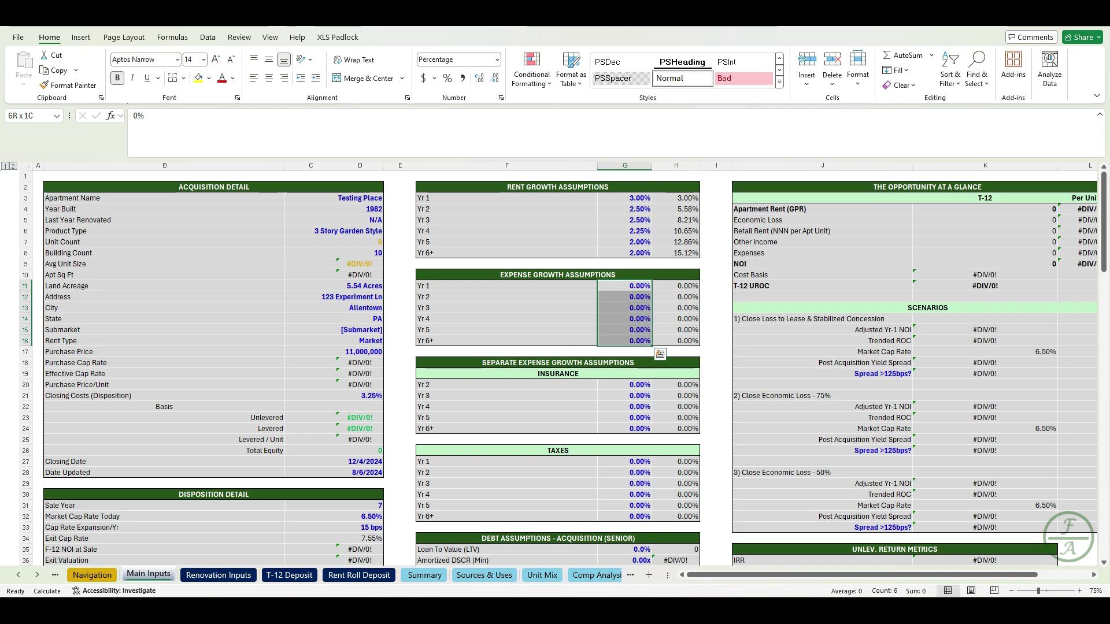
{"action": "type", "text": "2"}
{"action": "key", "text": "Return"}
{"action": "type", "text": "2 2 2 2 2"}
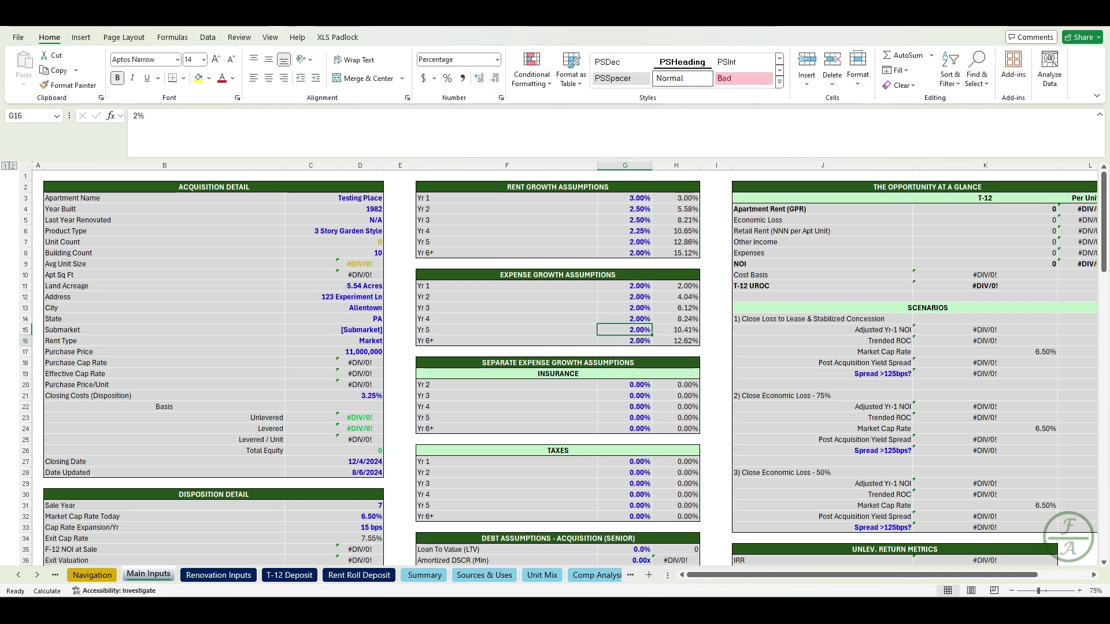
Fill the separate Insurance growth rates for Yr 2 through Yr 6+ with 3%
{"action": "key", "text": "Down"}
{"action": "key", "text": "Down"}
{"action": "key", "text": "Down"}
{"action": "key", "text": "Down"}
{"action": "key", "text": "shift+Down"}
{"action": "key", "text": "shift+Down"}
{"action": "key", "text": "shift+Down"}
{"action": "key", "text": "shift+Down"}
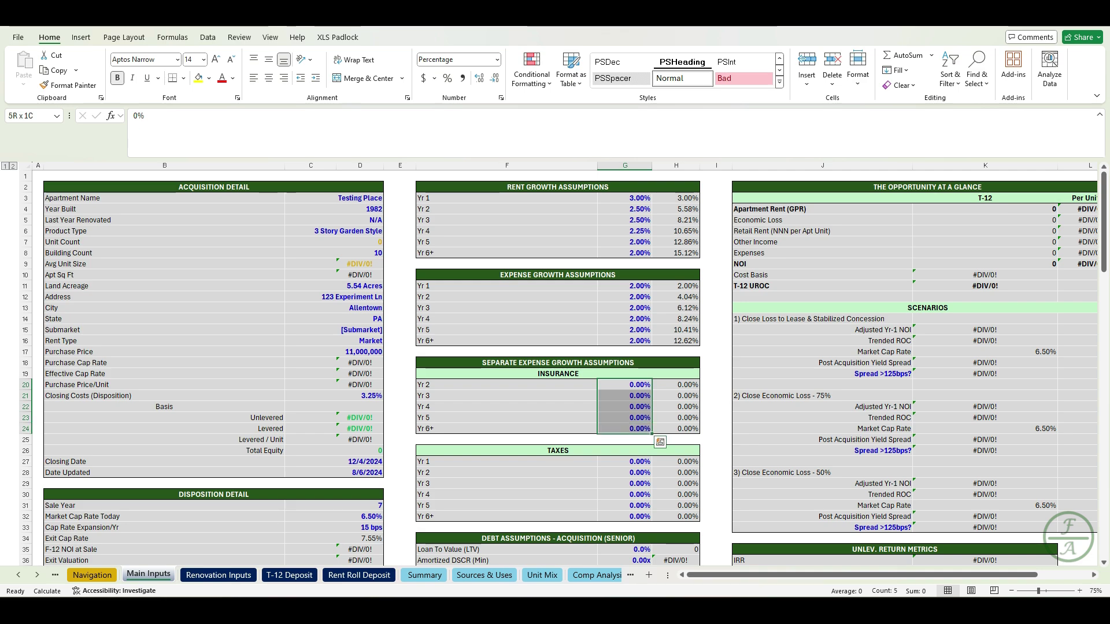
{"action": "type", "text": "3"}
{"action": "key", "text": "ctrl+Return"}
Fill the separate Taxes growth rates for Yr 1 through Yr 6+ with 3%
{"action": "key", "text": "Down"}
{"action": "key", "text": "Down"}
{"action": "key", "text": "Down"}
{"action": "key", "text": "Down"}
{"action": "key", "text": "Down"}
{"action": "key", "text": "Down"}
{"action": "key", "text": "Down"}
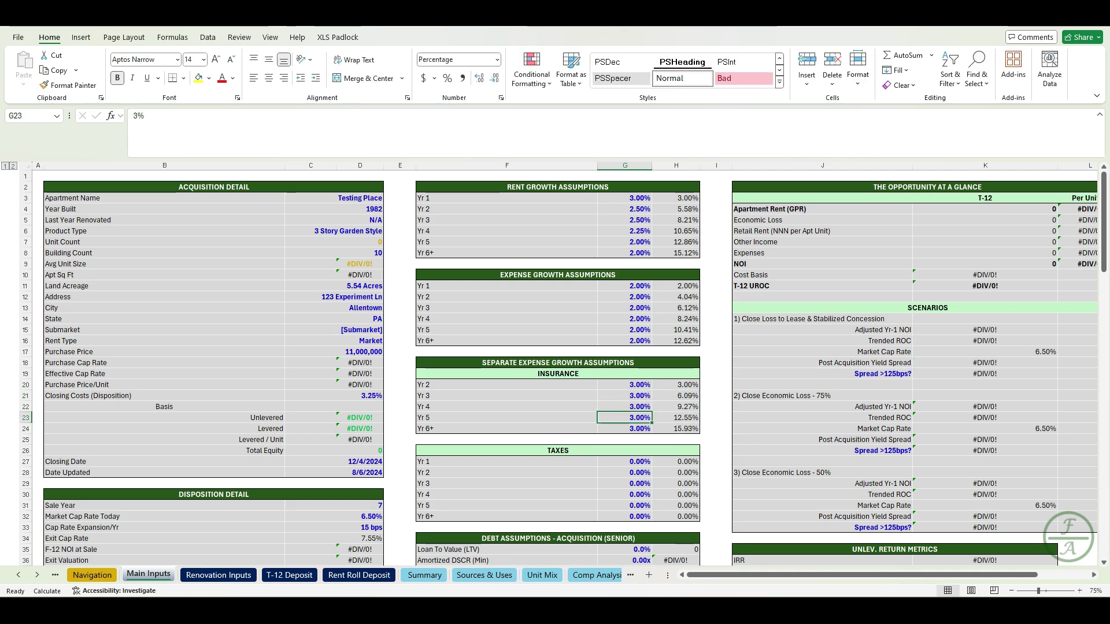
{"action": "key", "text": "shift+Down"}
{"action": "key", "text": "shift+Down"}
{"action": "key", "text": "shift+Down"}
{"action": "key", "text": "shift+Down"}
{"action": "key", "text": "shift+Down"}
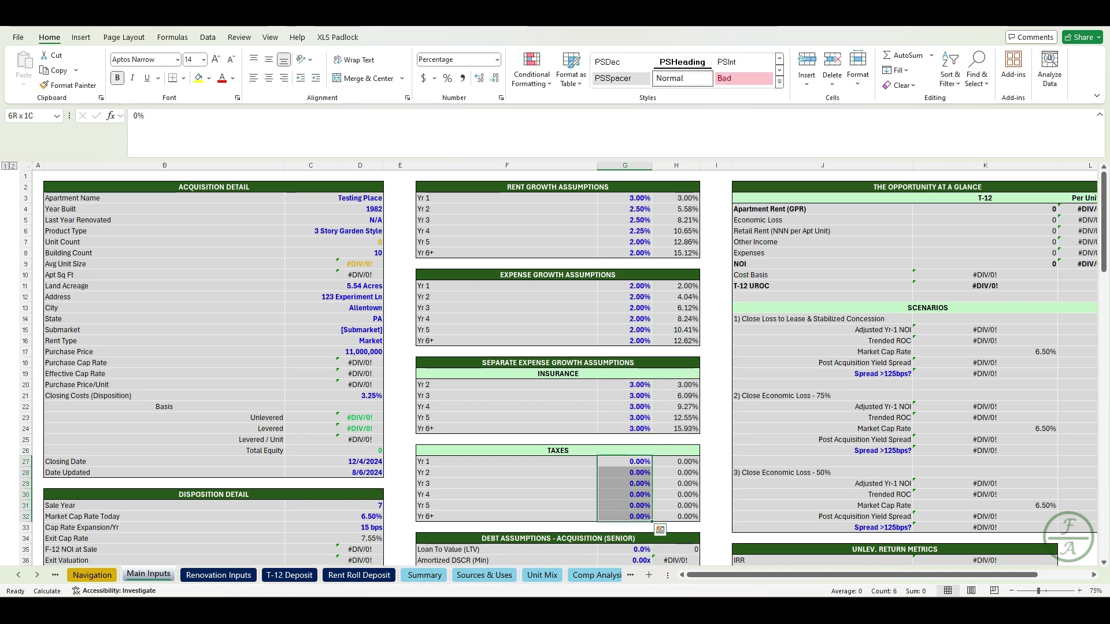
{"action": "type", "text": "3"}
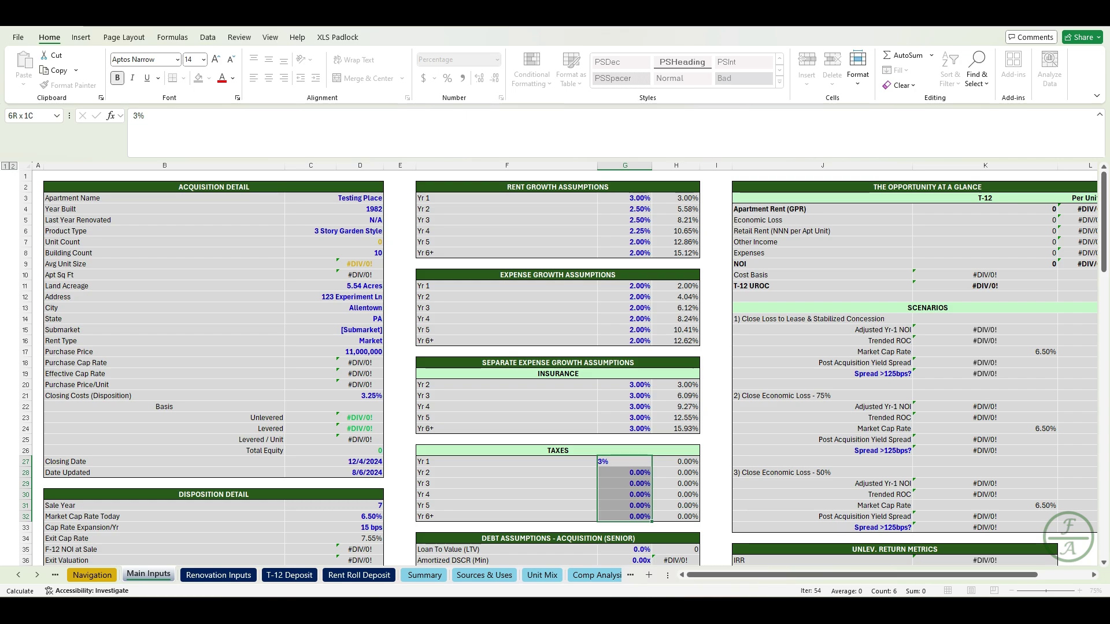
{"action": "key", "text": "ctrl+Return"}
{"action": "key", "text": "Right"}
{"action": "key", "text": "Right"}
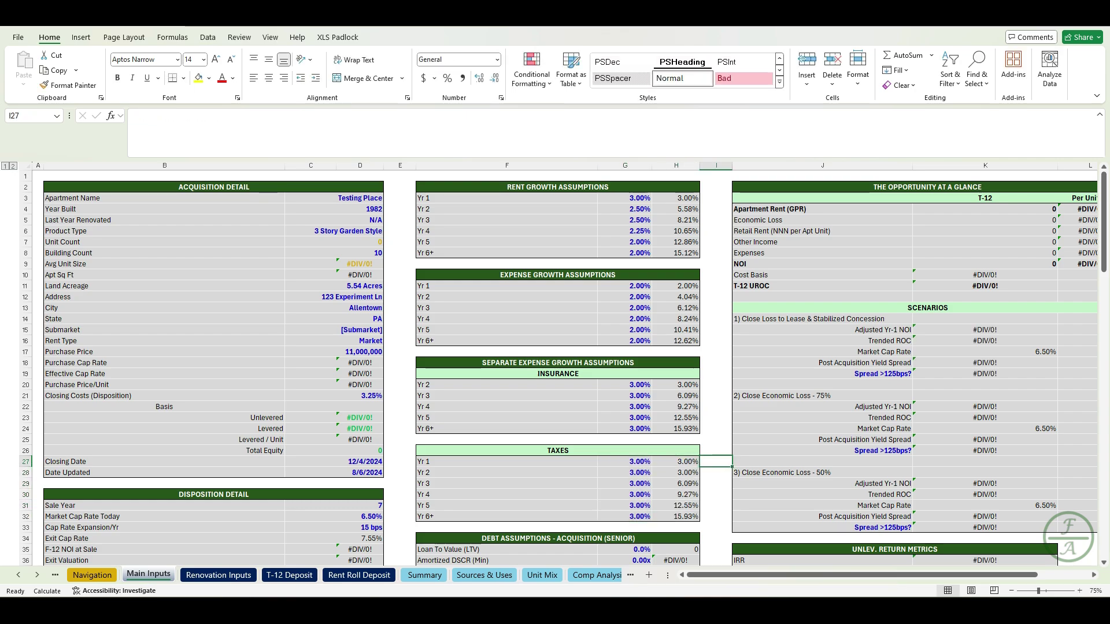
Examine the Debt Assumptions - Acquisition (Senior) block from its heading through Yr 1 Debt Yield
{"action": "scroll", "coordinate": [555, 370], "scroll_direction": "down", "scroll_amount": 10}
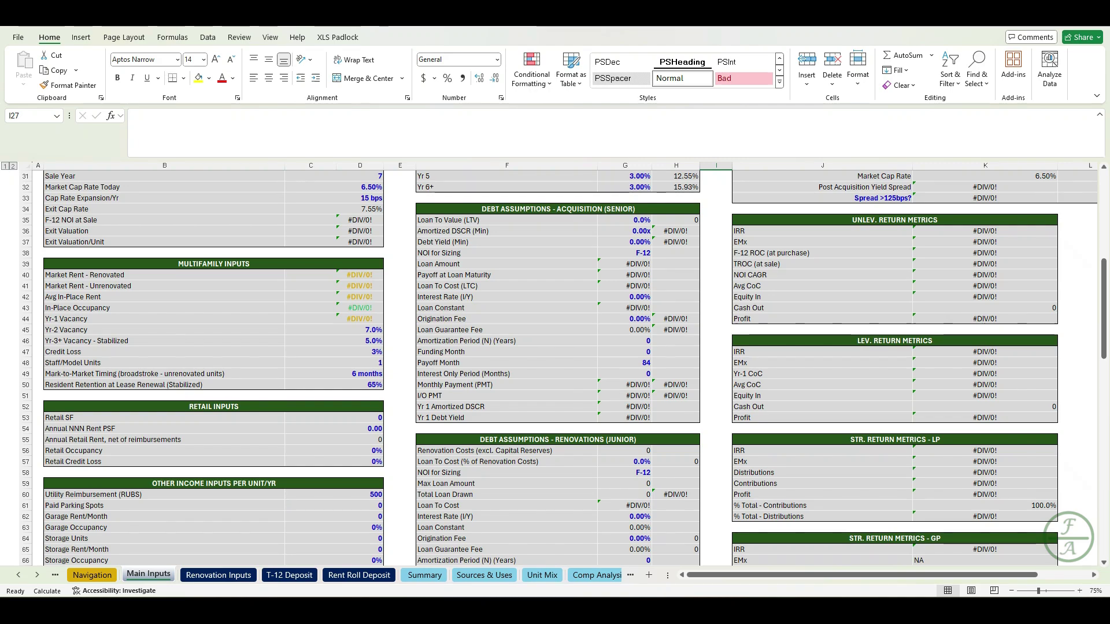
{"action": "left_click", "coordinate": [554, 208]}
{"action": "key", "text": "shift+Down"}
{"action": "key", "text": "shift+Down"}
{"action": "key", "text": "shift+Down"}
{"action": "key", "text": "shift+Down"}
{"action": "key", "text": "shift+Down"}
{"action": "key", "text": "shift+Down"}
{"action": "key", "text": "shift+Down"}
{"action": "key", "text": "shift+Down"}
{"action": "key", "text": "shift+Down"}
{"action": "key", "text": "shift+Down"}
{"action": "key", "text": "shift+Down"}
{"action": "key", "text": "shift+Down"}
{"action": "key", "text": "shift+Down"}
{"action": "key", "text": "shift+Down"}
{"action": "key", "text": "shift+Down"}
{"action": "key", "text": "shift+Down"}
{"action": "key", "text": "shift+Down"}
{"action": "key", "text": "shift+Down"}
{"action": "key", "text": "shift+Down"}
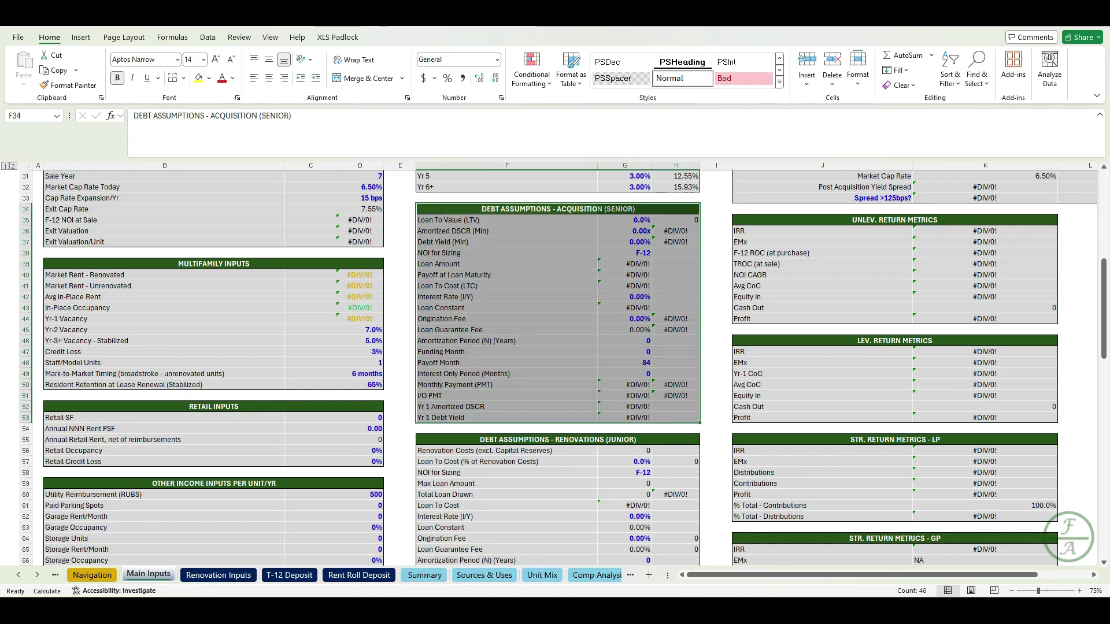
{"action": "key", "text": "Down"}
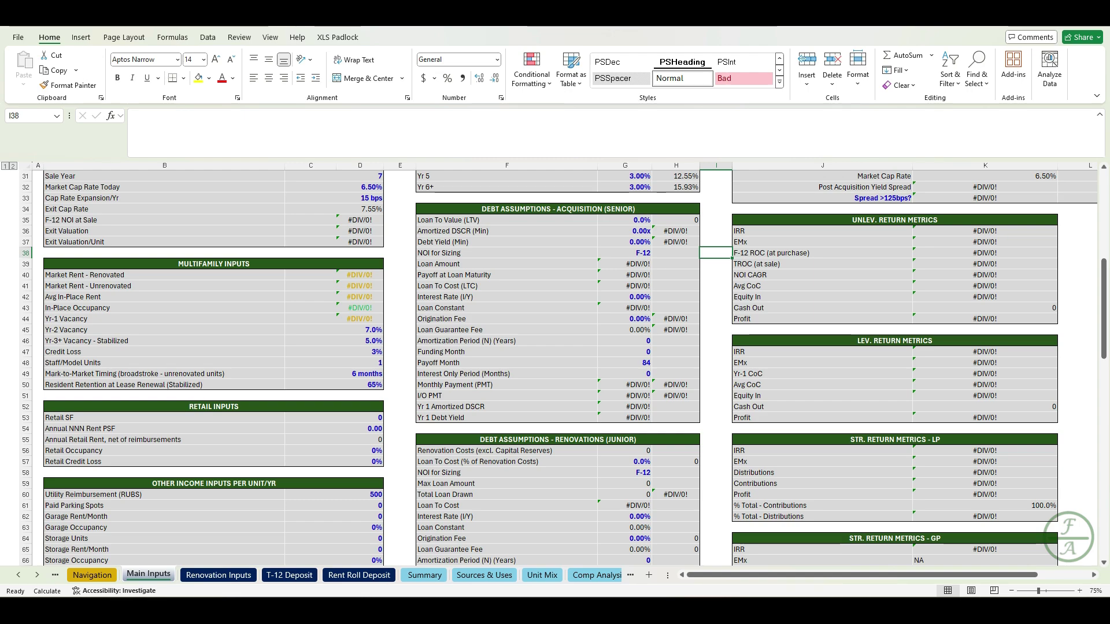
For the senior acquisition debt, set Loan To Value to 60%, minimum Amortized DSCR to 1.25 and minimum Debt Yield to 6%
{"action": "key", "text": "Right"}
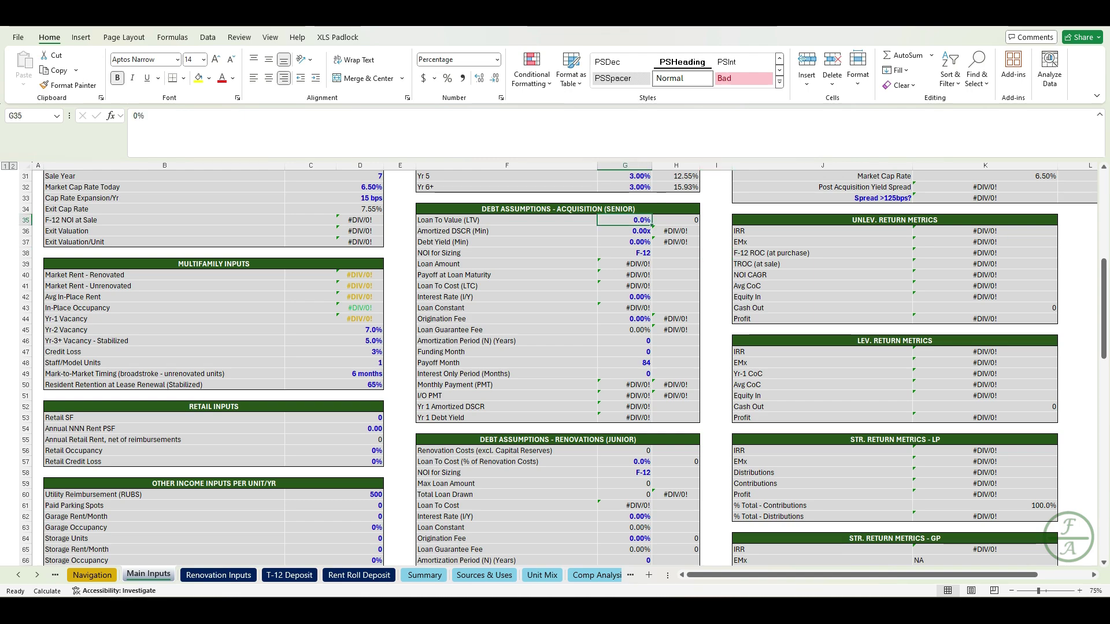
{"action": "type", "text": "60"}
{"action": "key", "text": "Return"}
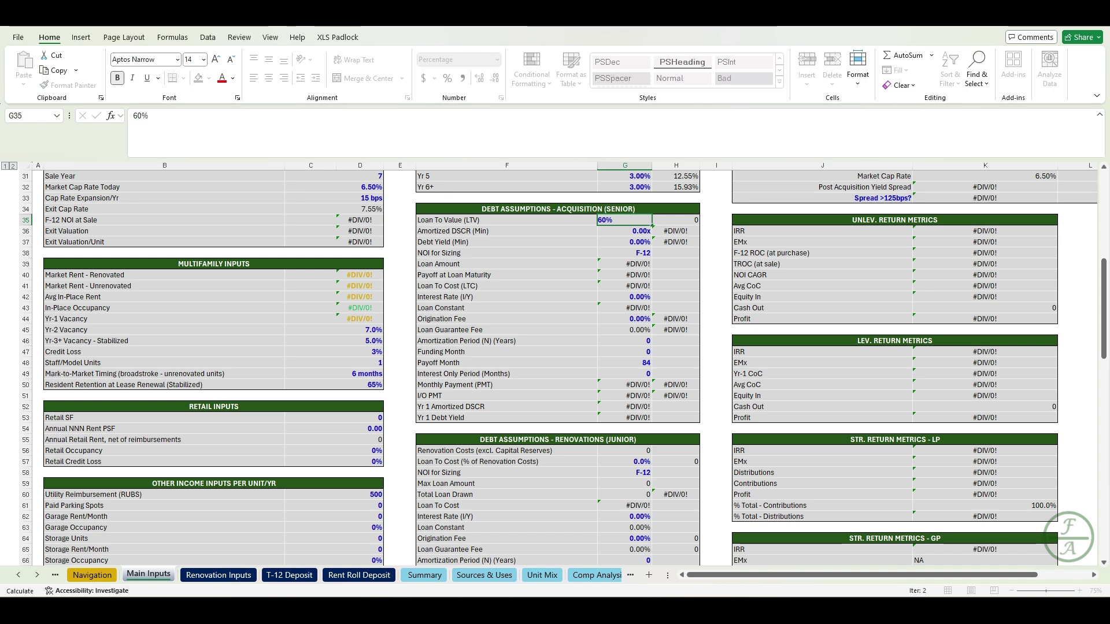
{"action": "type", "text": "1.25"}
{"action": "key", "text": "Return"}
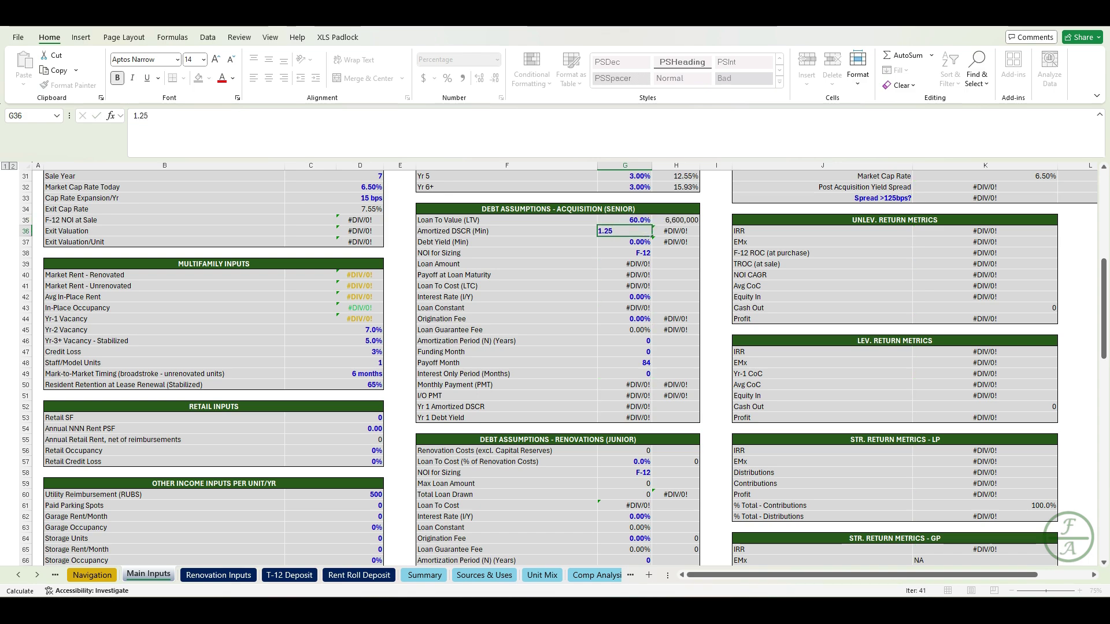
{"action": "type", "text": "6%"}
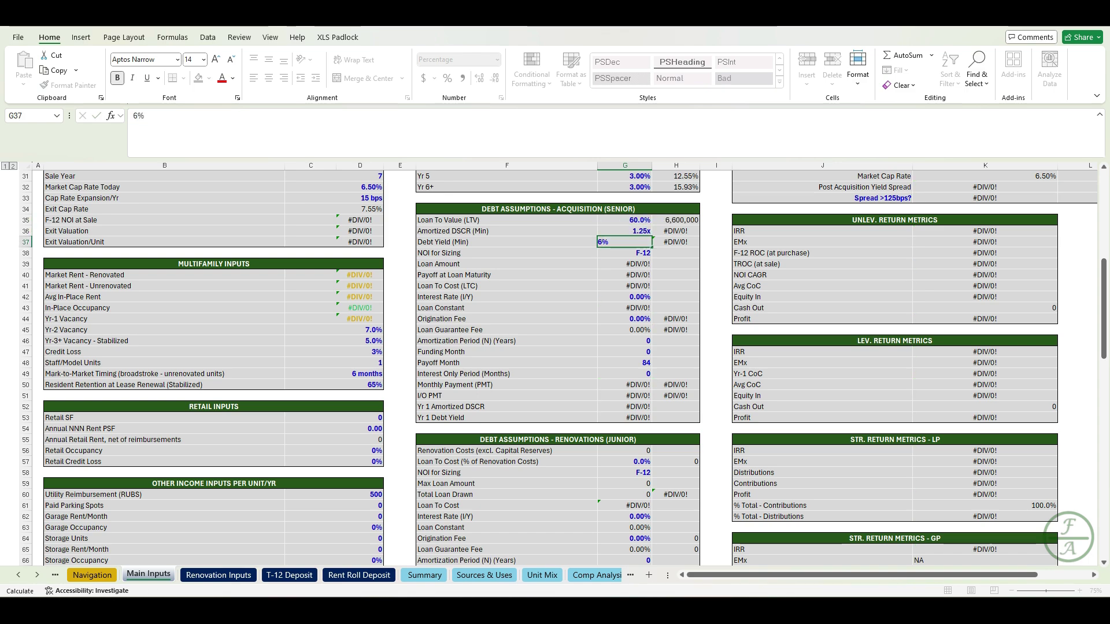
{"action": "key", "text": "Return"}
Set the senior acquisition loan's Interest Rate to 7.25% and its Origination Fee to 3%
{"action": "key", "text": "Return"}
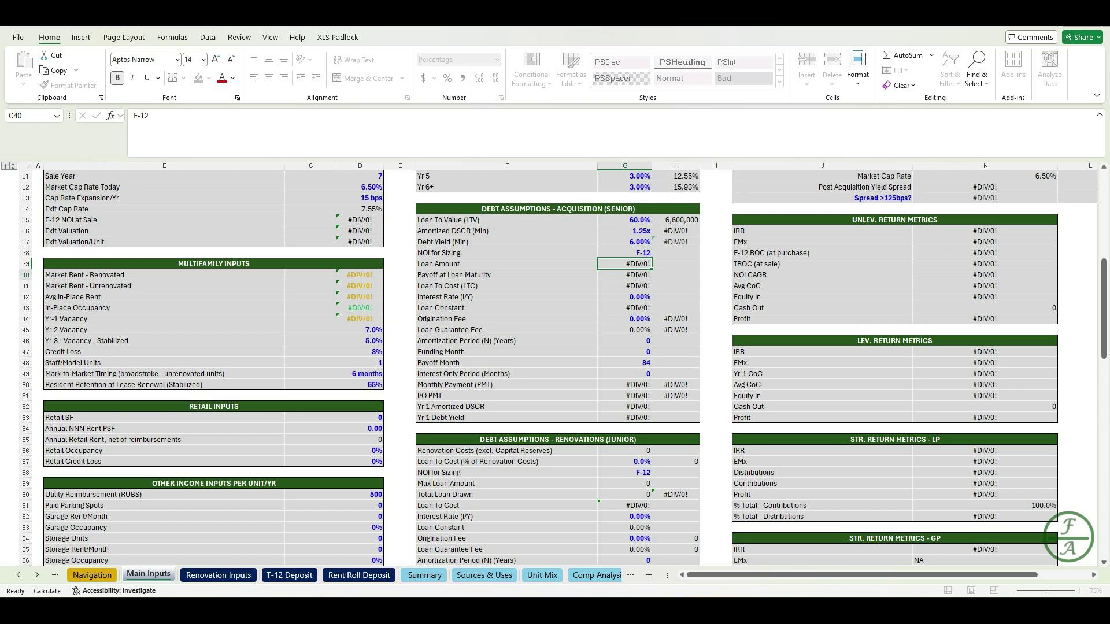
{"action": "key", "text": "Down"}
{"action": "key", "text": "Down"}
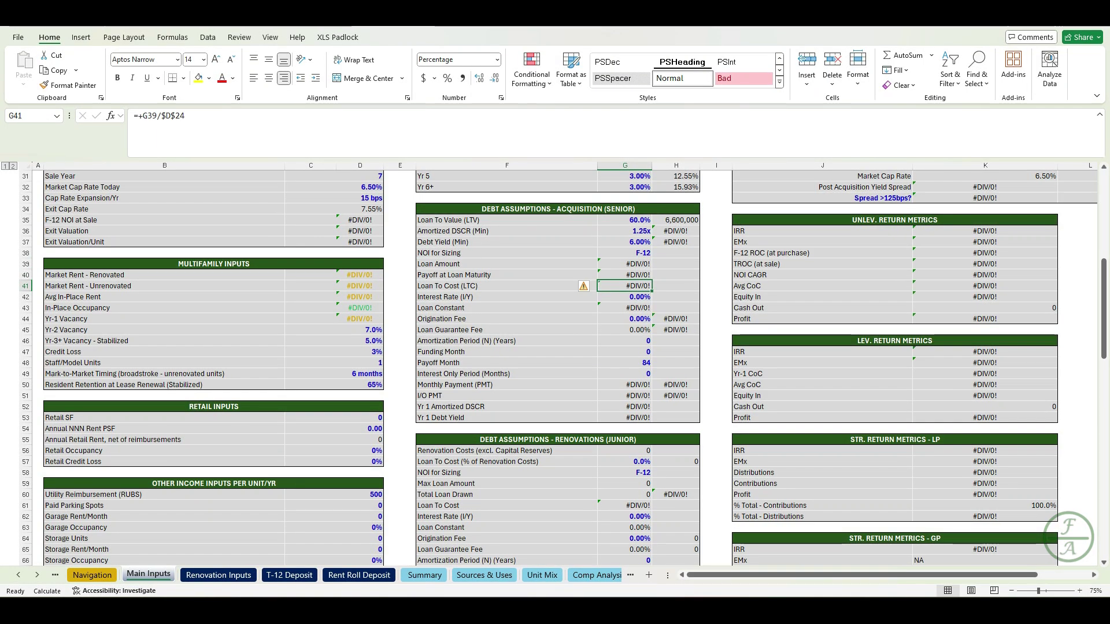
{"action": "type", "text": "7.25"}
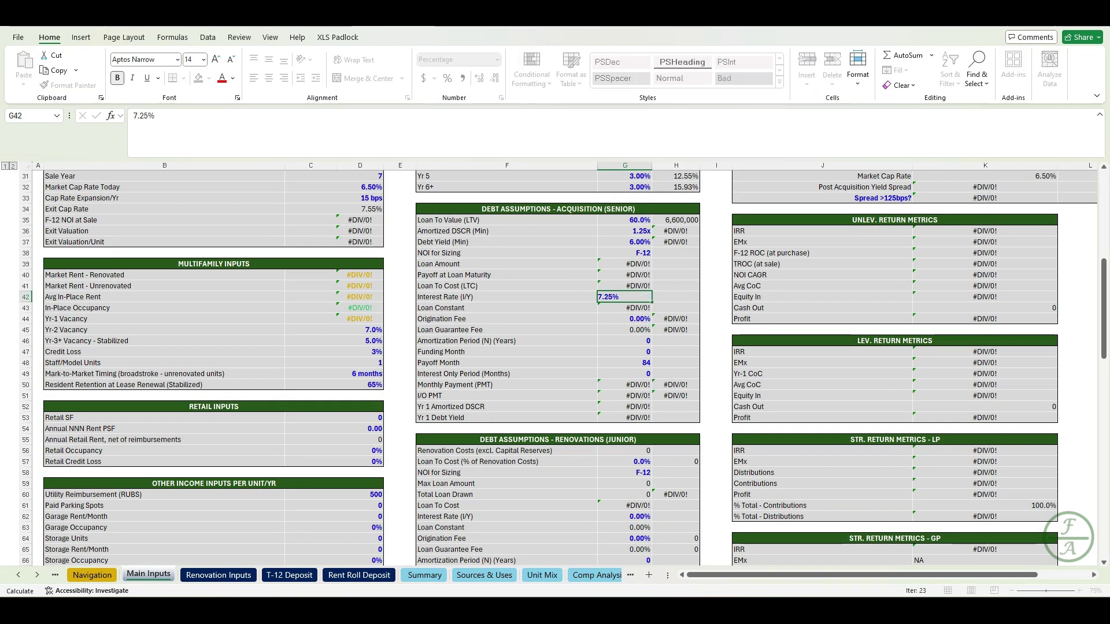
{"action": "key", "text": "Down"}
{"action": "key", "text": "Down"}
{"action": "type", "text": "3"}
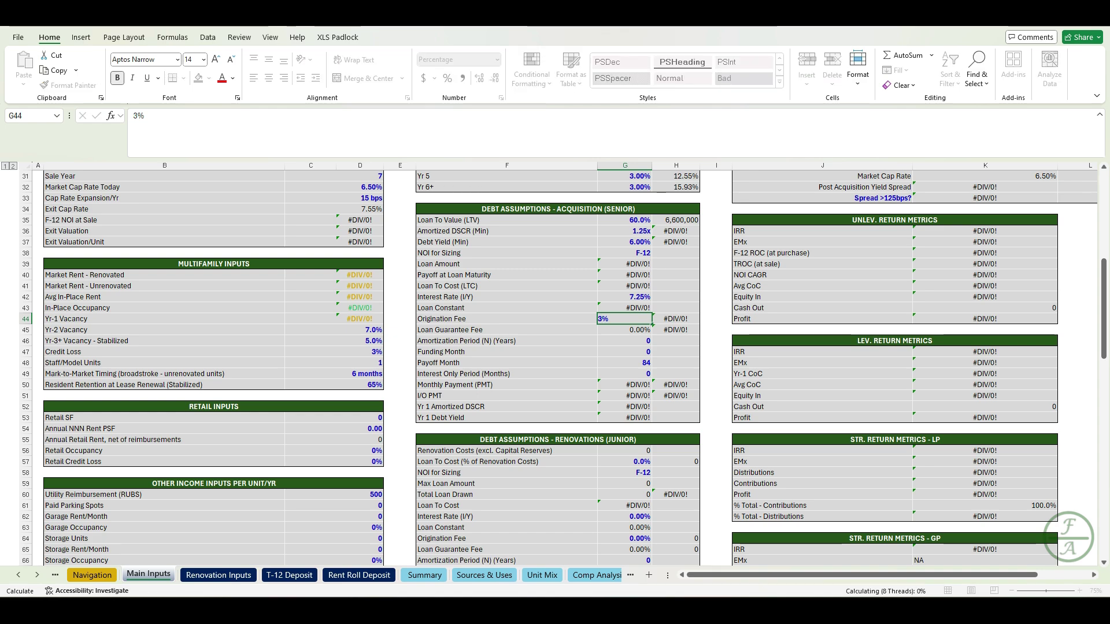
Set the senior acquisition loan's Amortization Period to 20 years and its Funding Month to 0
{"action": "key", "text": "Down"}
{"action": "key", "text": "Down"}
{"action": "type", "text": "2"}
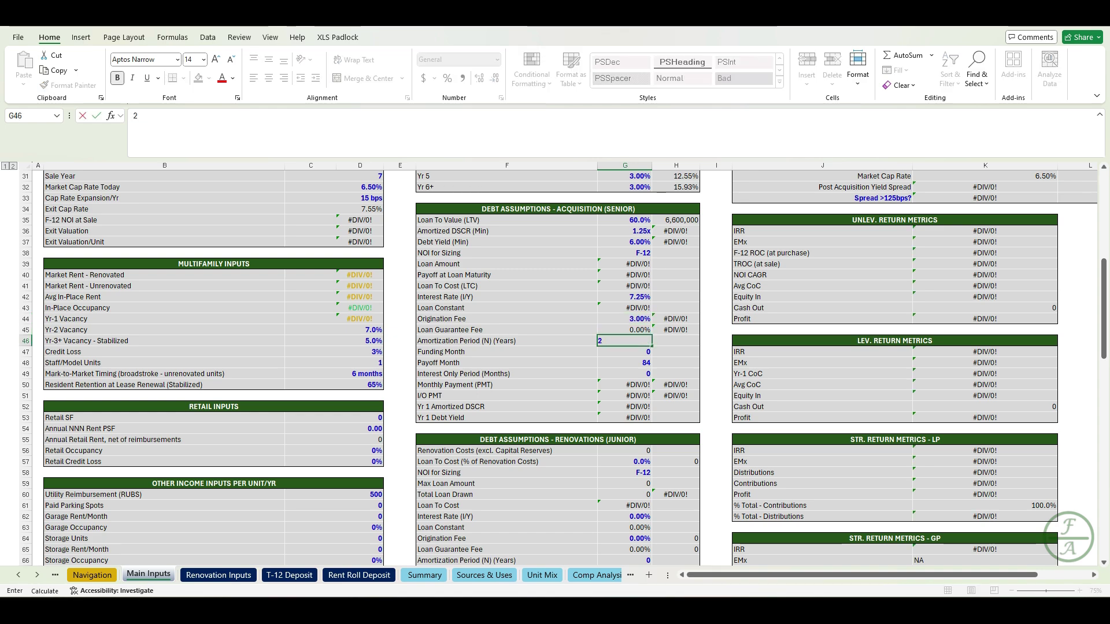
{"action": "key", "text": "Down"}
{"action": "key", "text": "Down"}
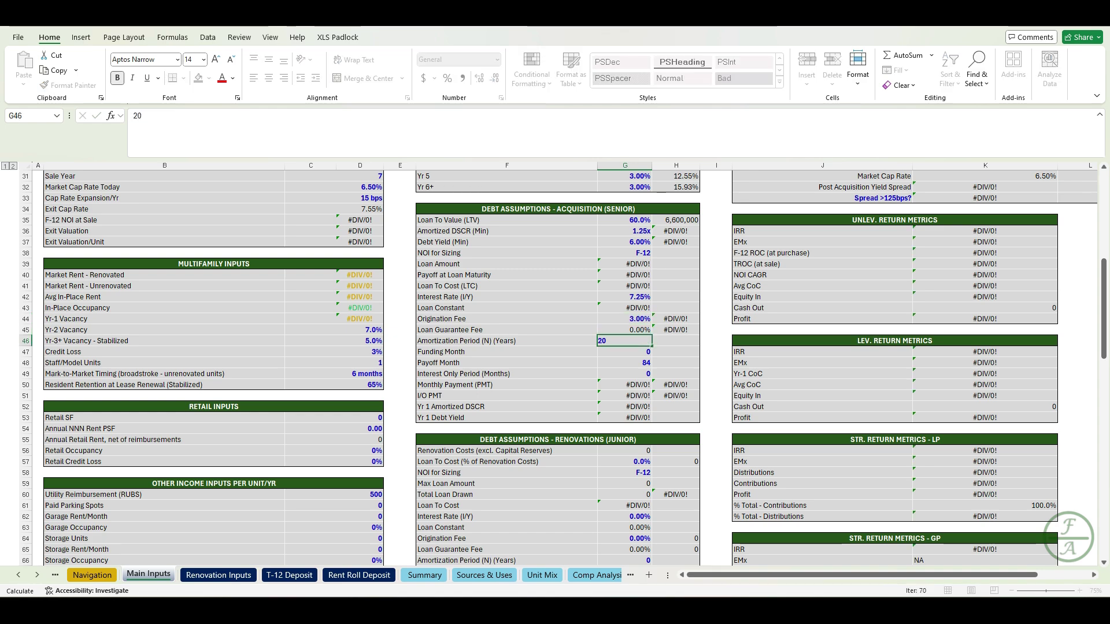
{"action": "key", "text": "Down"}
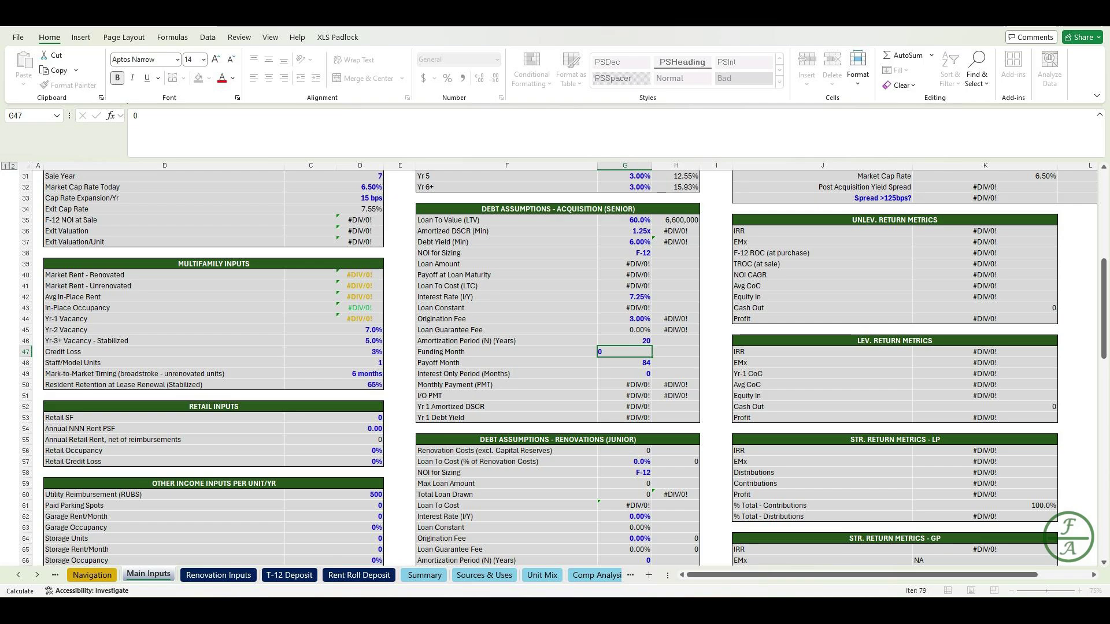
Set the senior acquisition loan's Payoff Month to the formula =+D31*12
{"action": "left_click", "coordinate": [624, 363]}
{"action": "type", "text": "=+D31*12"}
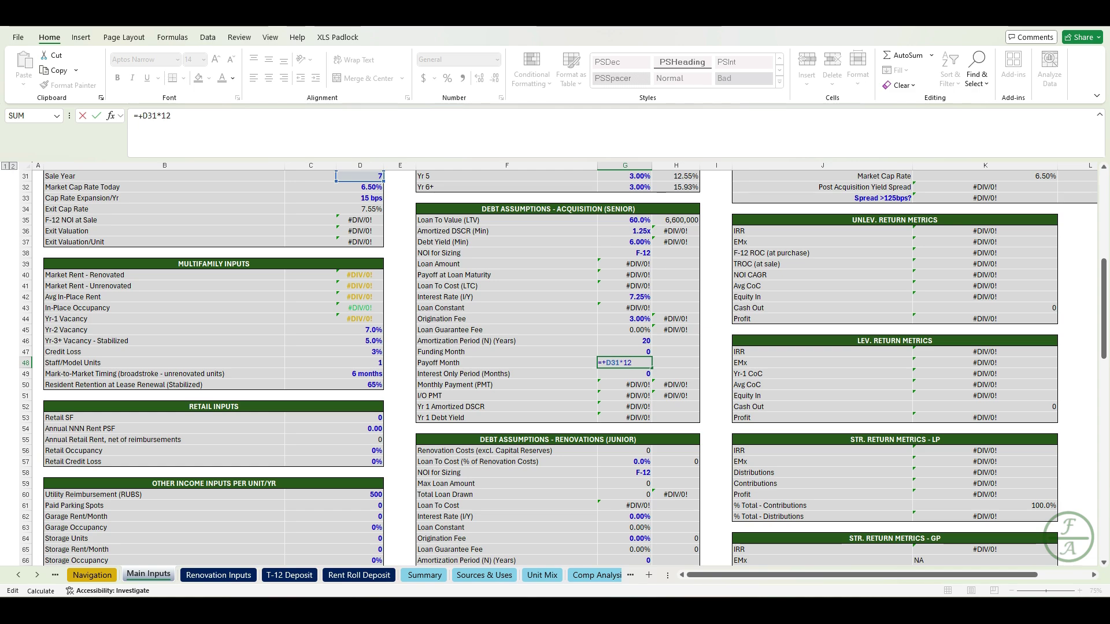
{"action": "scroll", "coordinate": [563, 368], "scroll_direction": "up", "scroll_amount": 1}
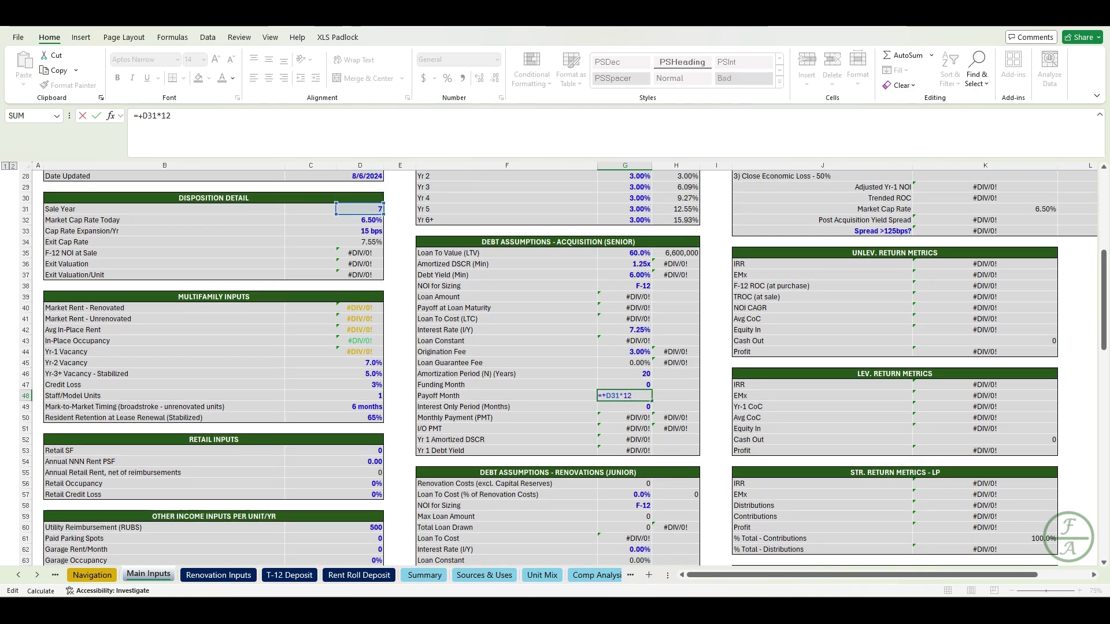
{"action": "key", "text": "ctrl+Return"}
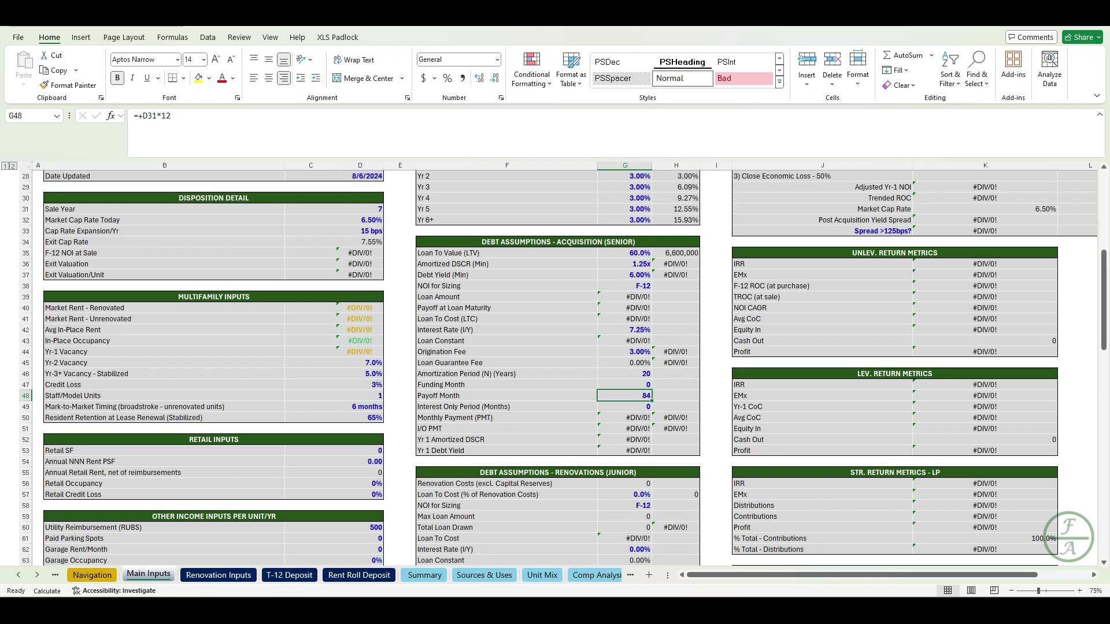
Set Refinance On? to Yes in the Debt Assumptions - Refinance 1 block
{"action": "left_click", "coordinate": [716, 396]}
{"action": "scroll", "coordinate": [555, 370], "scroll_direction": "down", "scroll_amount": 6}
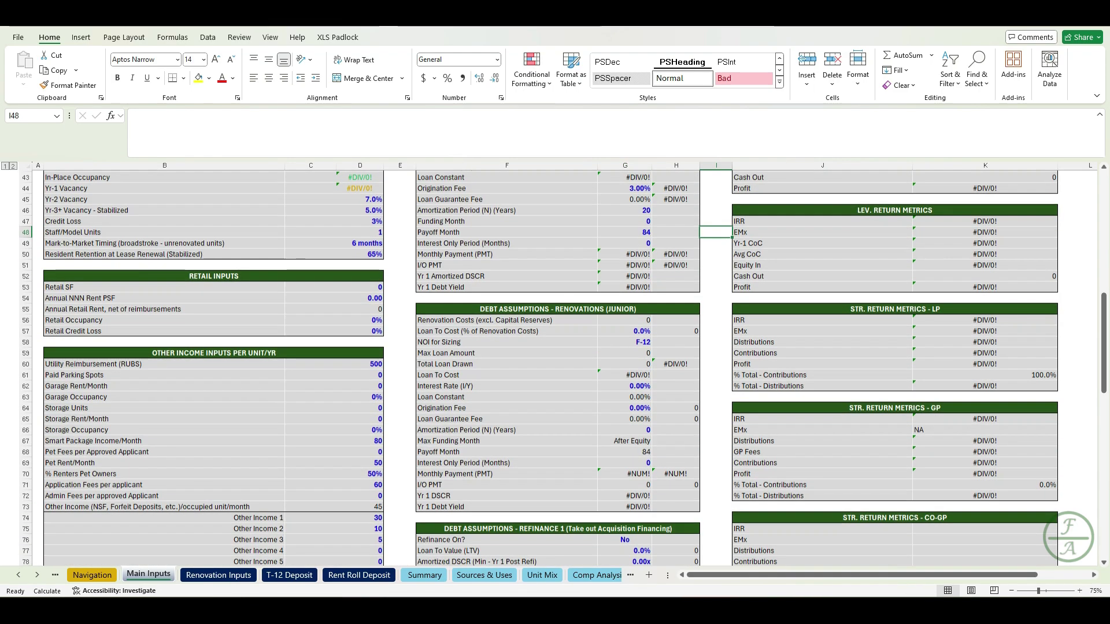
{"action": "scroll", "coordinate": [555, 370], "scroll_direction": "down", "scroll_amount": 1}
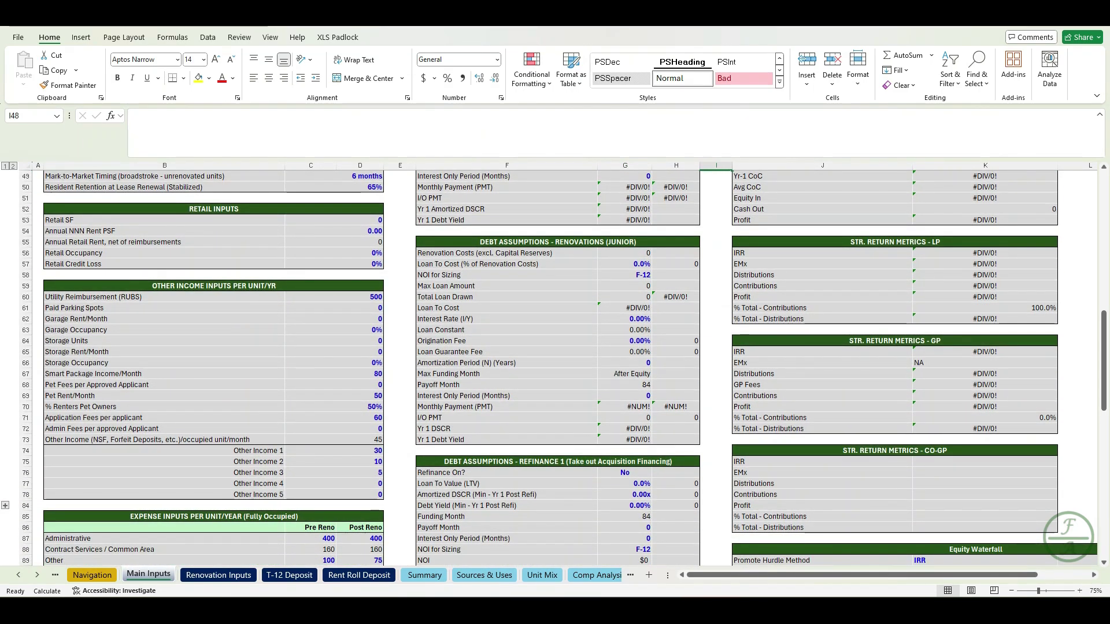
{"action": "scroll", "coordinate": [555, 370], "scroll_direction": "down", "scroll_amount": 6}
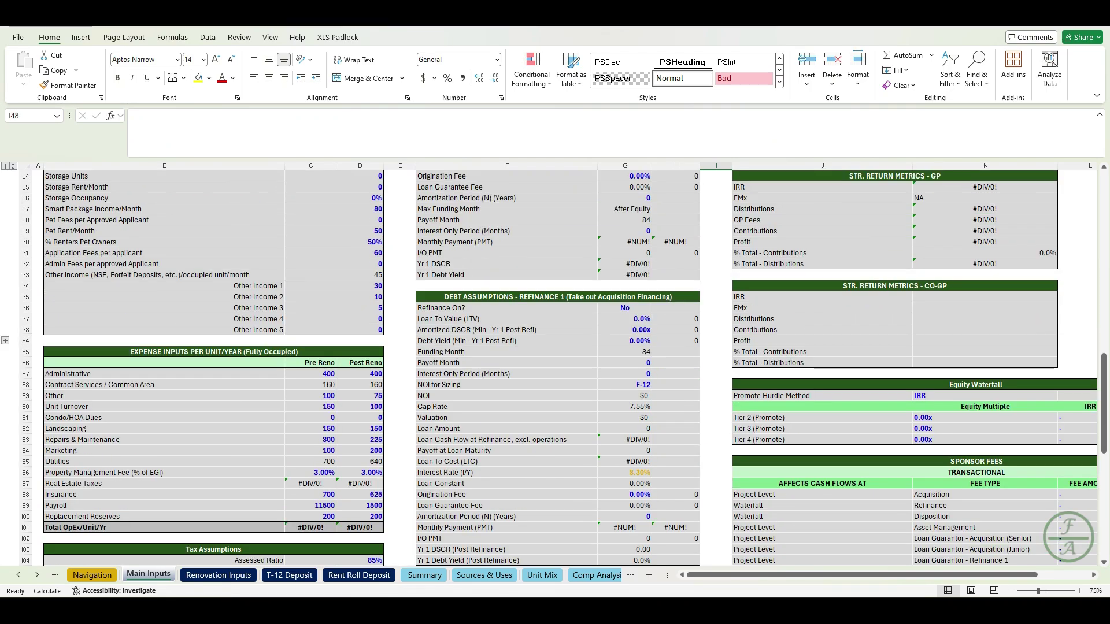
{"action": "scroll", "coordinate": [555, 370], "scroll_direction": "down", "scroll_amount": 1}
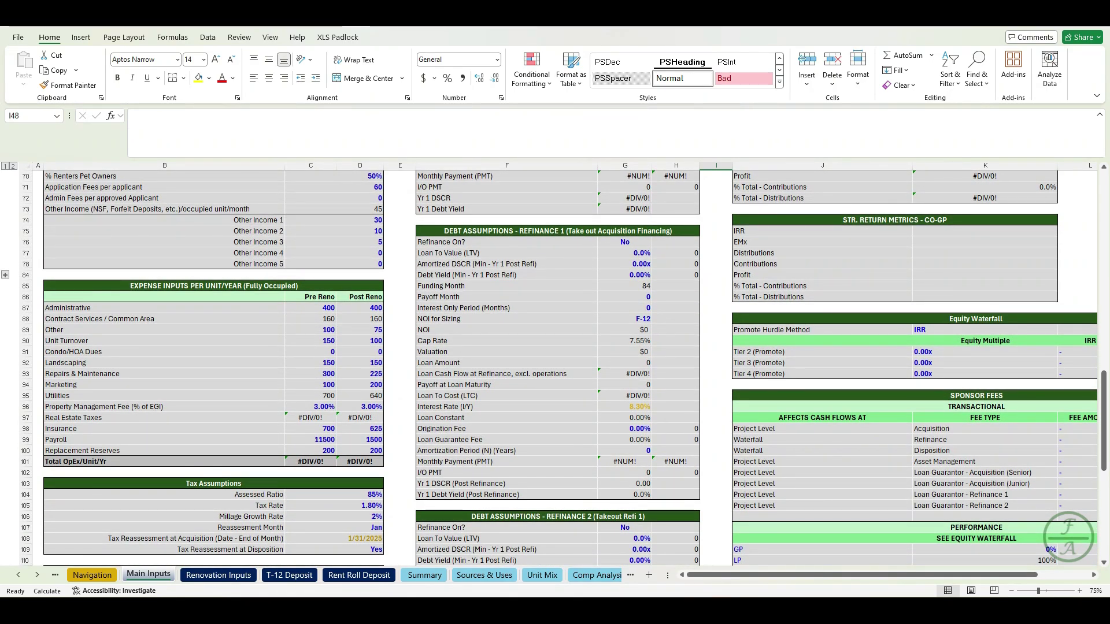
{"action": "left_click", "coordinate": [625, 242]}
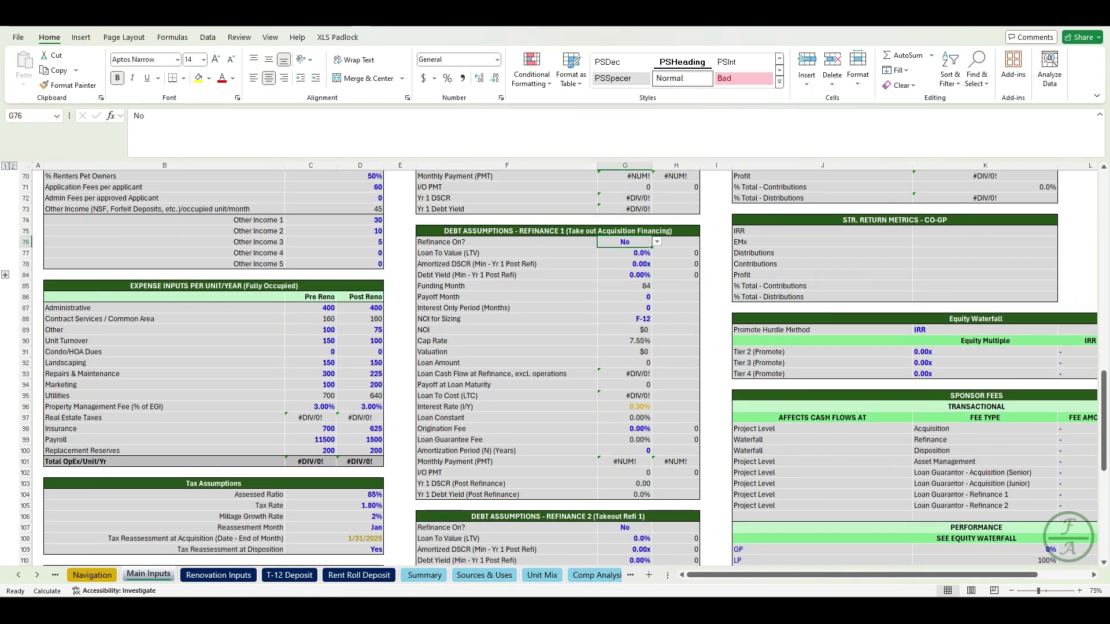
{"action": "key", "text": "alt+Down"}
{"action": "key", "text": "Up"}
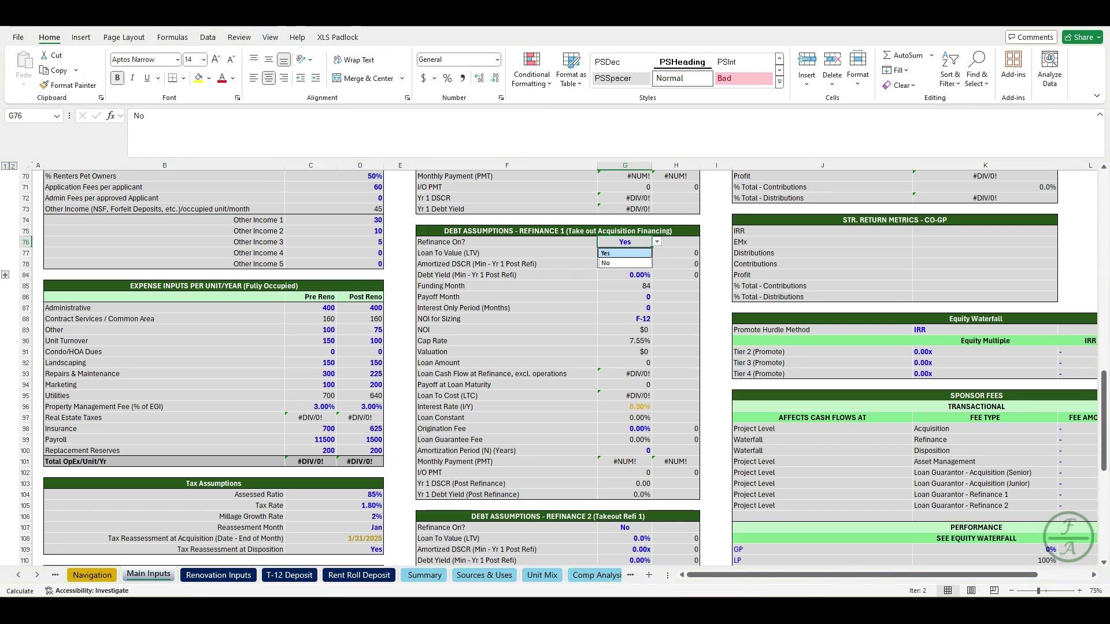
{"action": "key", "text": "Return"}
For Refinance 1, set Loan To Value to 60%, minimum Amortized DSCR to 1.25 and minimum Debt Yield to 6%
{"action": "left_click", "coordinate": [507, 253]}
{"action": "left_click", "coordinate": [625, 253]}
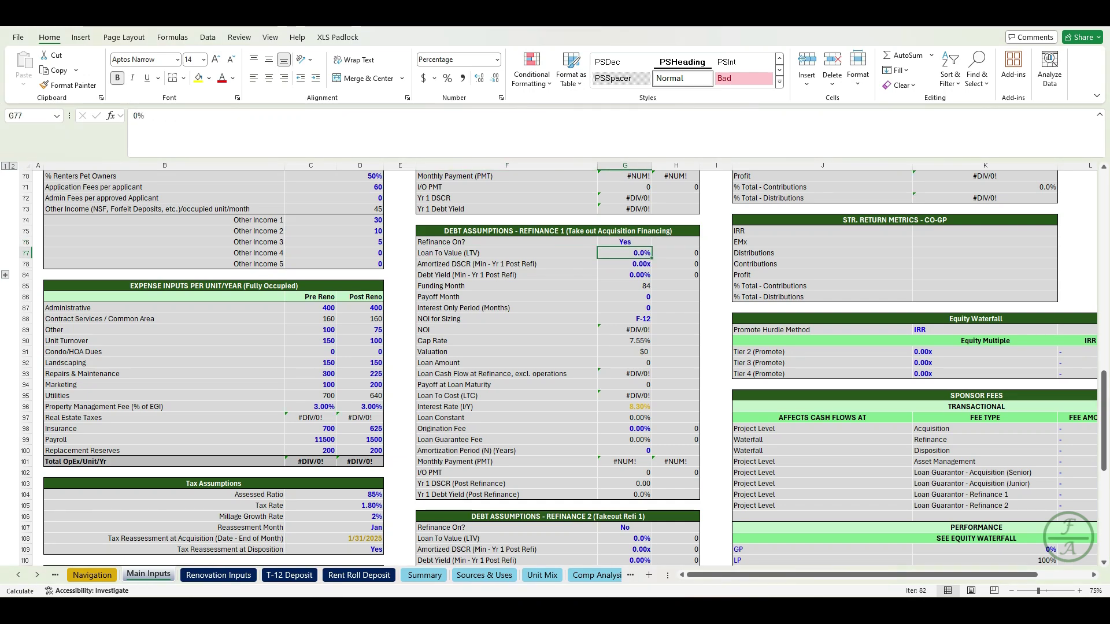
{"action": "type", "text": "60"}
{"action": "key", "text": "Return"}
{"action": "type", "text": "1.25"}
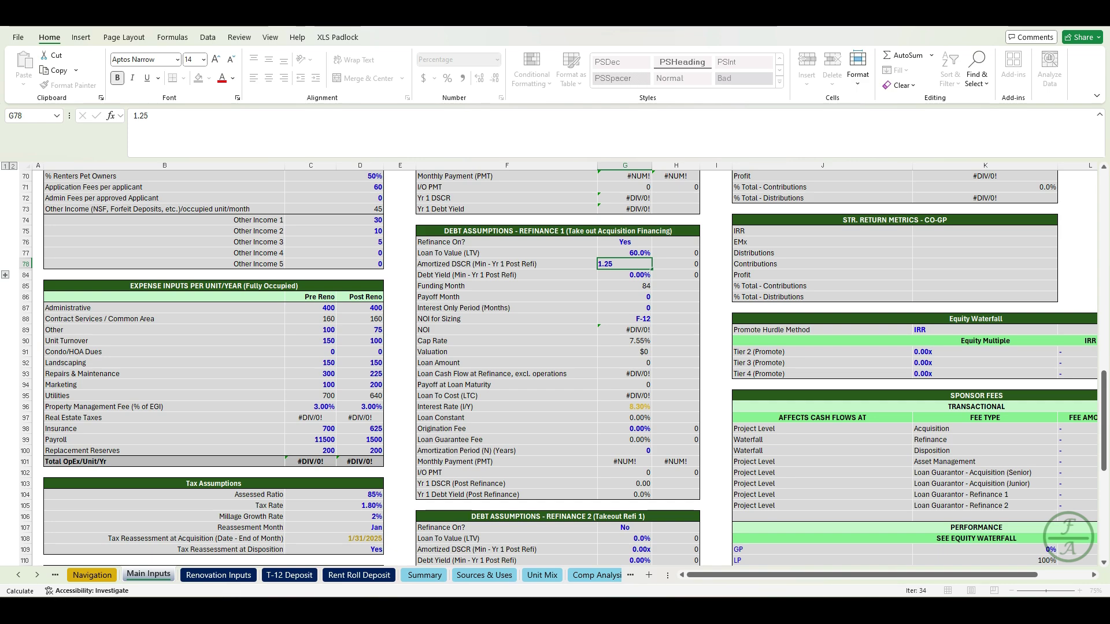
{"action": "key", "text": "Return"}
{"action": "type", "text": "6"}
{"action": "key", "text": "Return"}
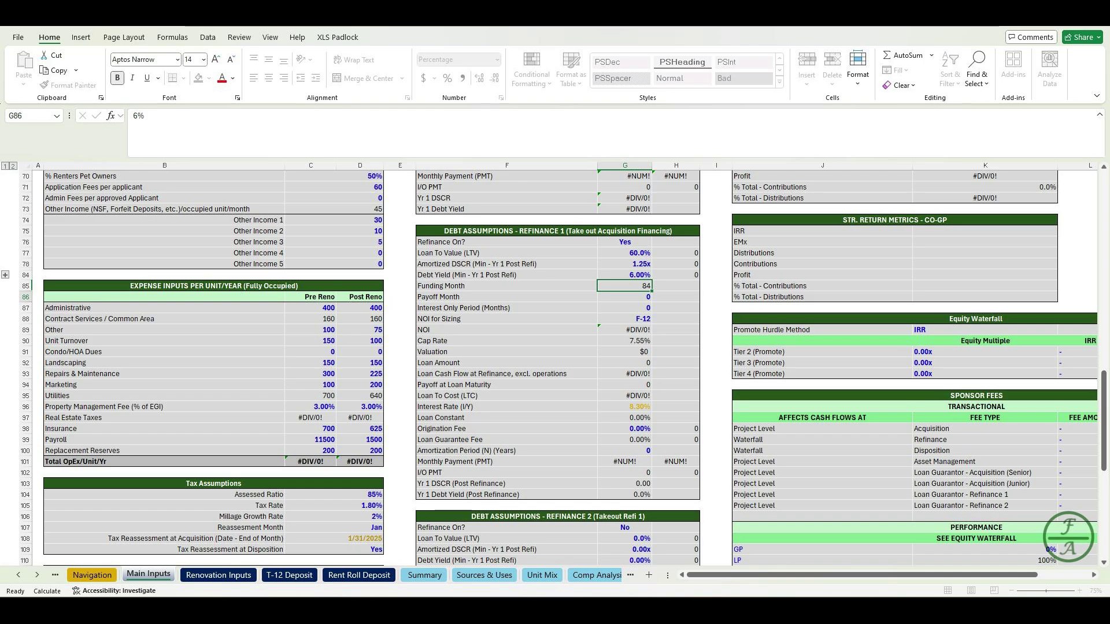
Set the Refinance 1 Payoff Month to the Sale Year times 12 with the formula =D31*12
{"action": "type", "text": "84"}
{"action": "key", "text": "Return"}
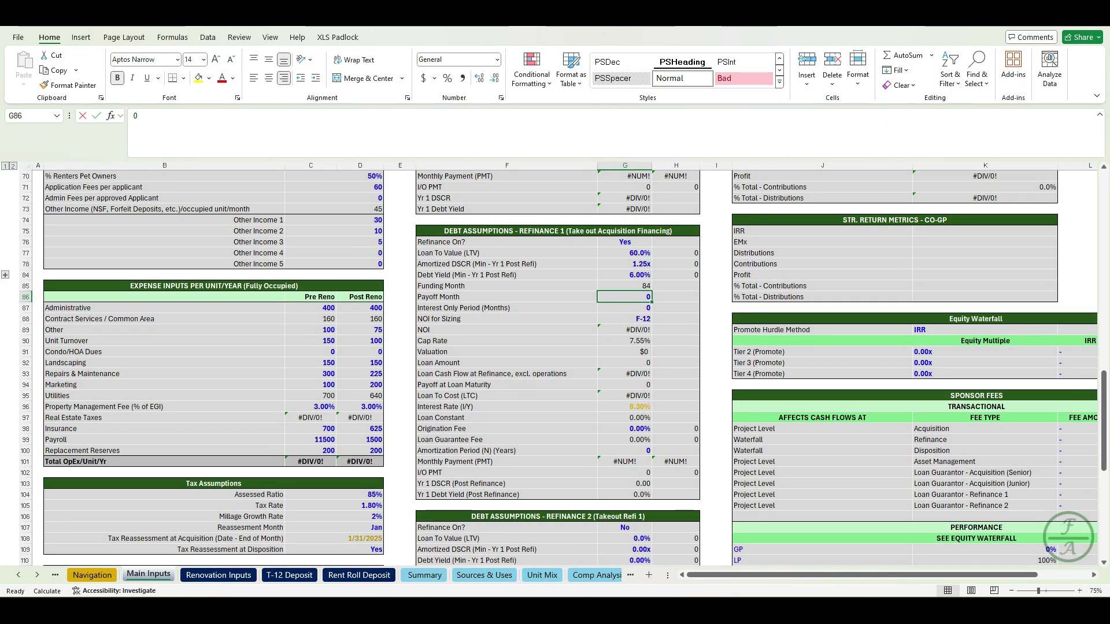
{"action": "type", "text": "="}
{"action": "scroll", "coordinate": [555, 370], "scroll_direction": "up", "scroll_amount": 9}
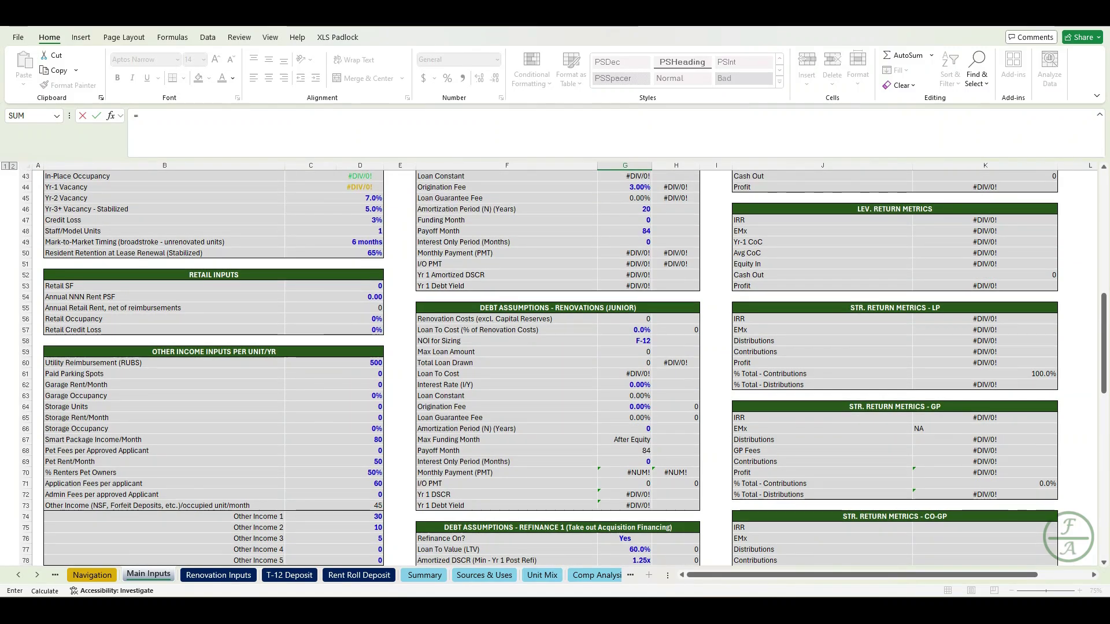
{"action": "scroll", "coordinate": [555, 370], "scroll_direction": "up", "scroll_amount": 5}
{"action": "left_click", "coordinate": [359, 209]}
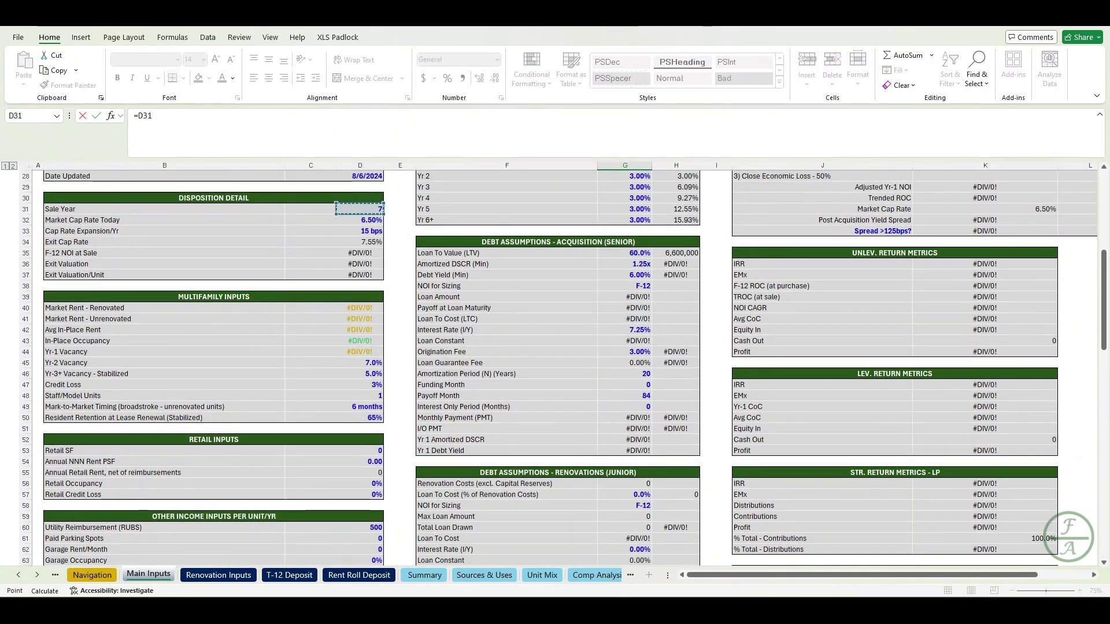
{"action": "type", "text": "*12"}
{"action": "key", "text": "ctrl+Return"}
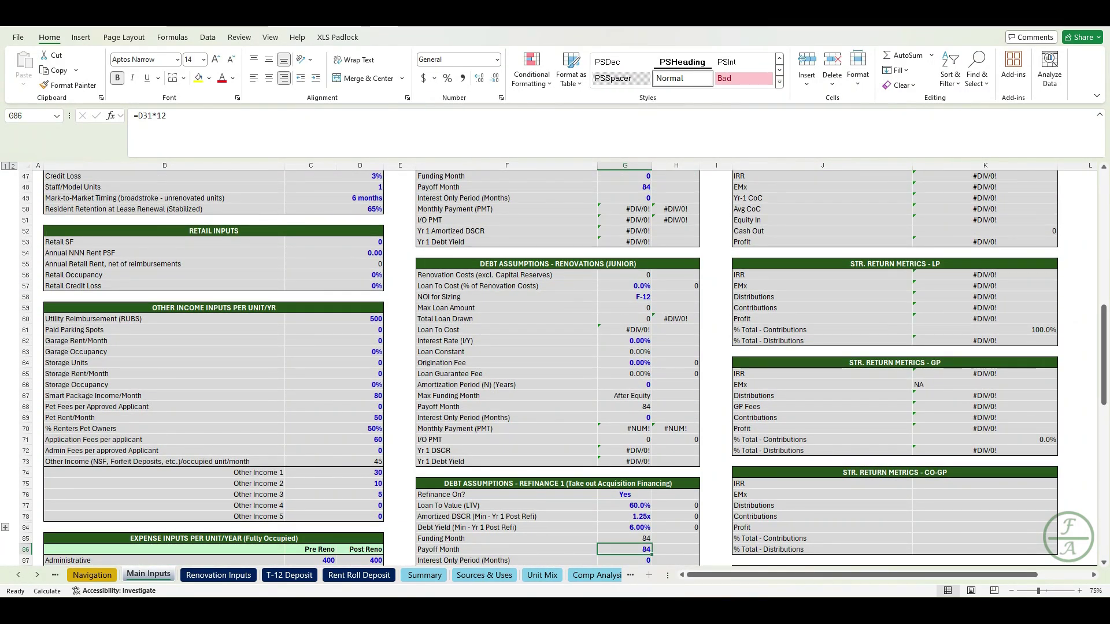
Set the senior acquisition loan's Payoff Month to 36
{"action": "scroll", "coordinate": [555, 370], "scroll_direction": "up", "scroll_amount": 2}
{"action": "left_click", "coordinate": [625, 253]}
{"action": "type", "text": "36"}
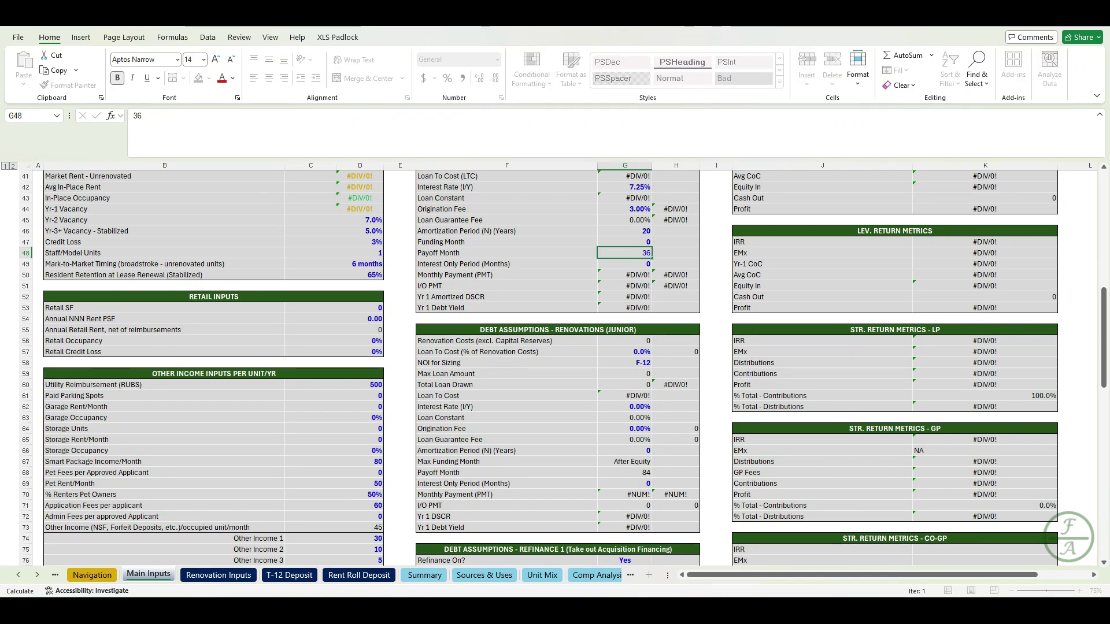
{"action": "key", "text": "Return"}
Set the Refinance 1 Origination Fee to 3.25% and its Amortization Period to 20 years
{"action": "scroll", "coordinate": [555, 370], "scroll_direction": "down", "scroll_amount": 10}
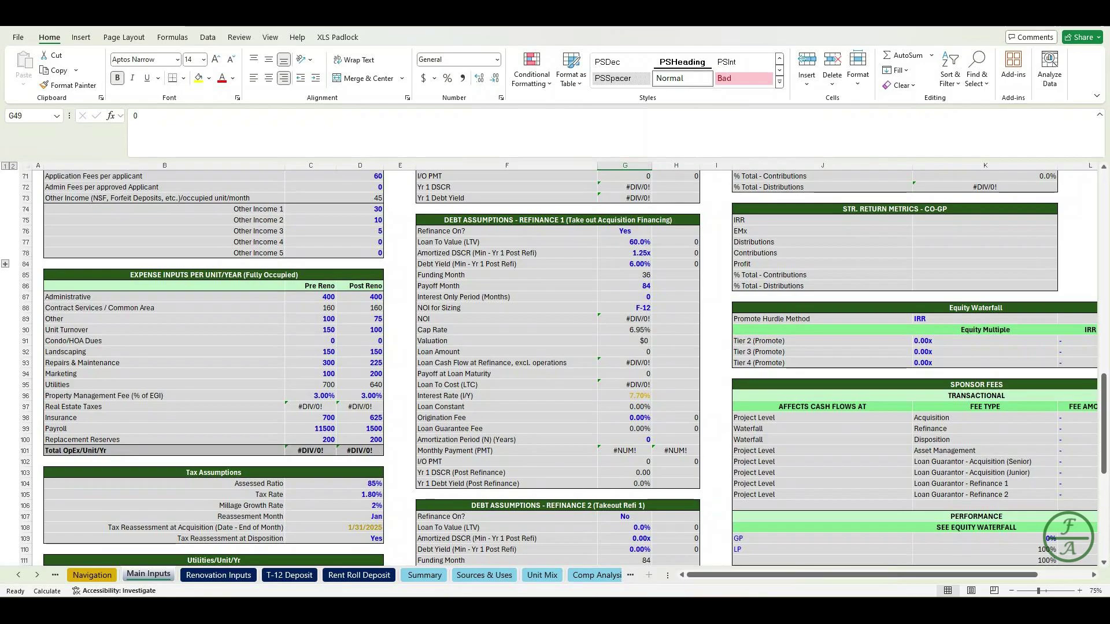
{"action": "left_click", "coordinate": [625, 418]}
{"action": "type", "text": "3.25"}
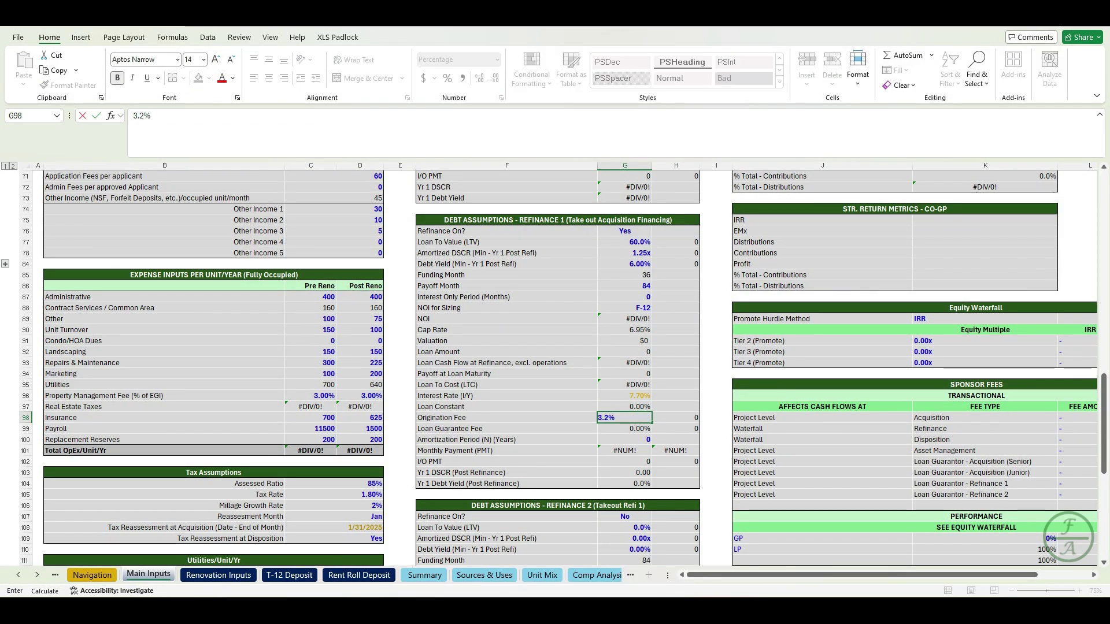
{"action": "left_click", "coordinate": [625, 439]}
{"action": "type", "text": "20"}
{"action": "key", "text": "ctrl+Return"}
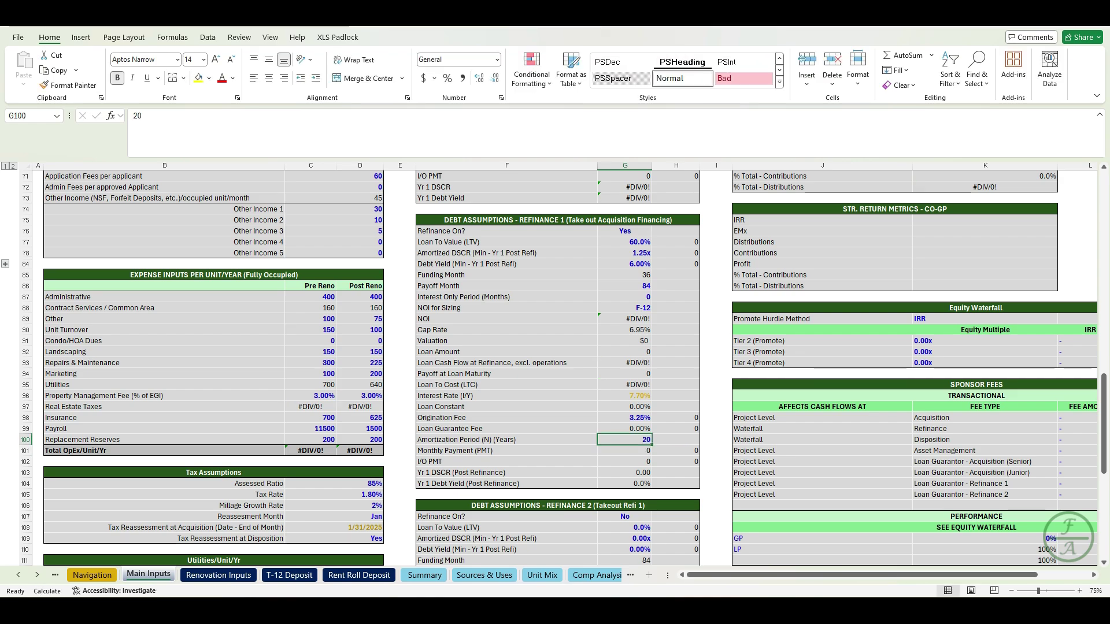
Review the Debt Assumptions - Refinance 2 block and the options for its Refinance On? setting
{"action": "scroll", "coordinate": [555, 370], "scroll_direction": "down", "scroll_amount": 8}
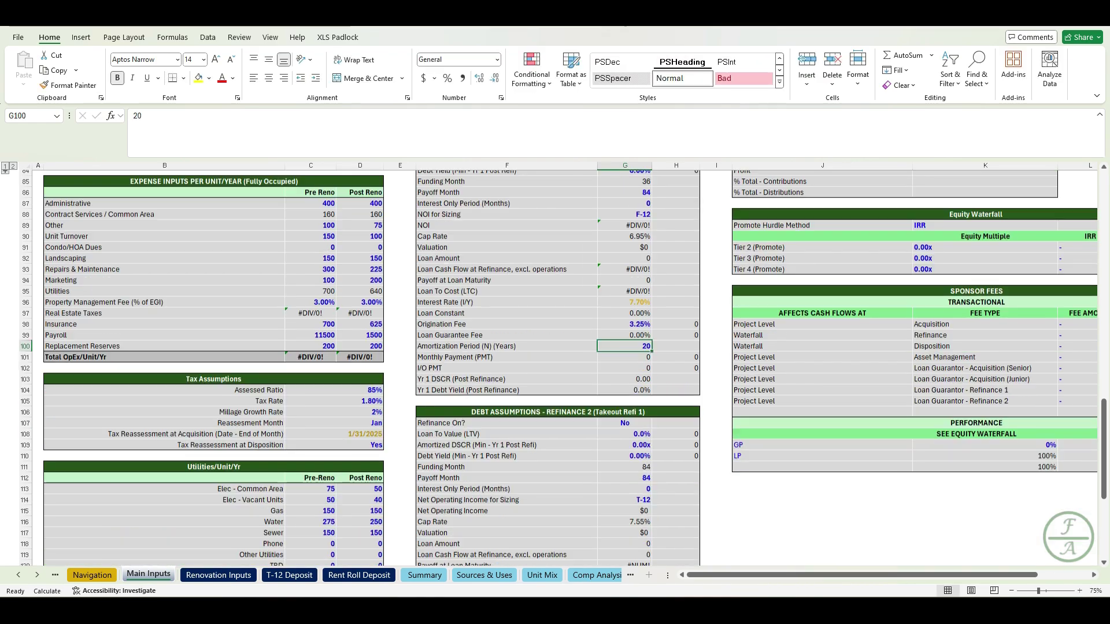
{"action": "left_click_drag", "start_coordinate": [507, 275], "coordinate": [507, 396]}
{"action": "left_click_drag", "start_coordinate": [595, 276], "coordinate": [697, 540]}
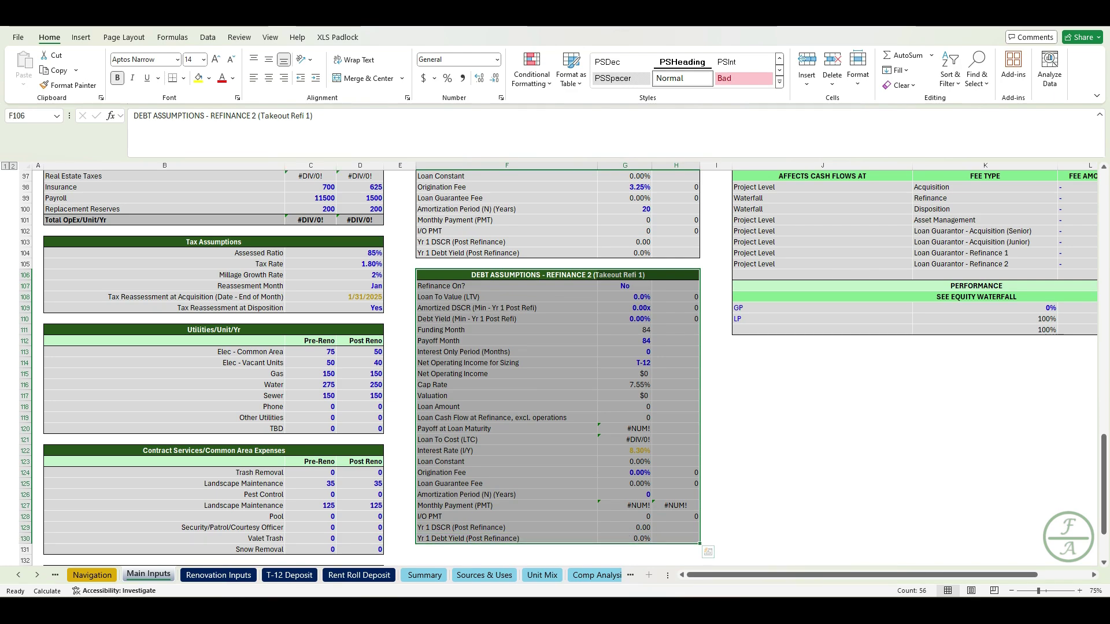
{"action": "left_click", "coordinate": [625, 286]}
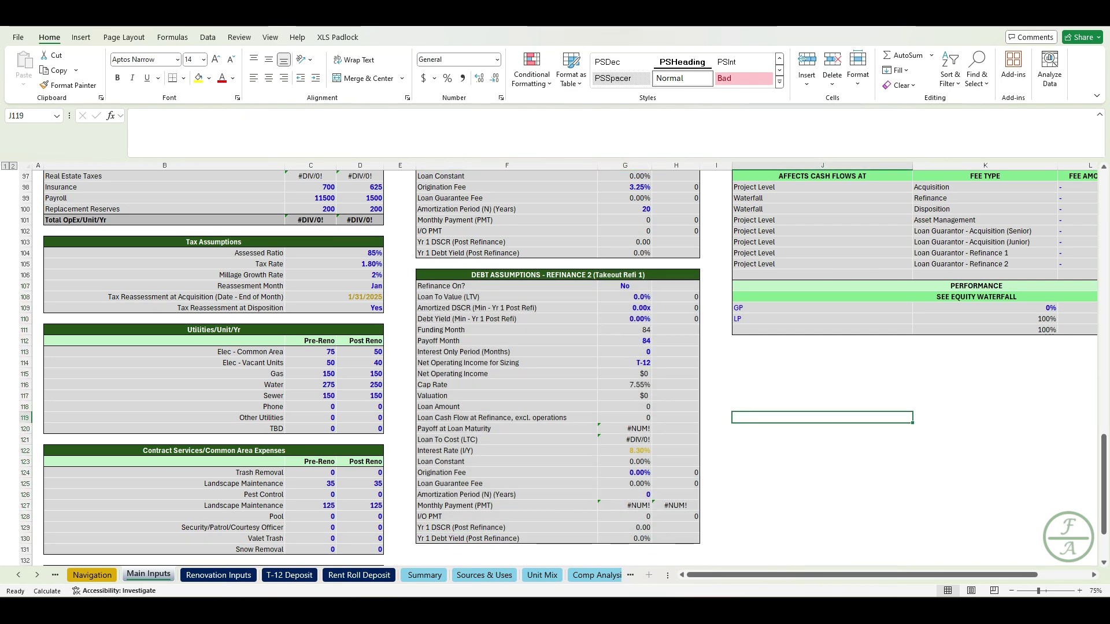
{"action": "key", "text": "alt+Down"}
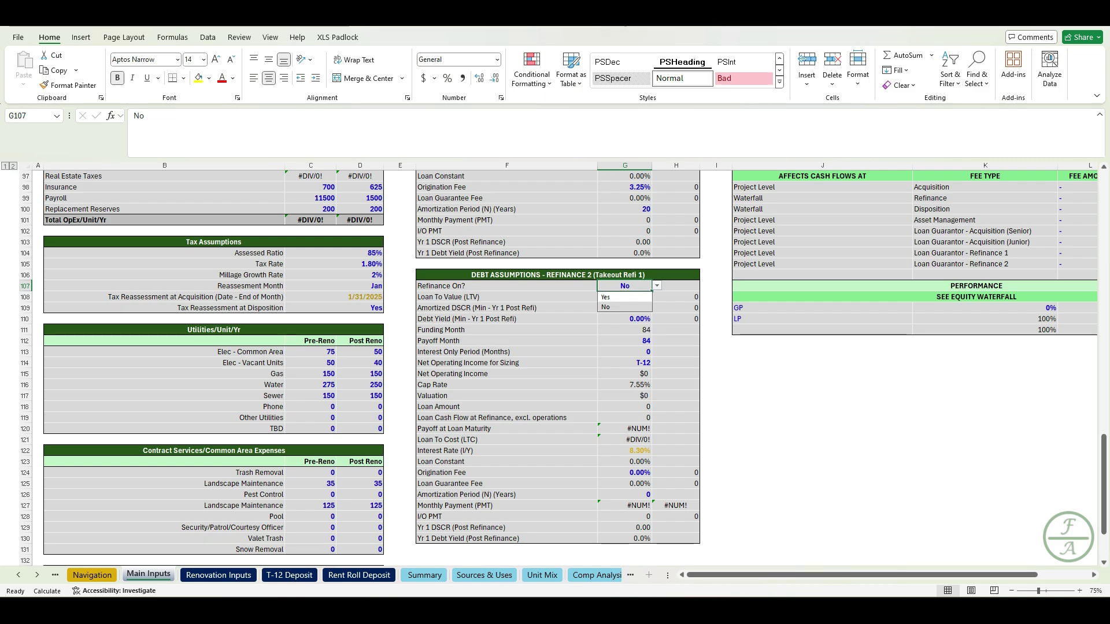
{"action": "left_click", "coordinate": [716, 264]}
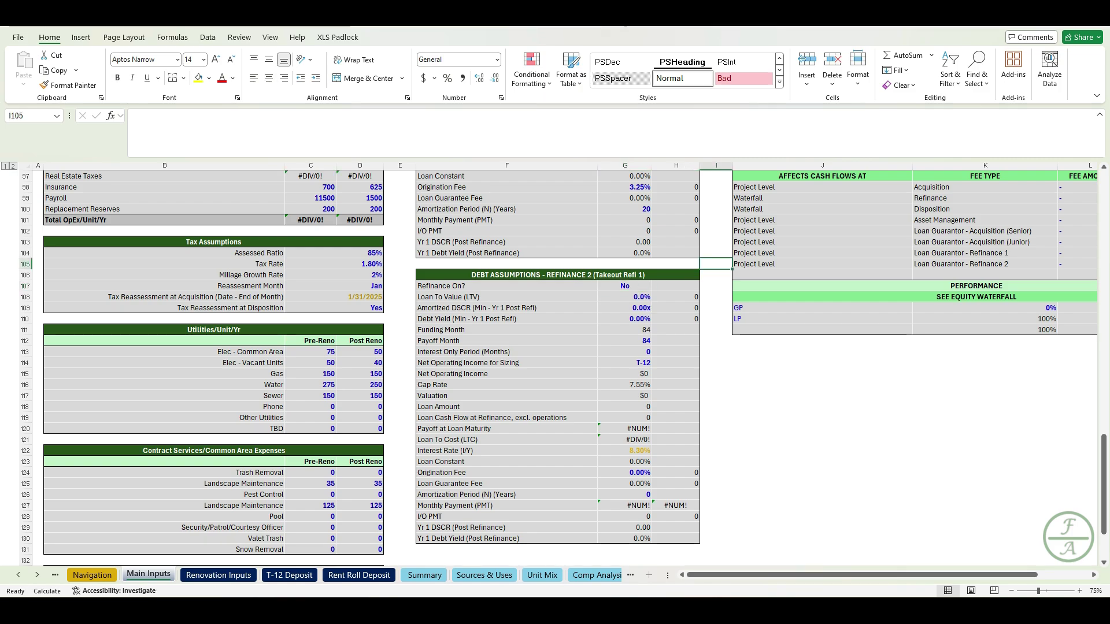
Examine The Opportunity At A Glance block and its three scenarios at the start of the sheet
{"action": "scroll", "coordinate": [715, 264], "scroll_direction": "up", "scroll_amount": 4}
{"action": "scroll", "coordinate": [716, 264], "scroll_direction": "up", "scroll_amount": 20}
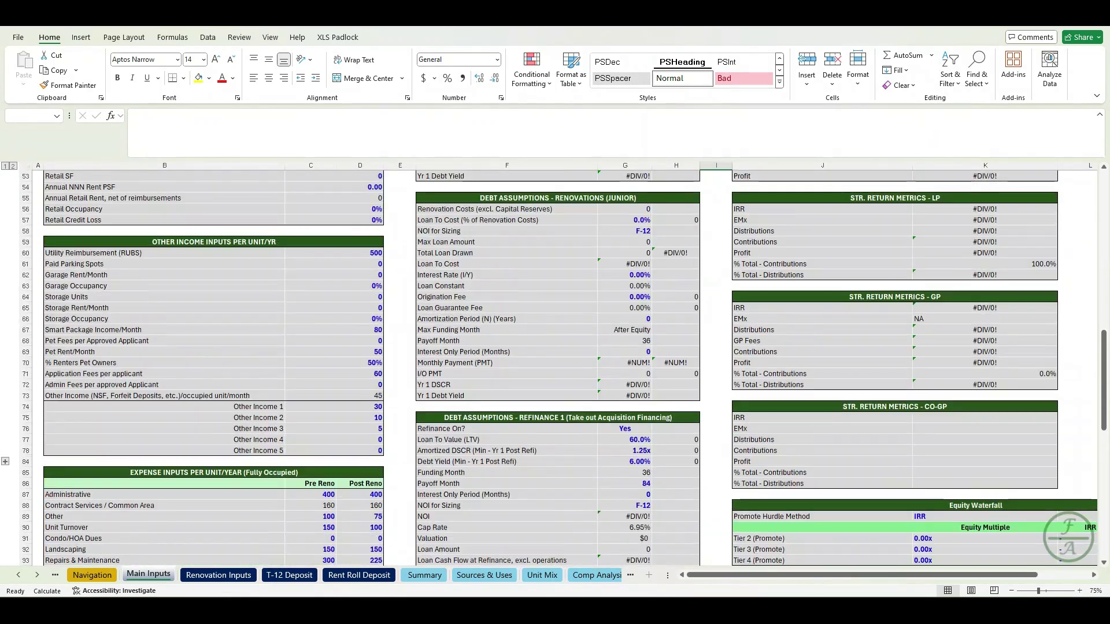
{"action": "scroll", "coordinate": [716, 264], "scroll_direction": "up", "scroll_amount": 5}
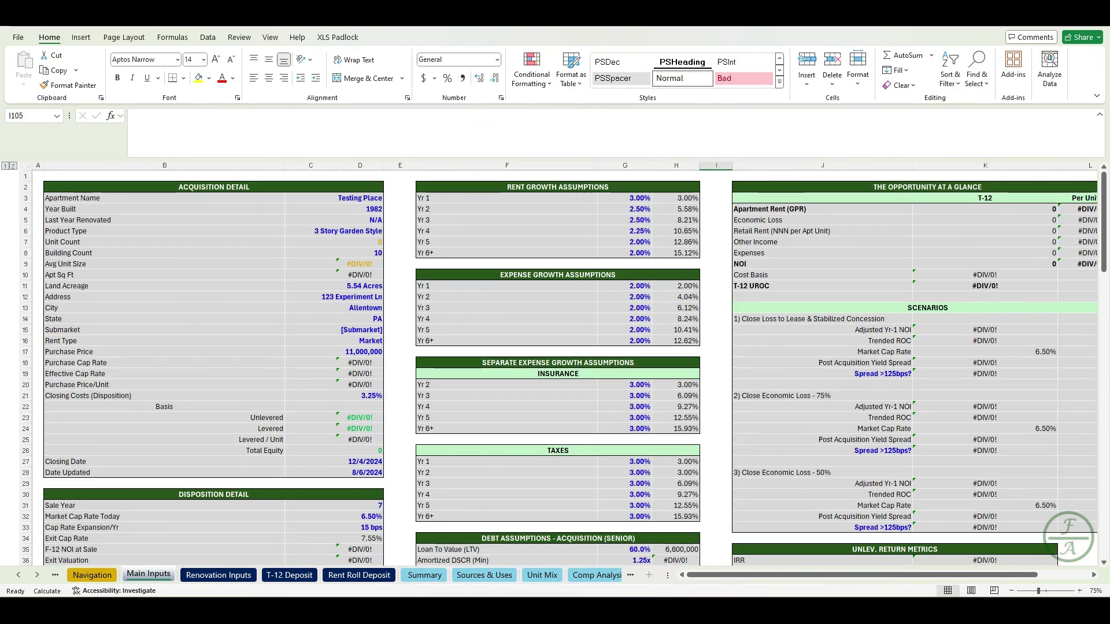
{"action": "scroll", "coordinate": [716, 264], "scroll_direction": "right", "scroll_amount": 3}
{"action": "scroll", "coordinate": [716, 264], "scroll_direction": "right", "scroll_amount": 2}
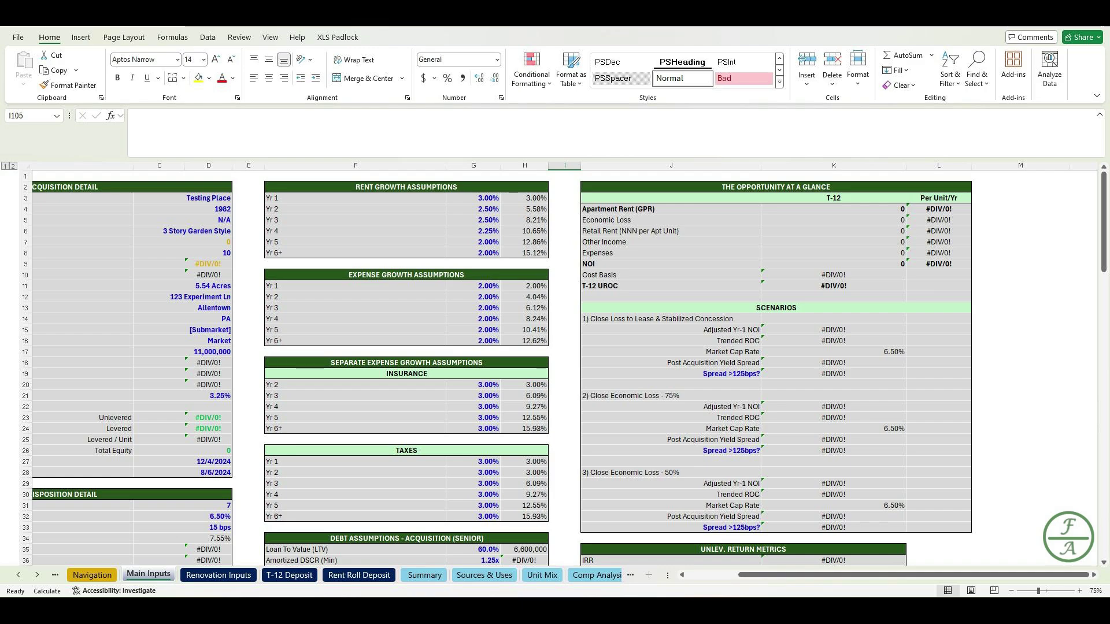
{"action": "left_click", "coordinate": [1020, 417]}
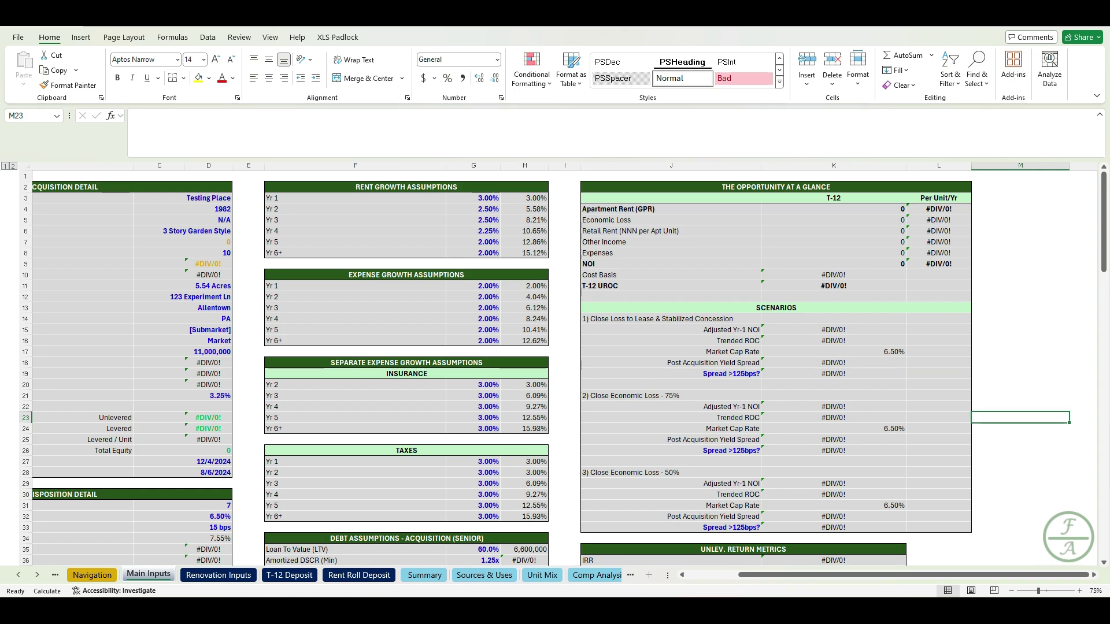
Examine the unlevered, levered, LP and GP return metrics blocks
{"action": "scroll", "coordinate": [1020, 418], "scroll_direction": "down", "scroll_amount": 3}
{"action": "scroll", "coordinate": [555, 370], "scroll_direction": "down", "scroll_amount": 8}
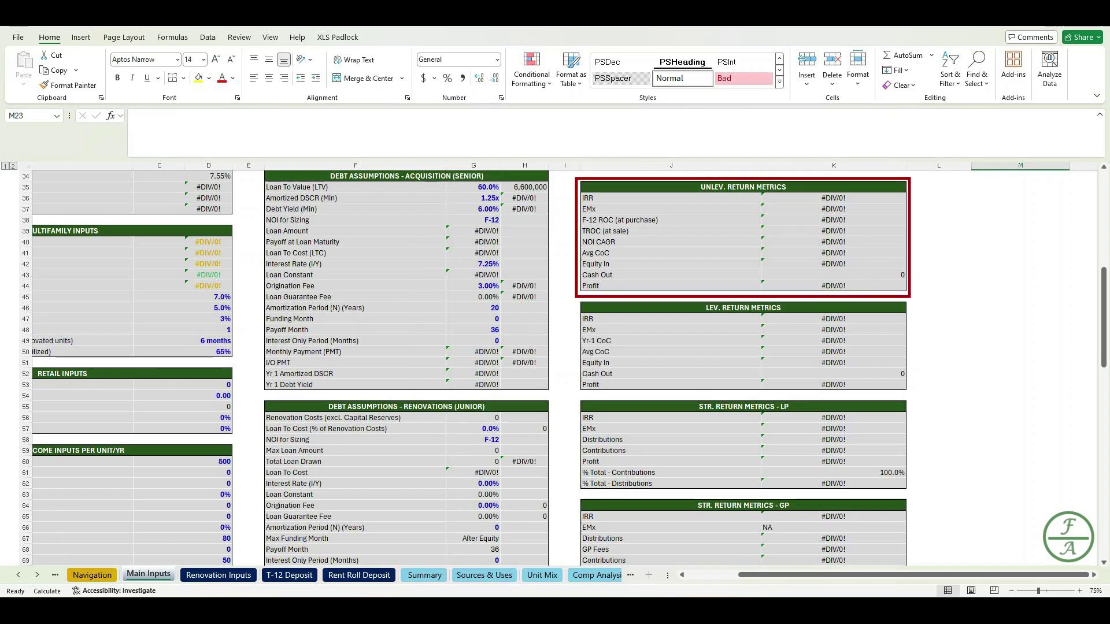
{"action": "left_click", "coordinate": [1021, 418]}
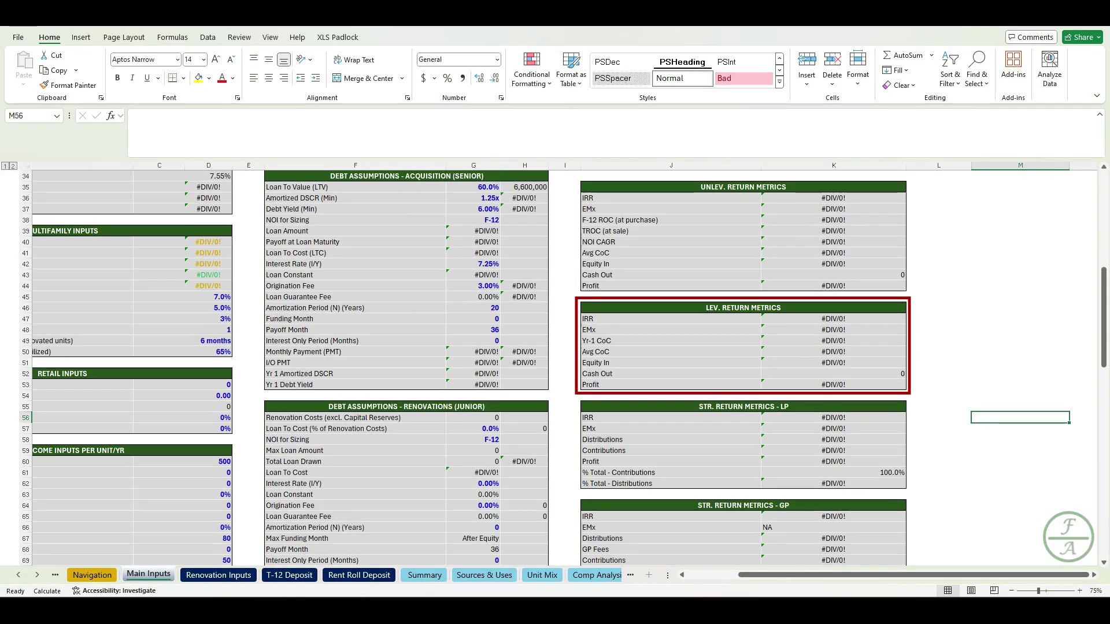
{"action": "scroll", "coordinate": [1020, 418], "scroll_direction": "down", "scroll_amount": 4}
{"action": "scroll", "coordinate": [693, 365], "scroll_direction": "down", "scroll_amount": 3}
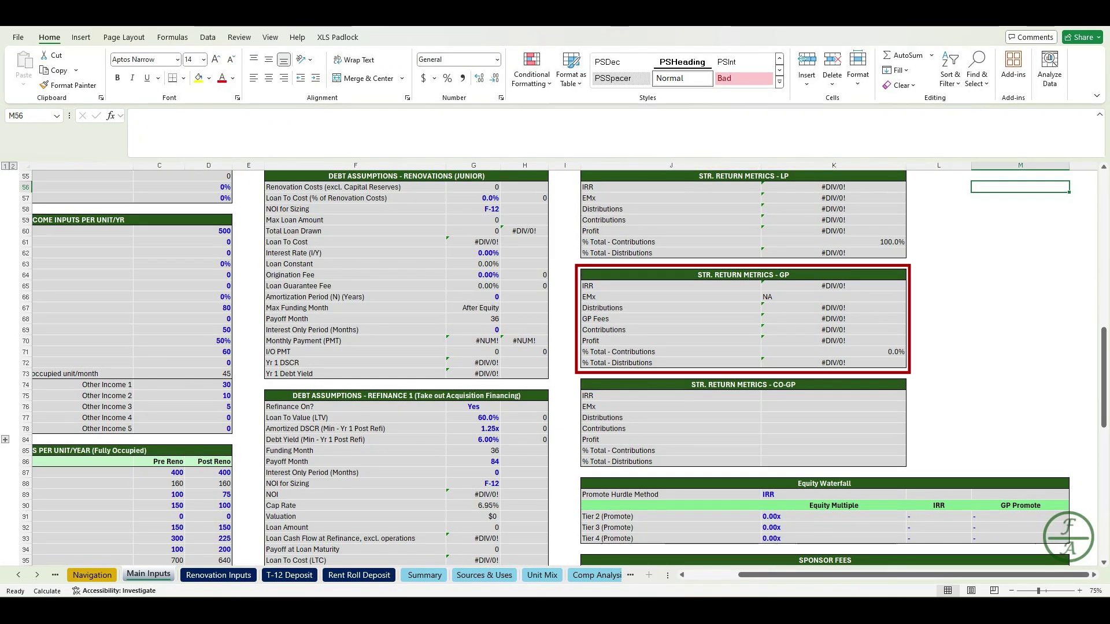
Set the Equity Waterfall's Equity Multiple hurdles to 1.80x for Tier 2, 2.20x for Tier 3 and 2.50x for Tier 4
{"action": "scroll", "coordinate": [694, 364], "scroll_direction": "down", "scroll_amount": 6}
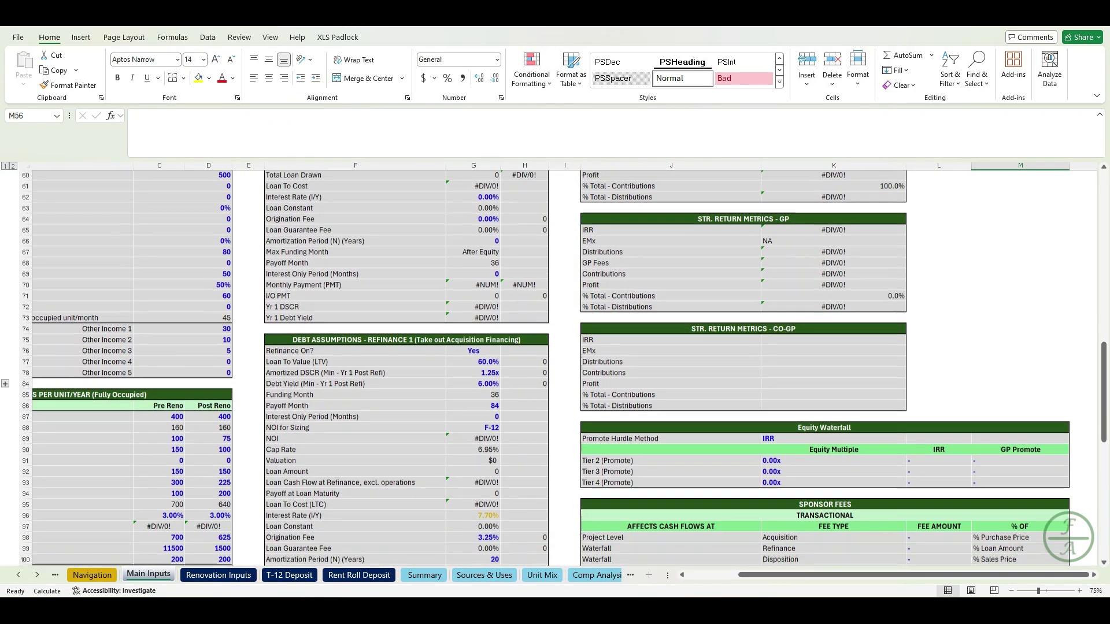
{"action": "scroll", "coordinate": [693, 364], "scroll_direction": "down", "scroll_amount": 1}
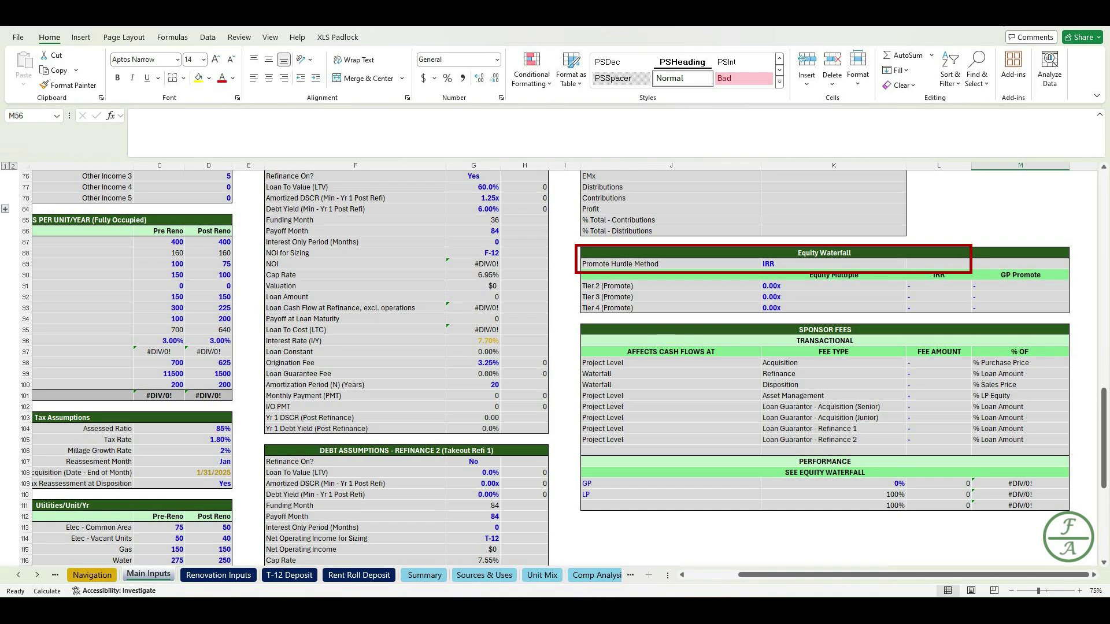
{"action": "left_click", "coordinate": [834, 286]}
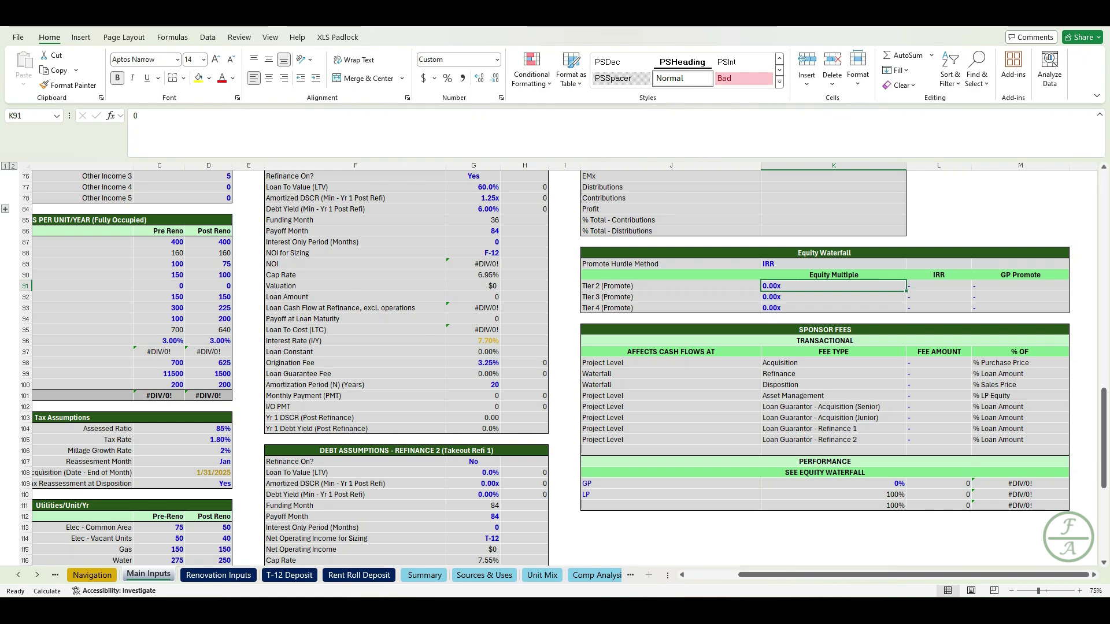
{"action": "type", "text": "1.8"}
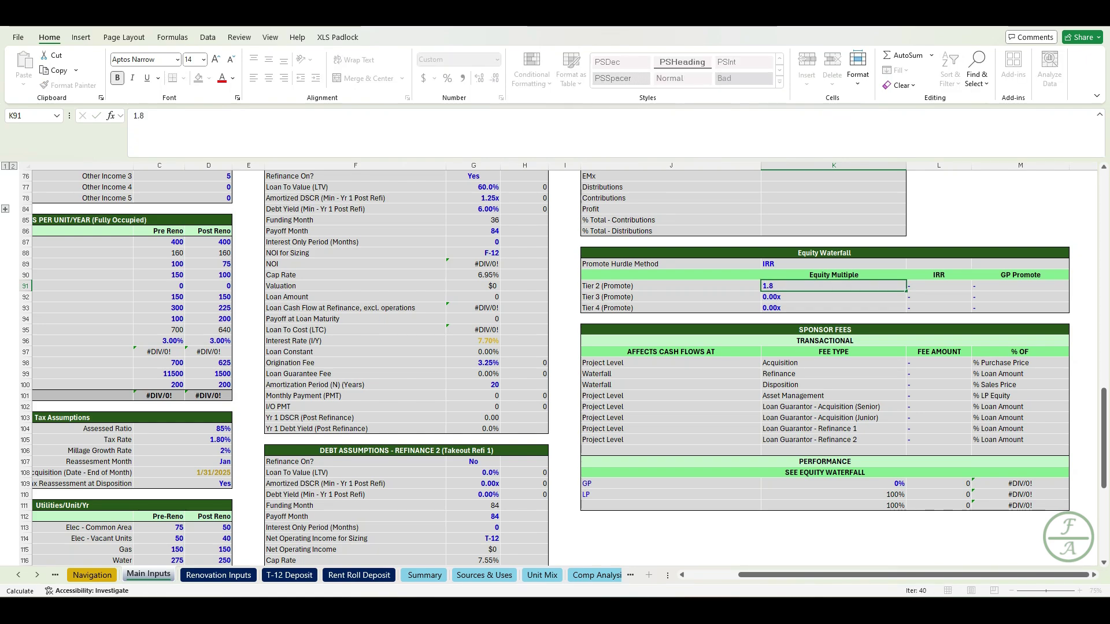
{"action": "key", "text": "Return"}
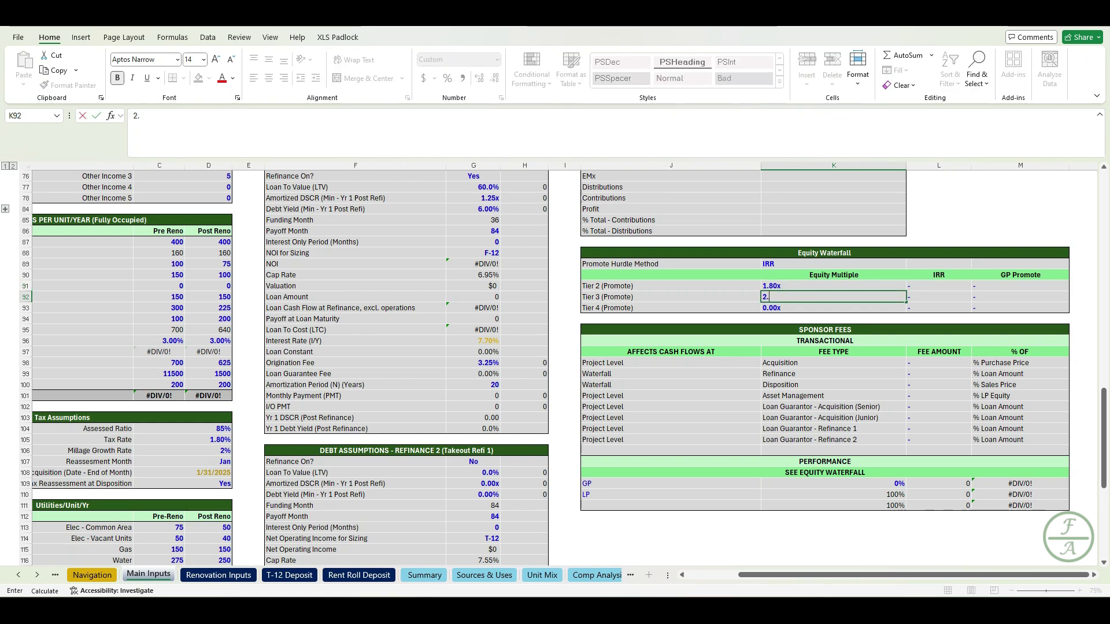
{"action": "type", "text": "2.2"}
{"action": "key", "text": "Return"}
{"action": "type", "text": "2.5"}
Set the Equity Waterfall's IRR hurdles to 8% for Tier 2, 12% for Tier 3 and 15% for Tier 4
{"action": "left_click", "coordinate": [939, 286]}
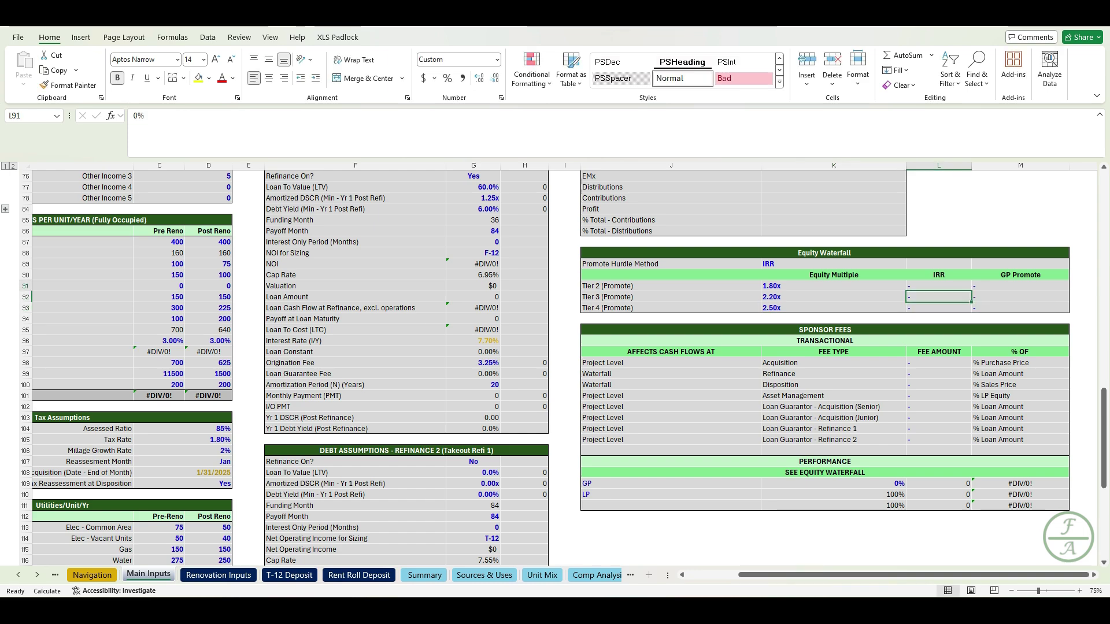
{"action": "type", "text": "8%"}
{"action": "key", "text": "Return"}
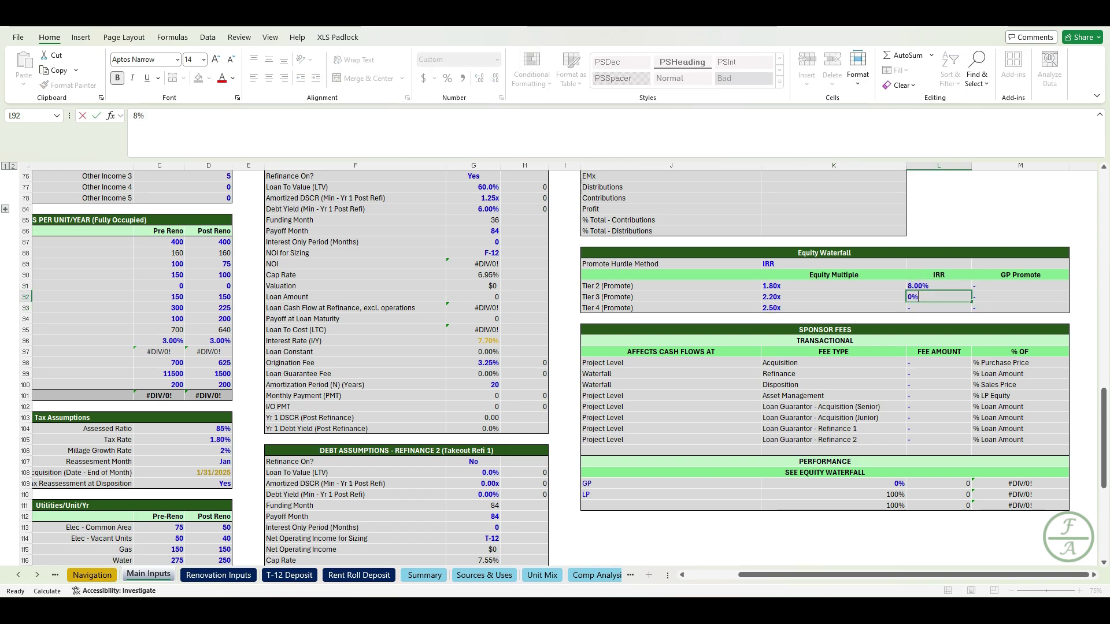
{"action": "type", "text": "12%"}
{"action": "key", "text": "Return"}
{"action": "type", "text": "15%"}
Set the GP Promote to 20% for Tier 2, 30% for Tier 3 and 40% for Tier 4
{"action": "left_click", "coordinate": [1020, 286]}
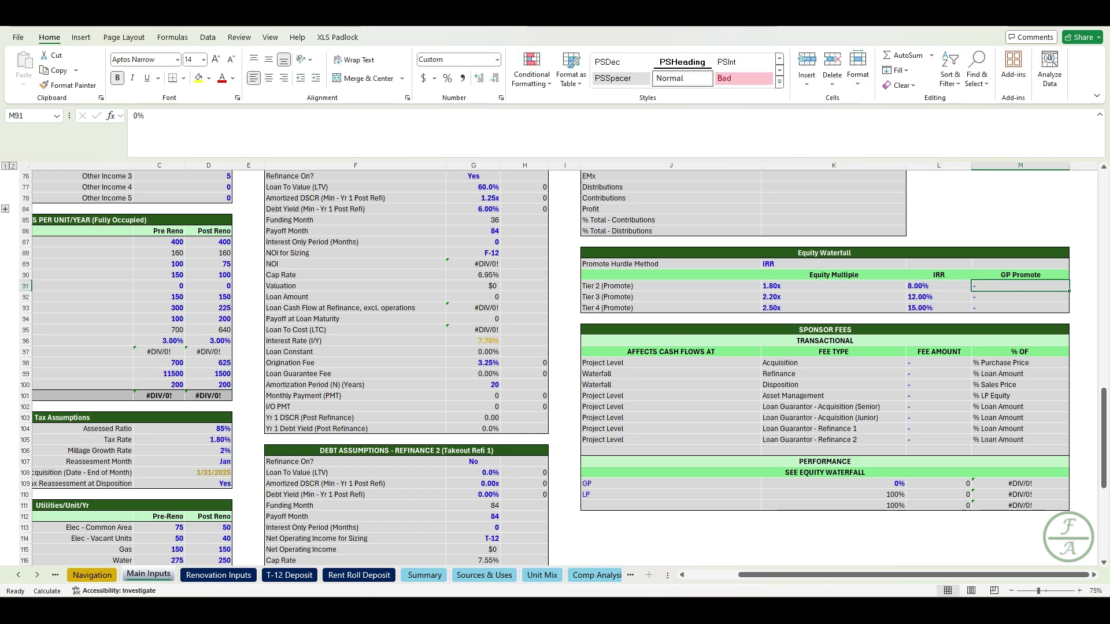
{"action": "type", "text": "20%"}
{"action": "key", "text": "Return"}
{"action": "type", "text": "30%"}
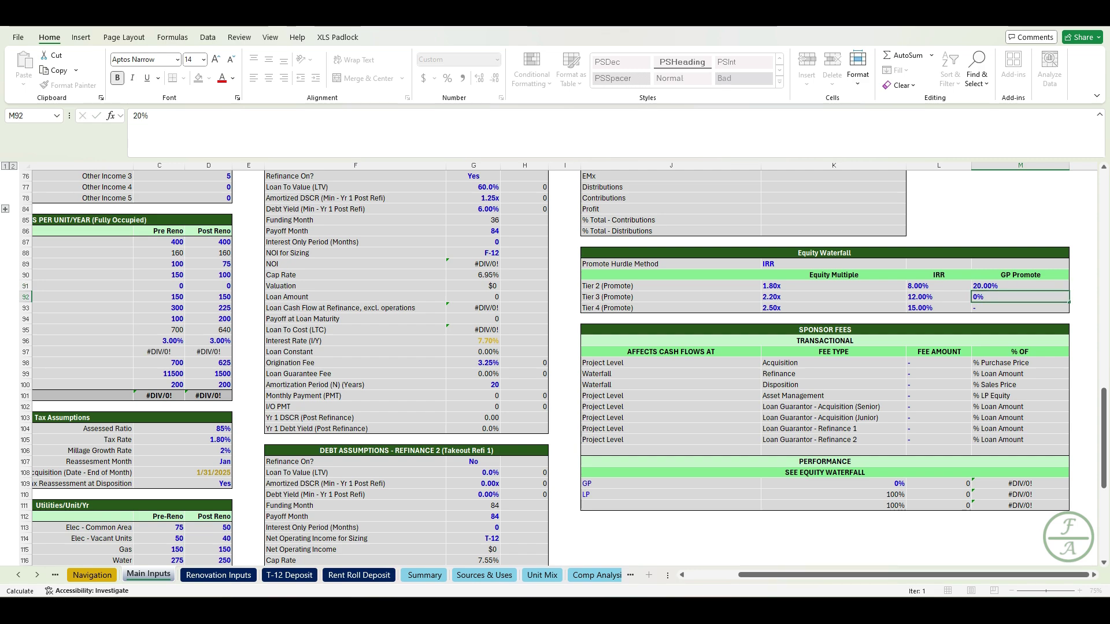
{"action": "key", "text": "Return"}
{"action": "type", "text": "20%"}
{"action": "key", "text": "BackSpace"}
{"action": "key", "text": "BackSpace"}
{"action": "key", "text": "BackSpace"}
{"action": "type", "text": "40%"}
{"action": "key", "text": "ctrl+Return"}
In the Sponsor Fees block, set the Acquisition fee to 0.75% and the Refinance fee to 0.25%
{"action": "left_click", "coordinate": [670, 330]}
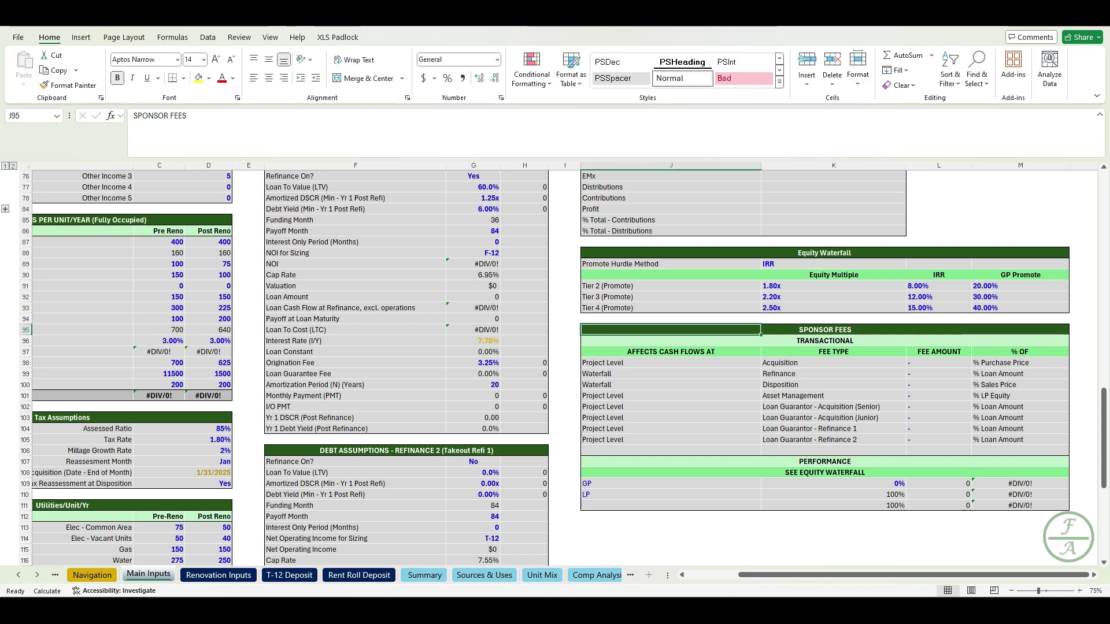
{"action": "key", "text": "Right"}
{"action": "key", "text": "Right"}
{"action": "key", "text": "Down"}
{"action": "key", "text": "Down"}
{"action": "key", "text": "Down"}
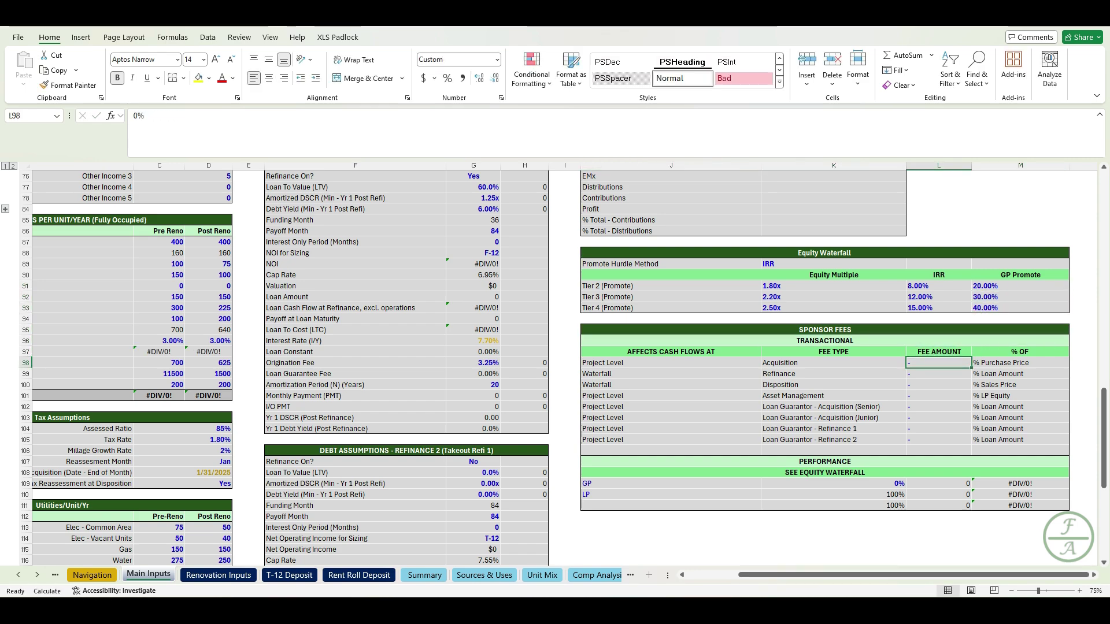
{"action": "type", "text": ".0075"}
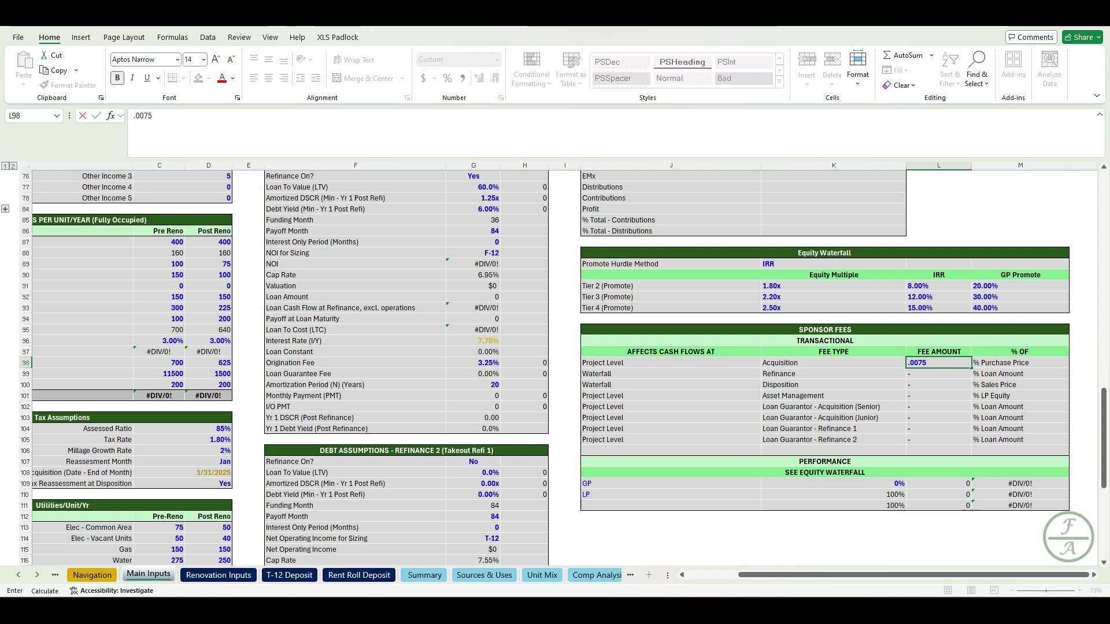
{"action": "key", "text": "Return"}
{"action": "type", "text": ".0025"}
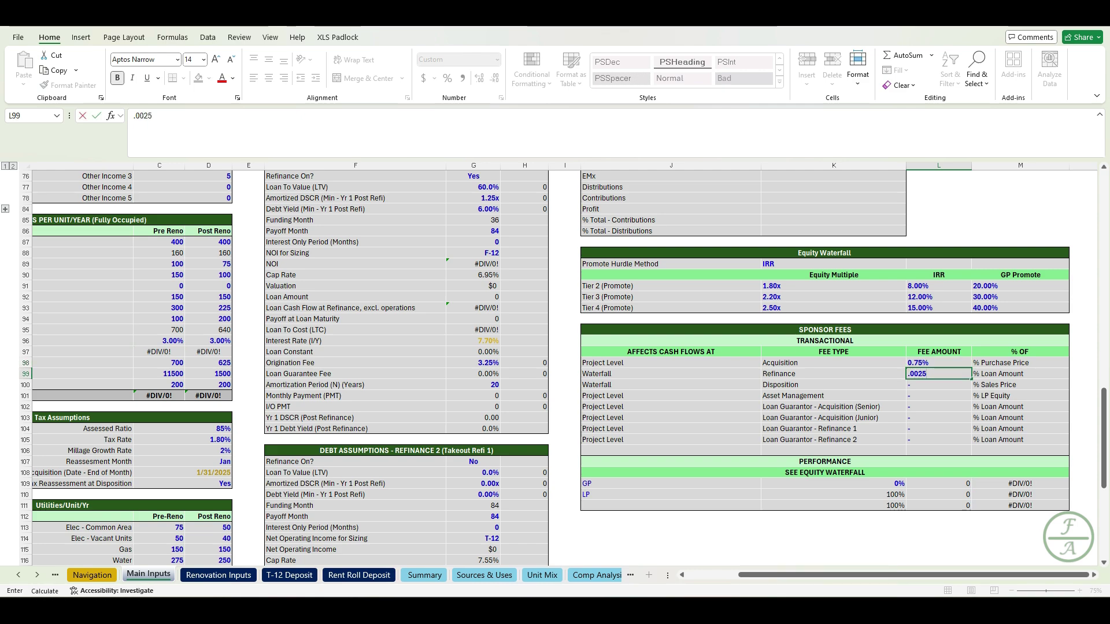
{"action": "key", "text": "Return"}
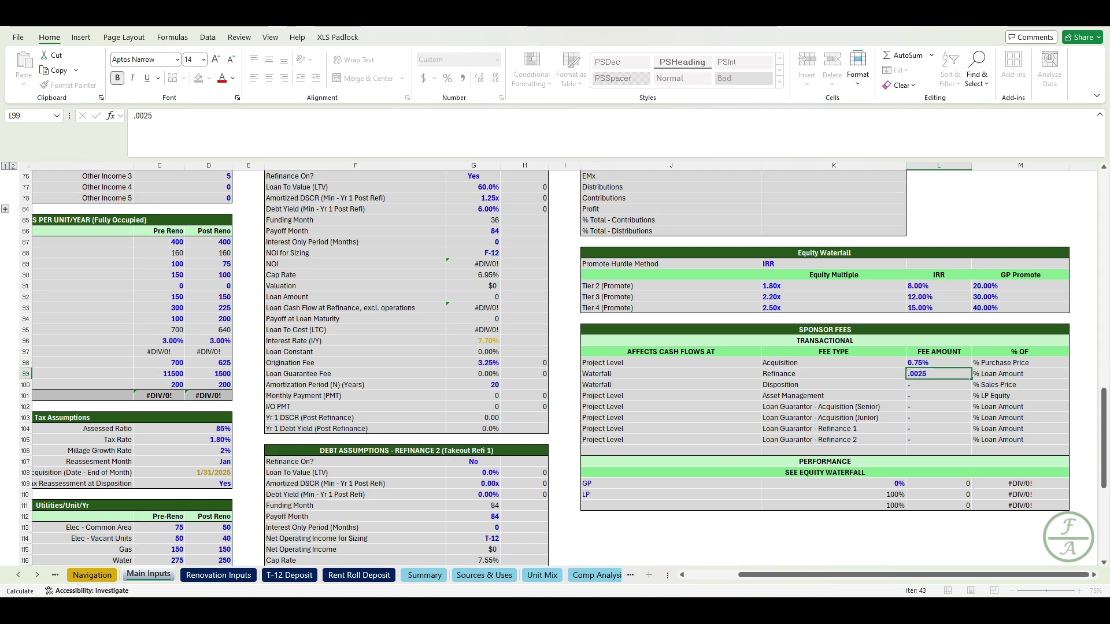
Set the Asset Management fee to 1% and the Loan Guarantor - Acquisition (Senior) fee to 2%, skipping the Disposition fee
{"action": "key", "text": "Return"}
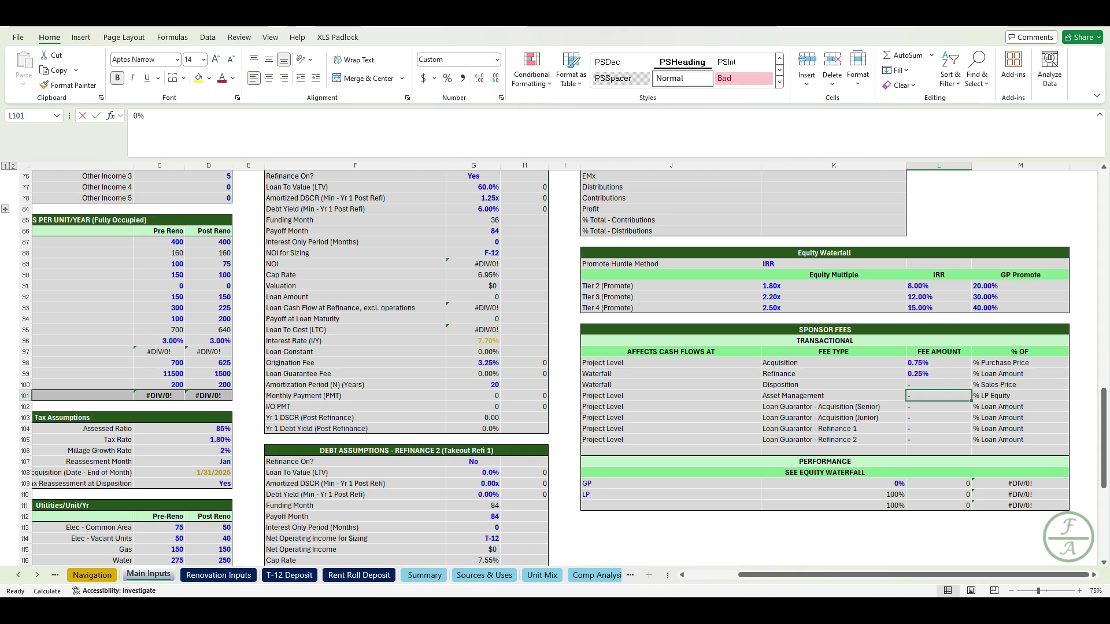
{"action": "type", "text": ".01"}
{"action": "key", "text": "Return"}
{"action": "type", "text": ".02"}
{"action": "key", "text": "Return"}
{"action": "key", "text": "Return"}
{"action": "key", "text": "Return"}
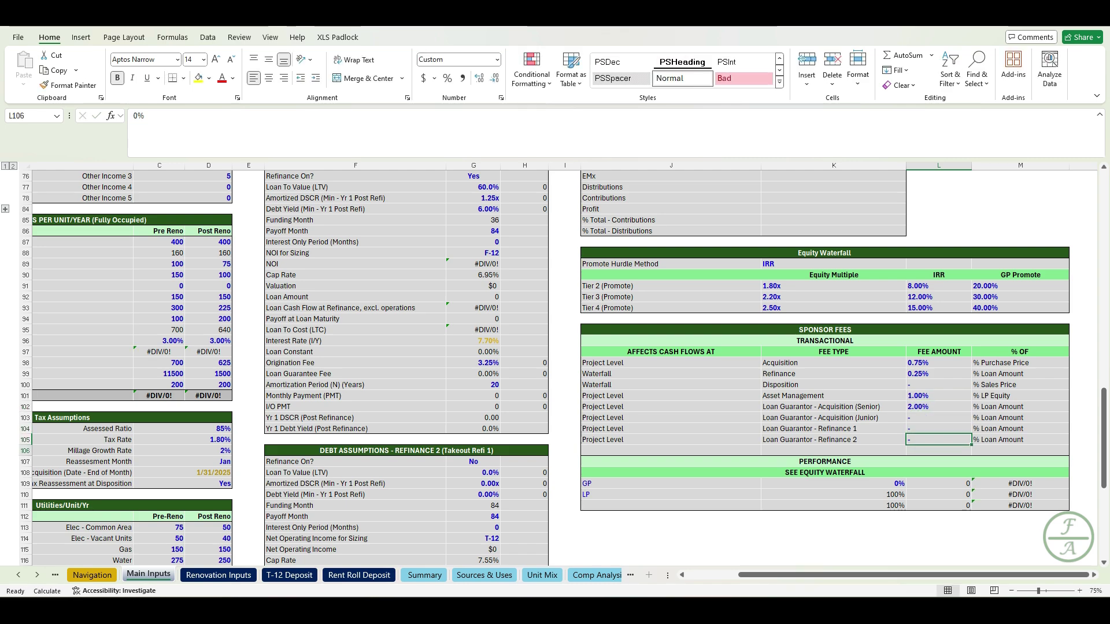
Set the GP share to 10% in the Performance section under Sponsor Fees
{"action": "key", "text": "Down"}
{"action": "key", "text": "Down"}
{"action": "key", "text": "Down"}
{"action": "key", "text": "Left"}
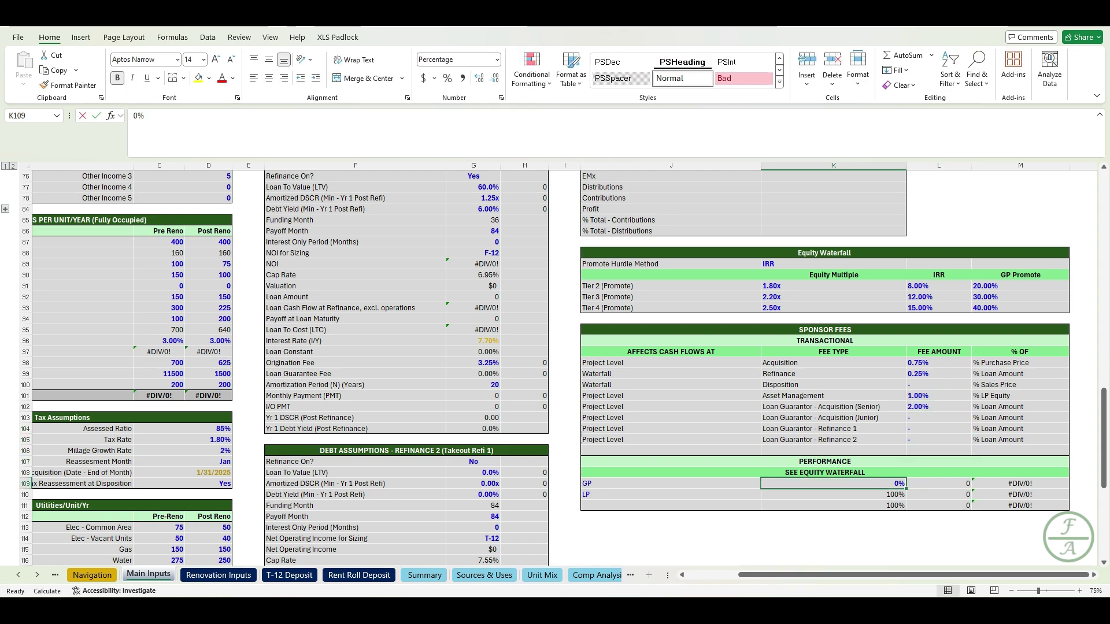
{"action": "type", "text": "10"}
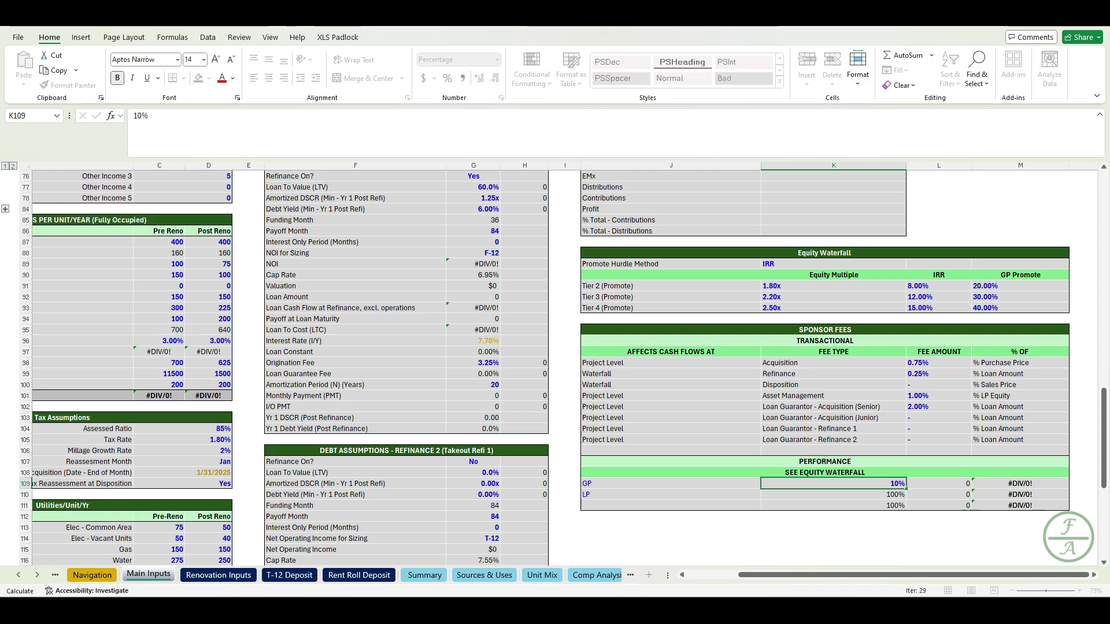
{"action": "key", "text": "ctrl+Return"}
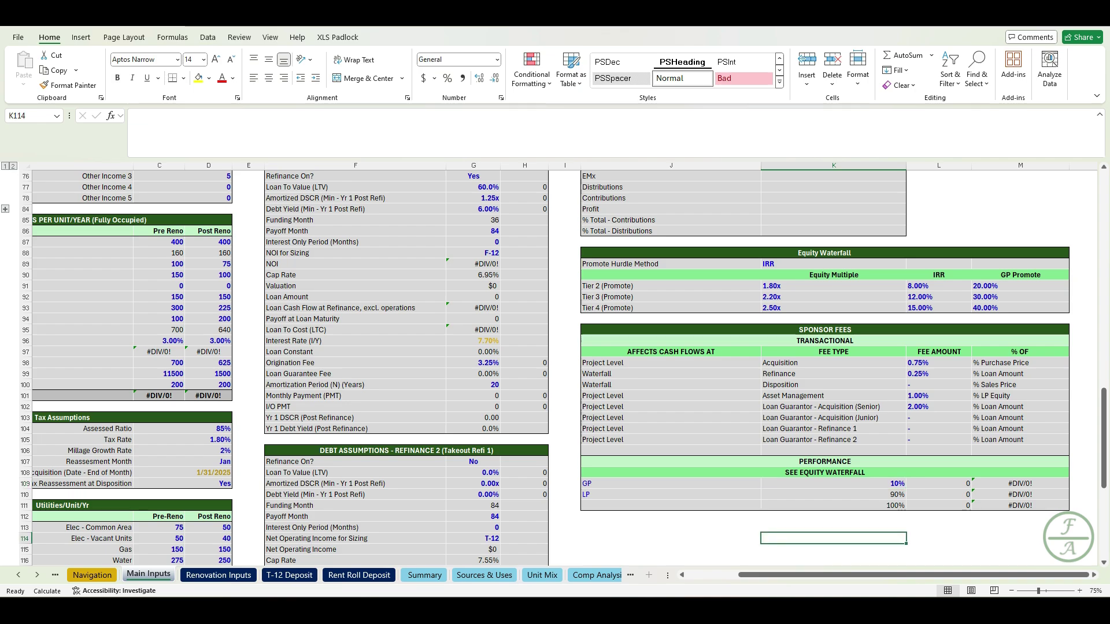
Examine the unlevered and levered return metrics blocks again with the waterfall and sponsor fee inputs filled in
{"action": "scroll", "coordinate": [556, 368], "scroll_direction": "up", "scroll_amount": 13}
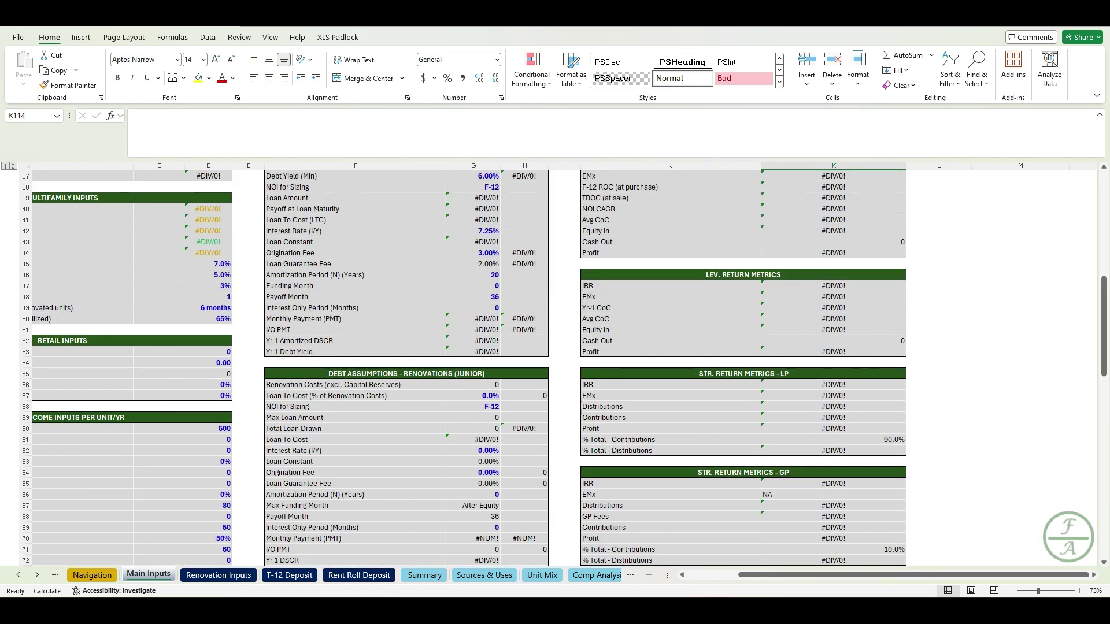
{"action": "scroll", "coordinate": [555, 369], "scroll_direction": "up", "scroll_amount": 3}
{"action": "left_click", "coordinate": [670, 263]}
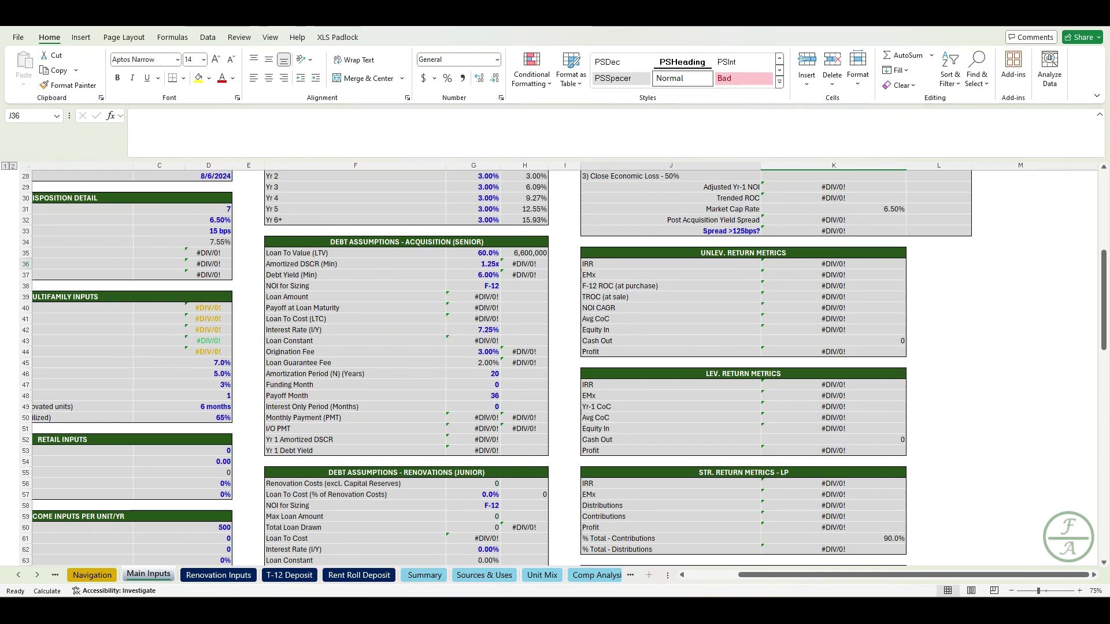
{"action": "left_click_drag", "start_coordinate": [671, 264], "coordinate": [833, 351]}
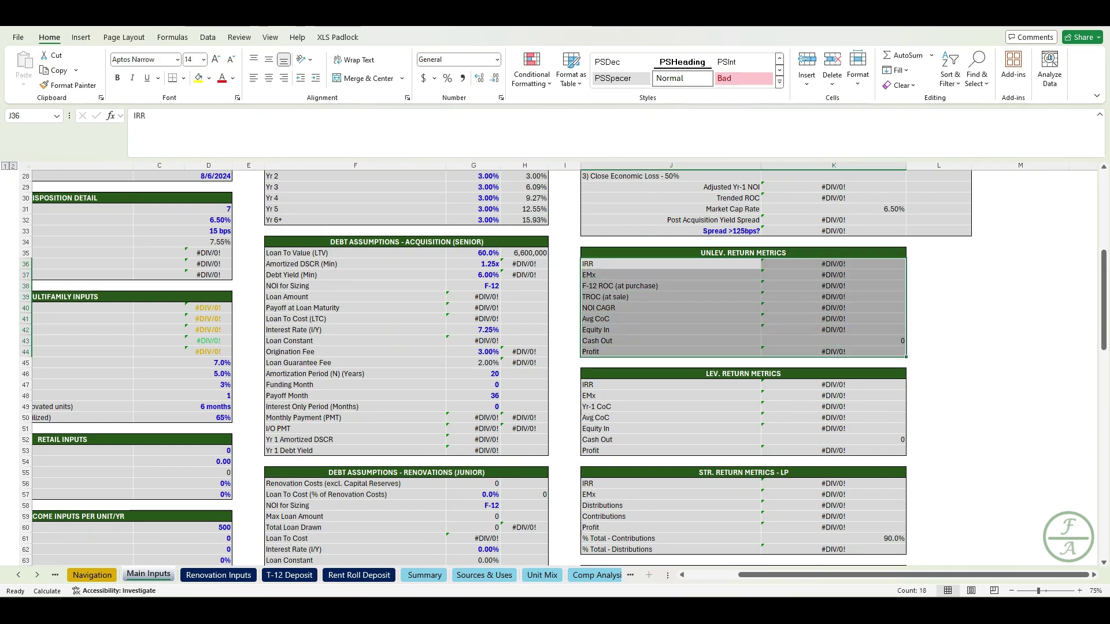
{"action": "left_click_drag", "start_coordinate": [670, 385], "coordinate": [832, 451]}
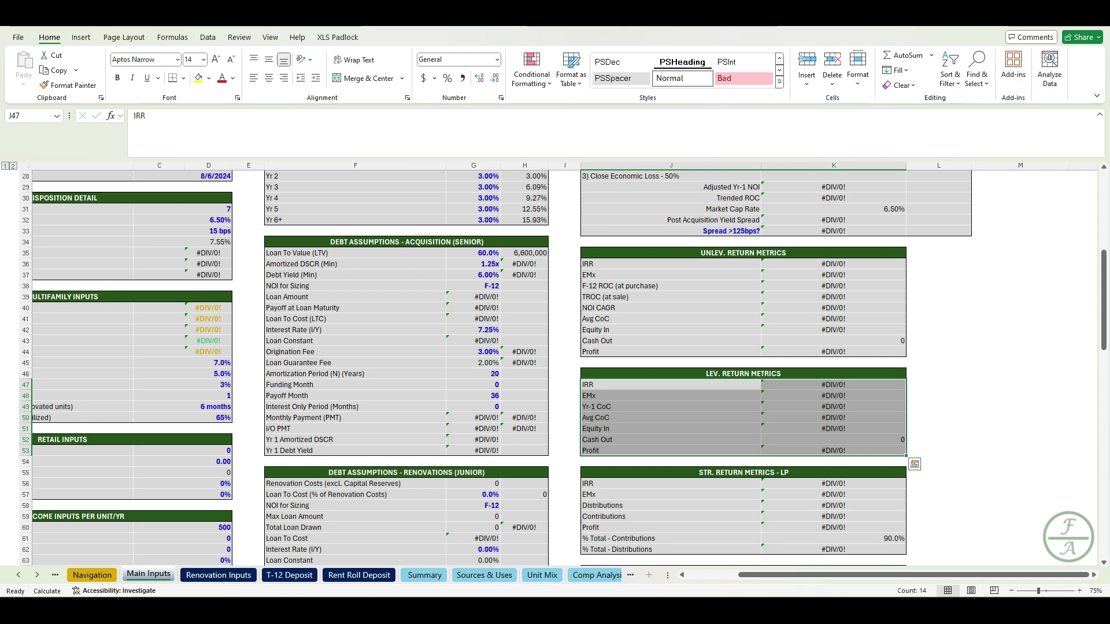
{"action": "left_click", "coordinate": [1021, 396]}
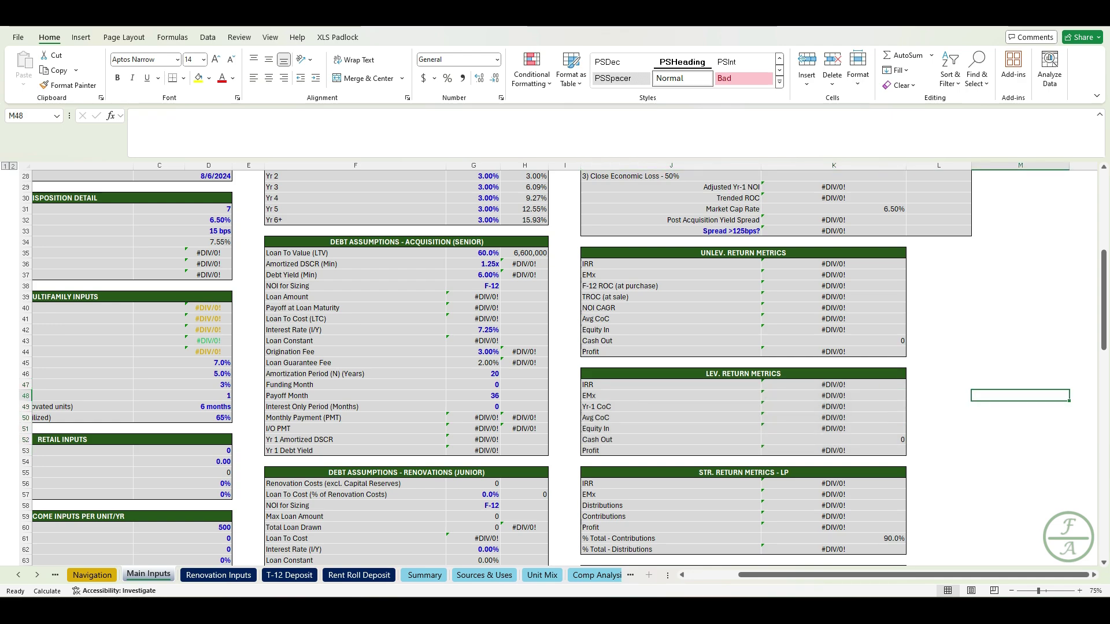